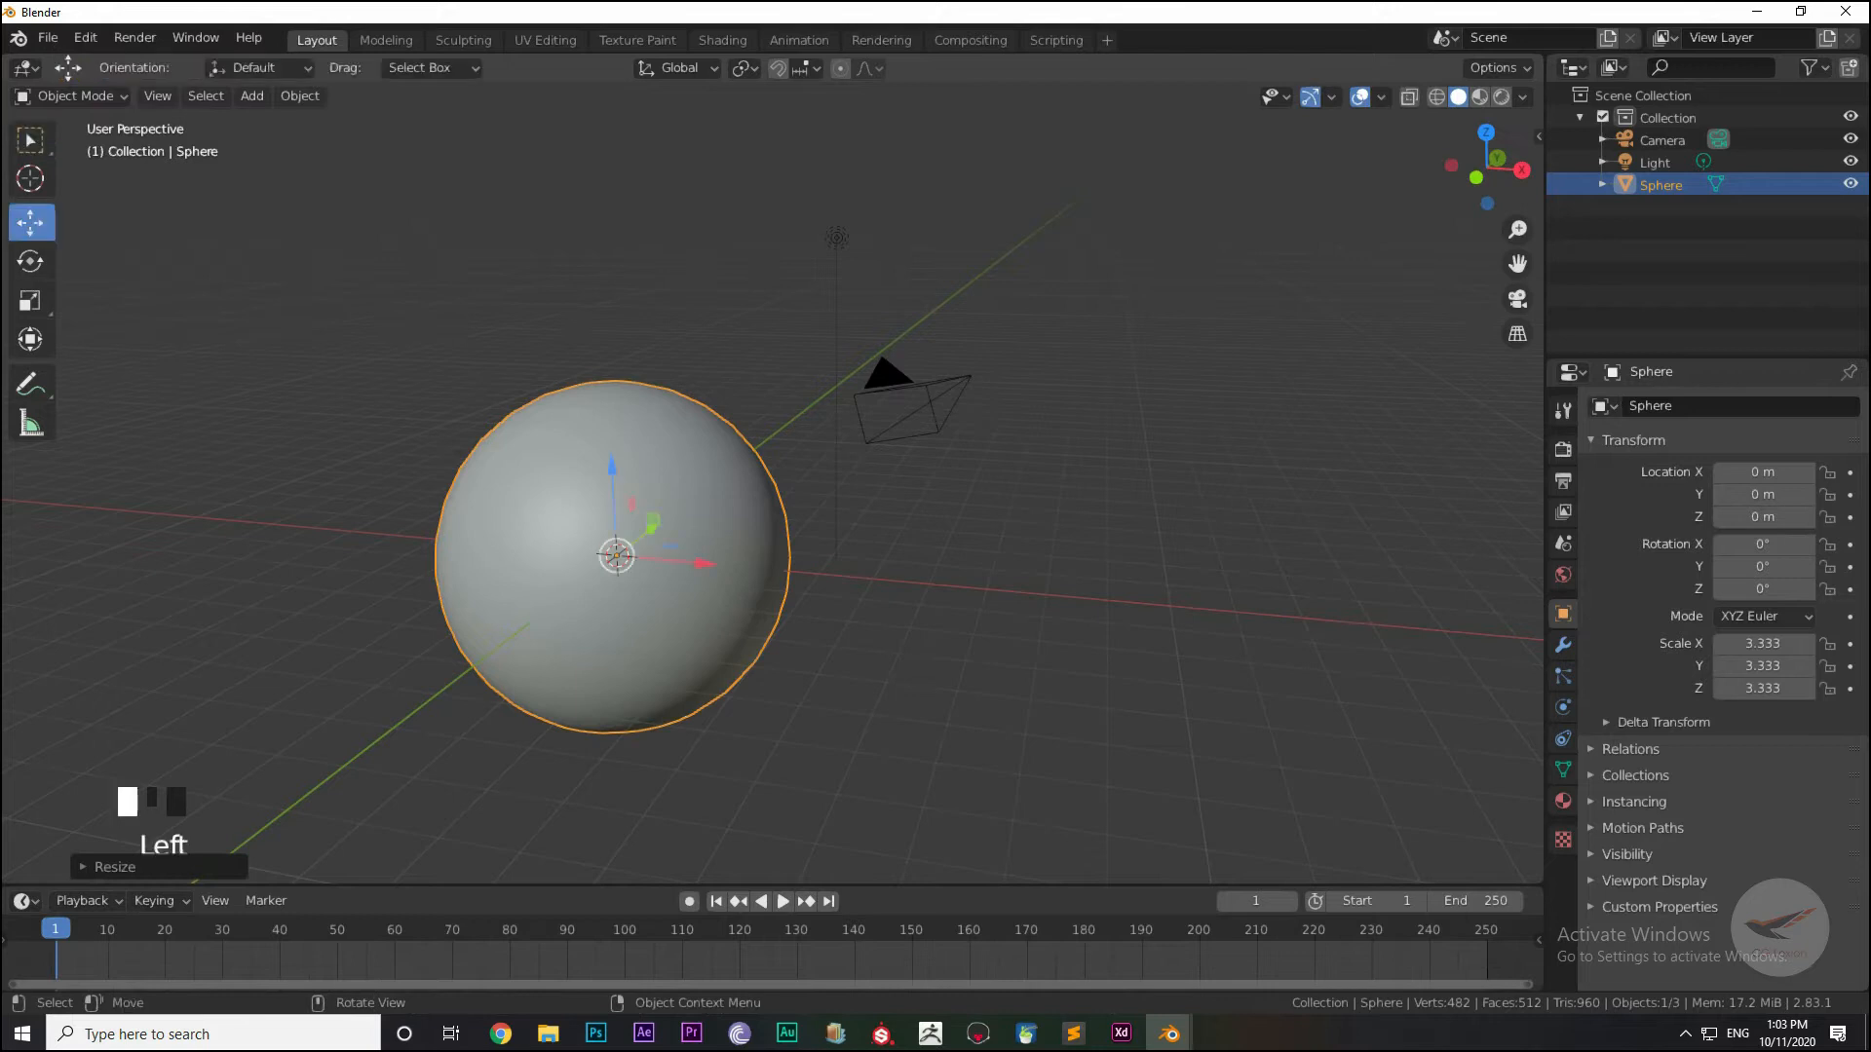
Step: Move the sphere along the X axis to about -1.58 m
drag(701, 562, 627, 556)
middle_drag(626, 555, 682, 526)
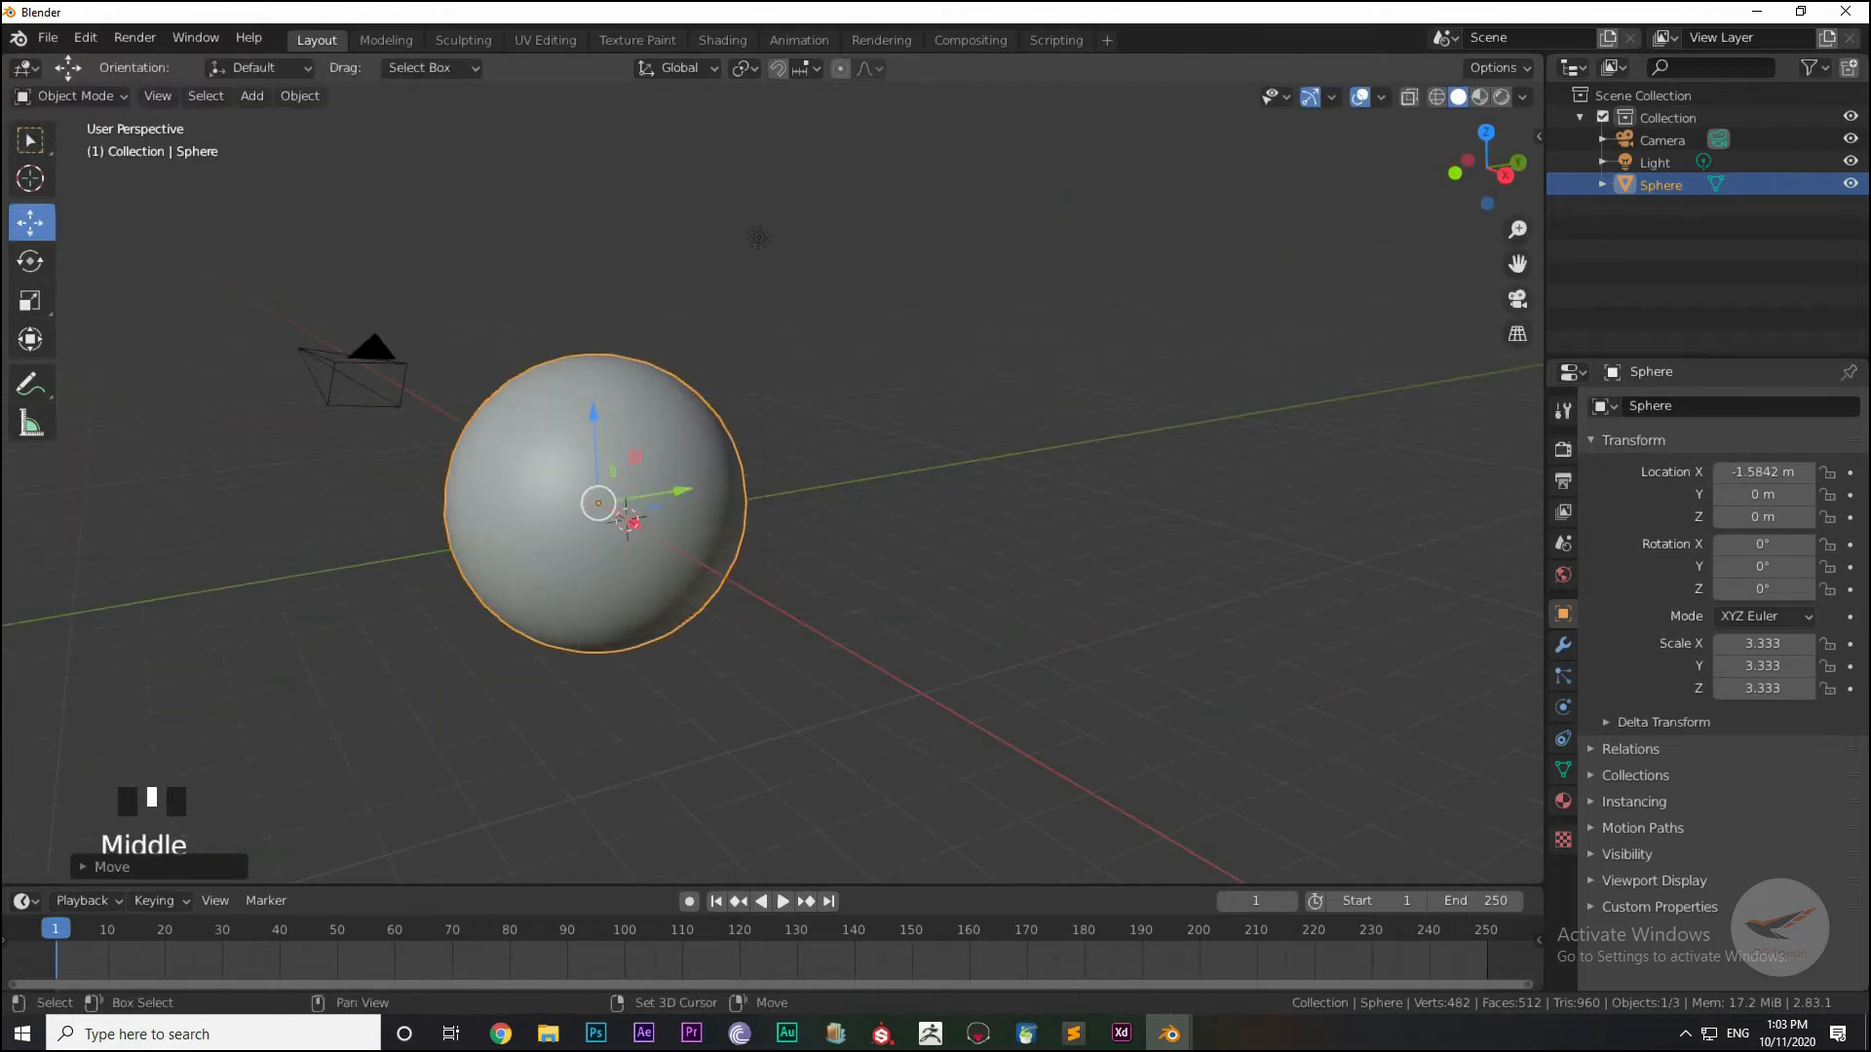
Step: Duplicate the sphere, place the copy beside the original and scale the copy down to about 1.042
key(shift+d)
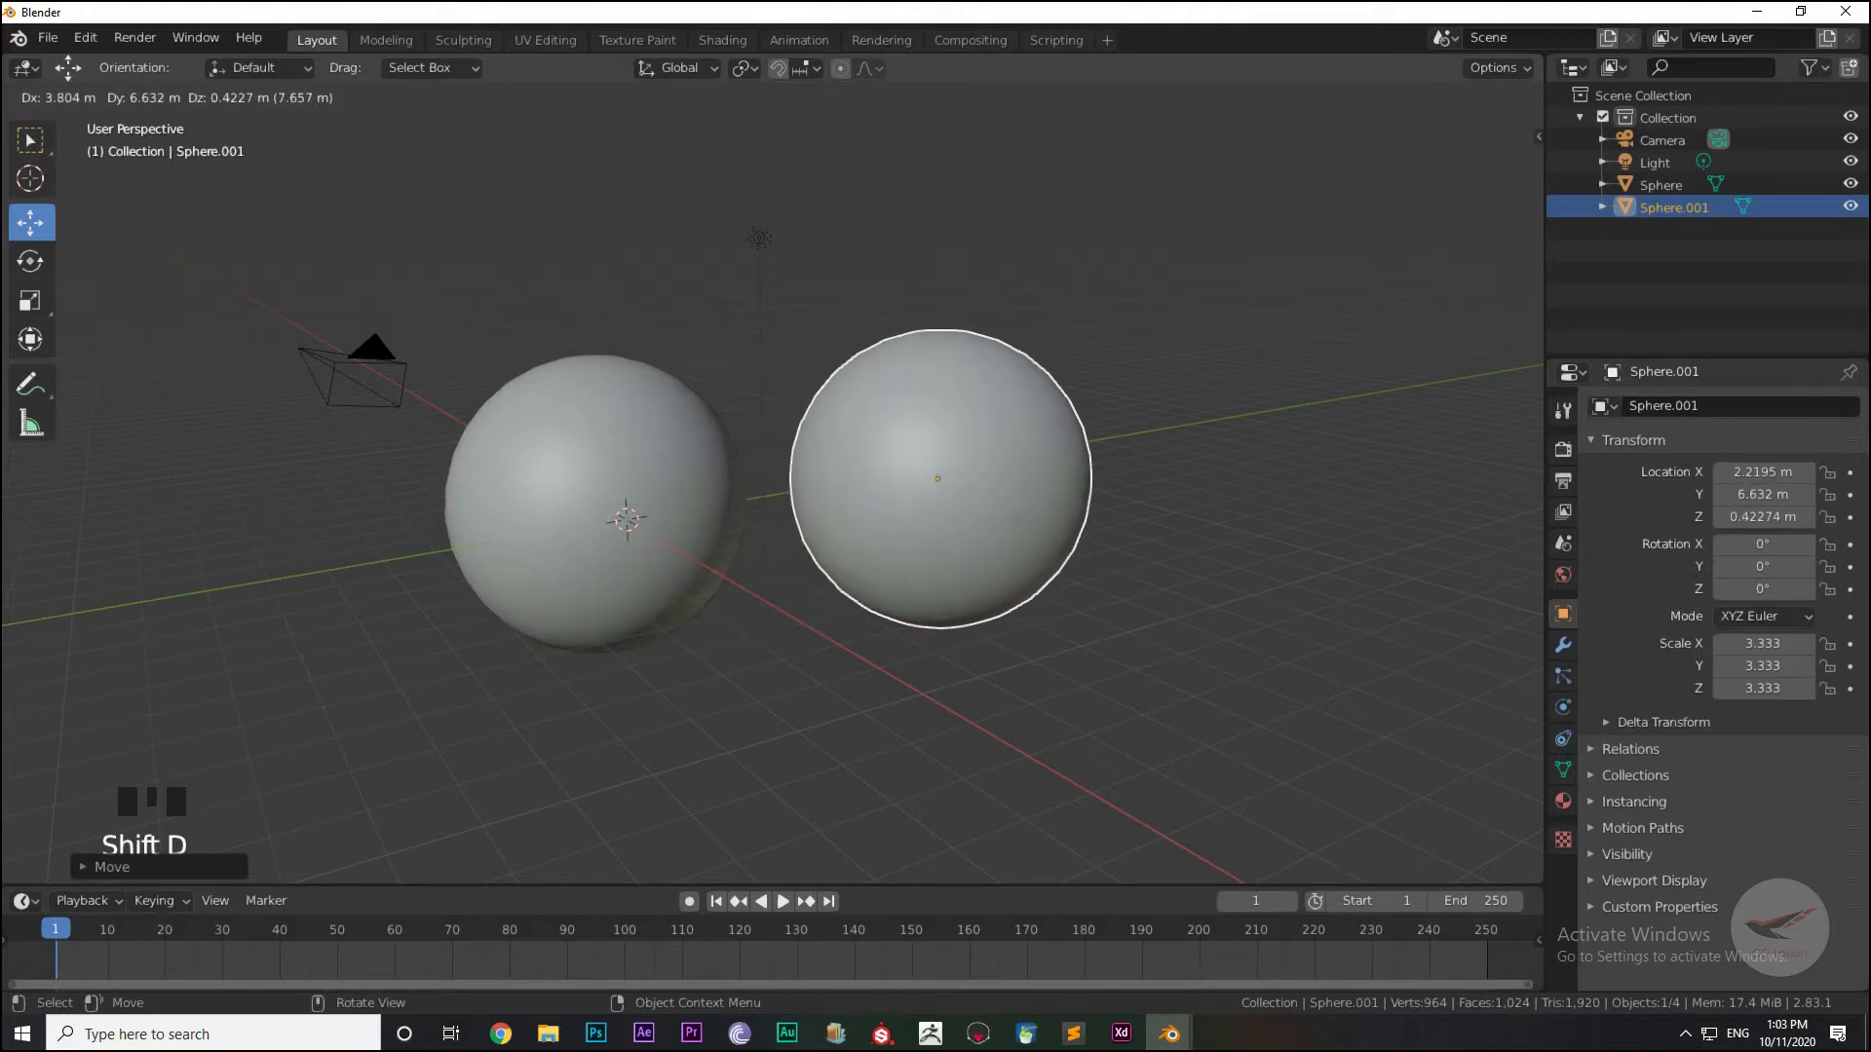
click(1315, 573)
key(s)
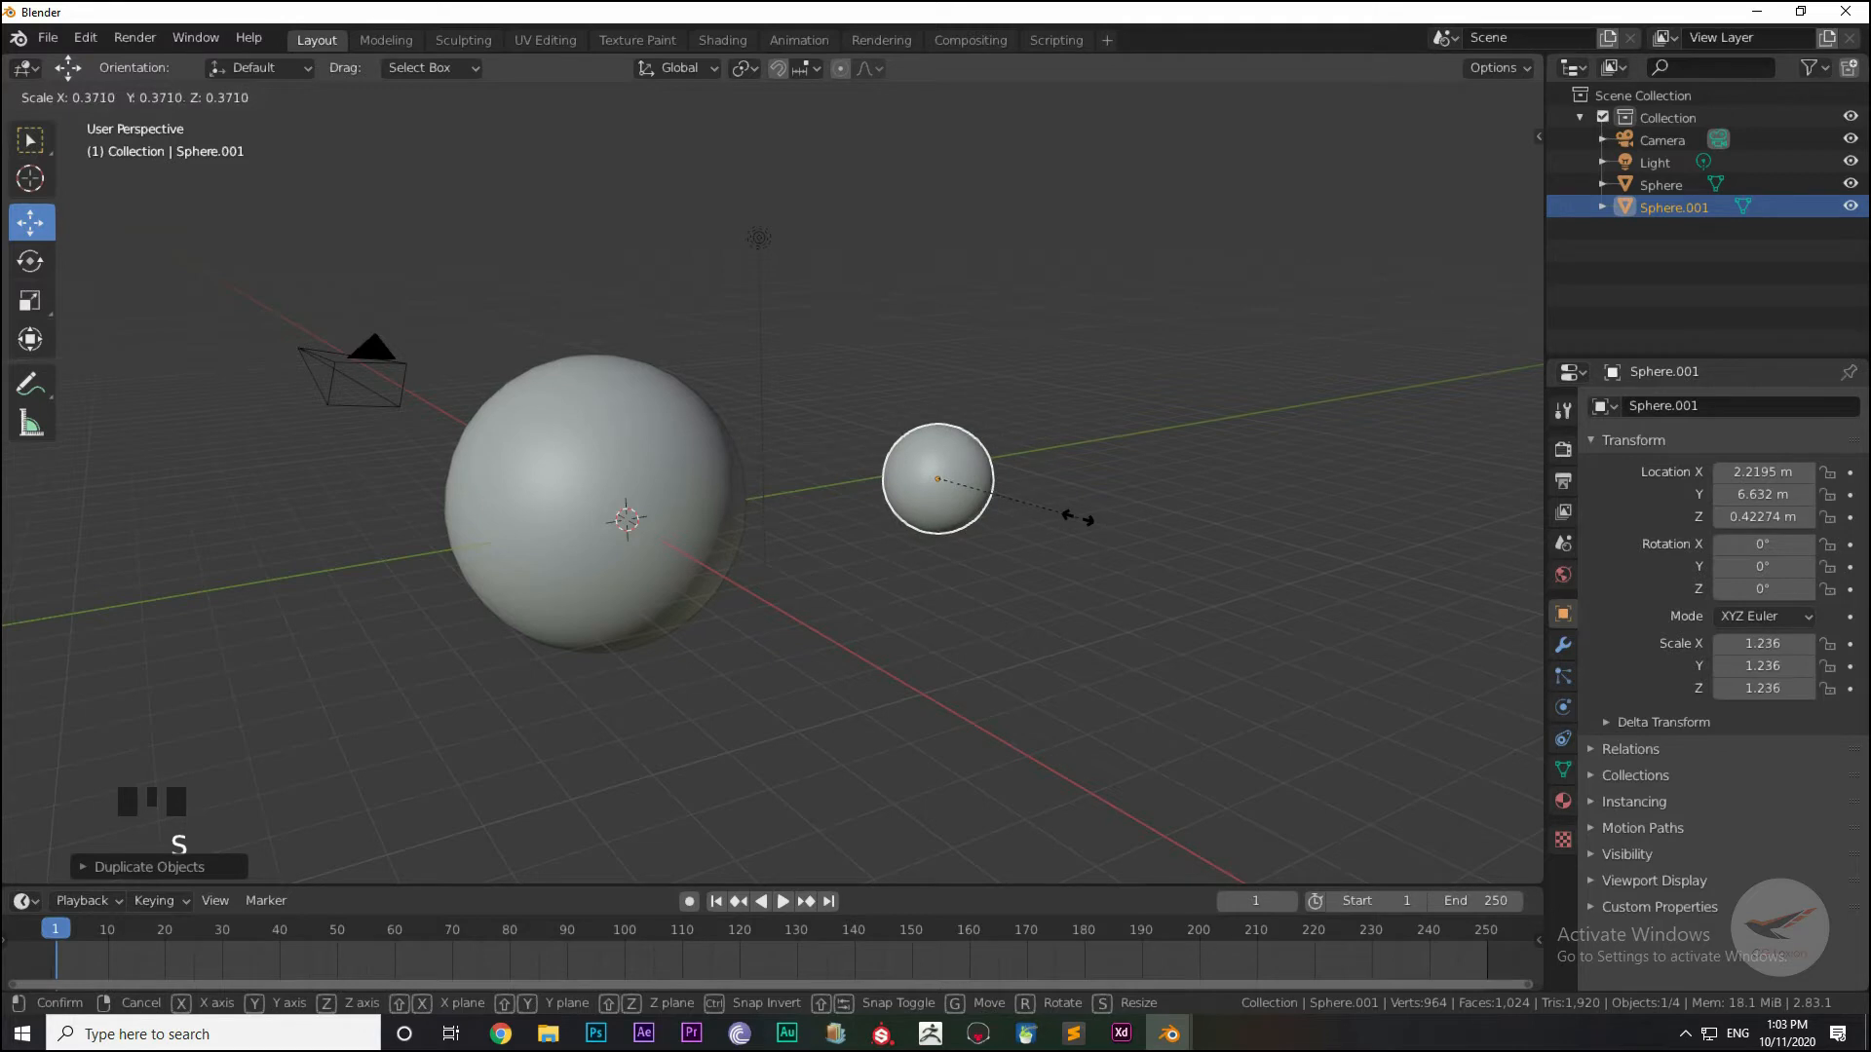
click(1057, 514)
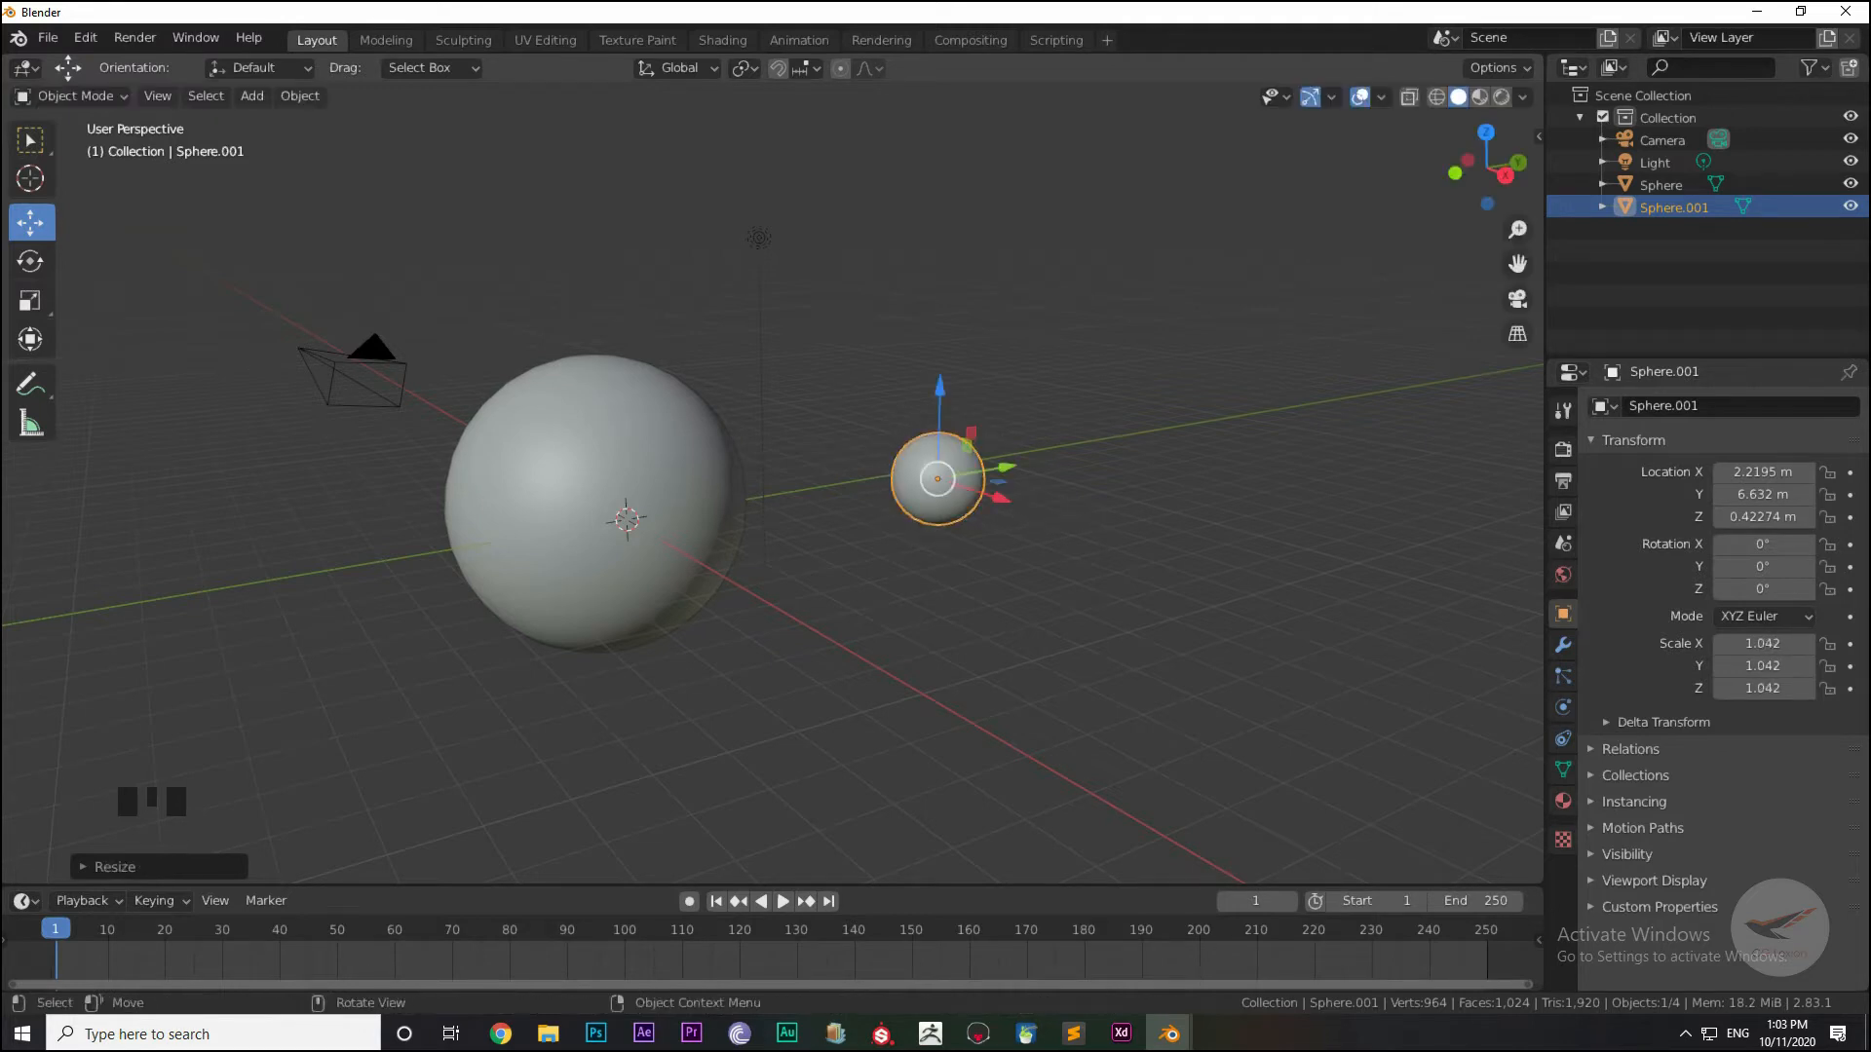
Step: Move the small sphere closer to the large one and raise it, adjusting its position along the separate axes
middle_drag(1056, 514, 975, 507)
drag(951, 454, 858, 447)
middle_drag(858, 446, 799, 463)
drag(941, 419, 940, 301)
drag(1018, 374, 967, 374)
middle_drag(968, 374, 877, 385)
mouse_move(813, 322)
mouse_down()
mouse_move(797, 319)
mouse_move(832, 323)
mouse_up()
middle_drag(831, 322, 914, 319)
drag(917, 319, 882, 337)
middle_drag(882, 337, 838, 292)
click(847, 254)
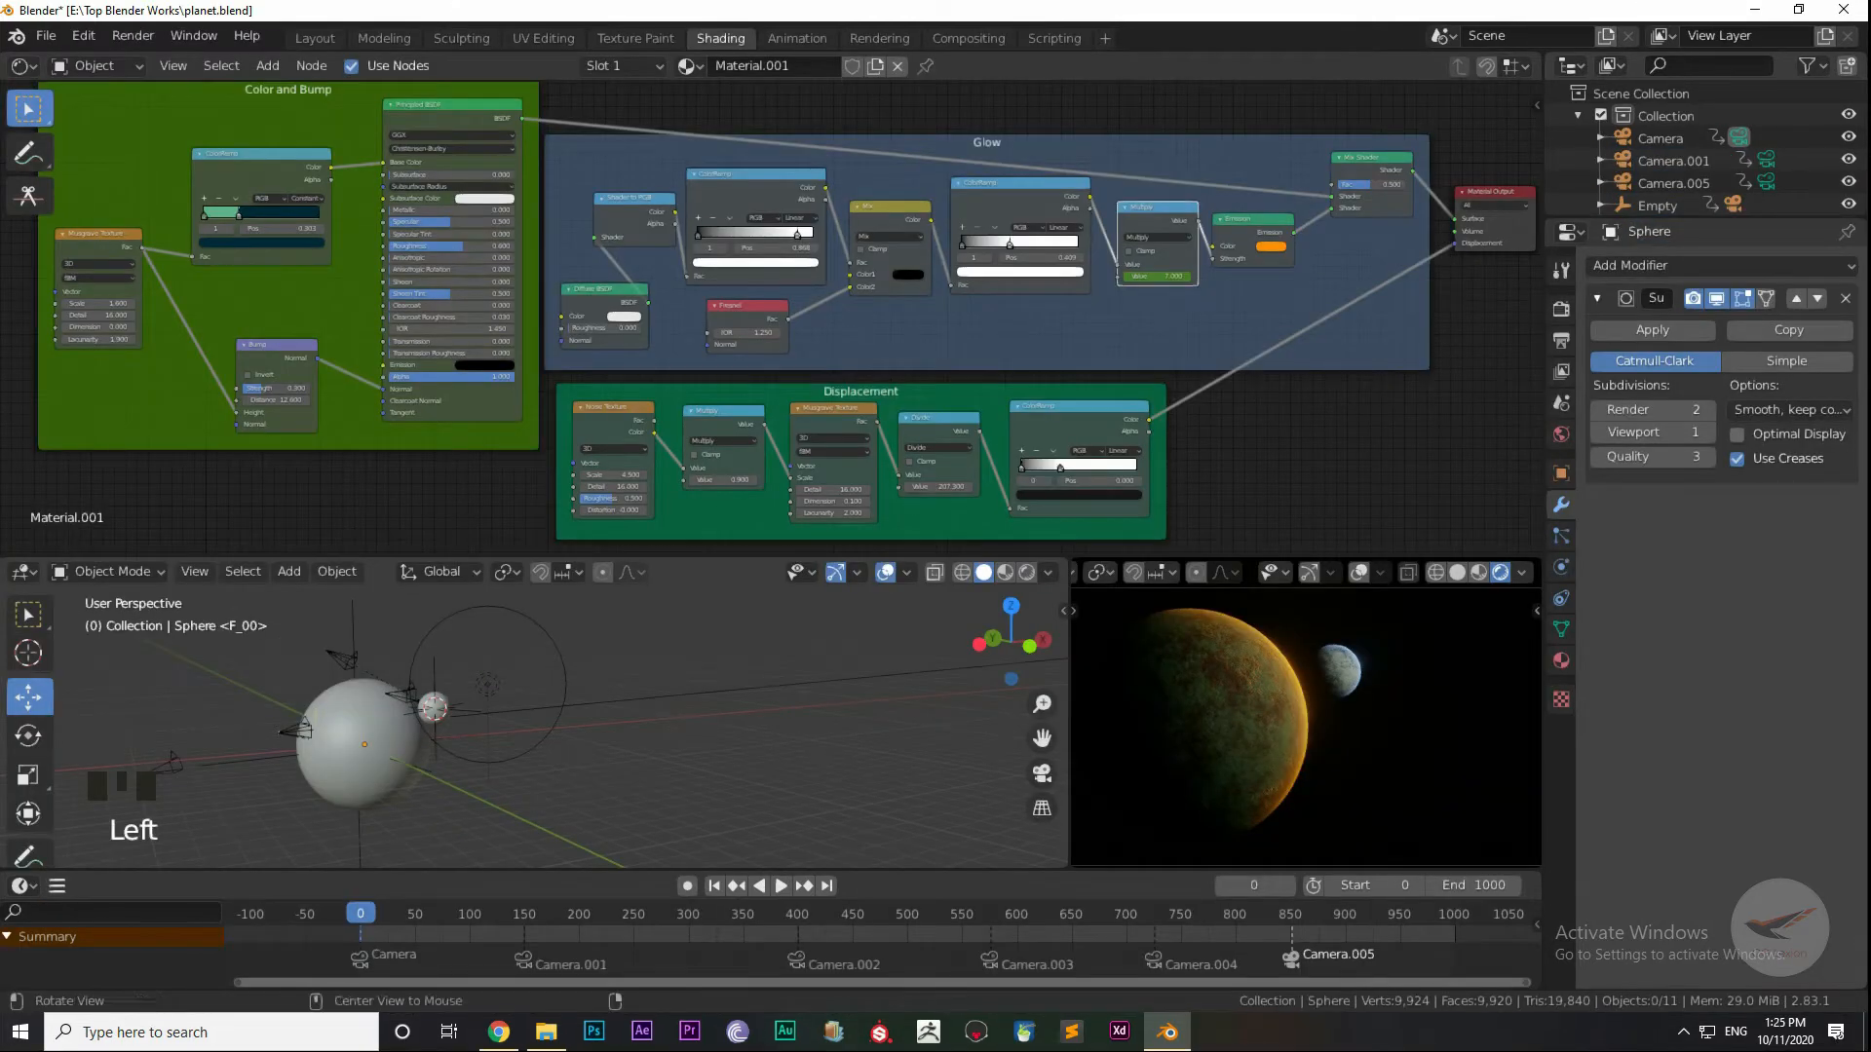
Step: Examine the Color and Bump, Glow and Displacement node groups of the finished planet's material
middle_drag(536, 731, 604, 741)
middle_drag(604, 741, 687, 765)
drag(283, 93, 286, 86)
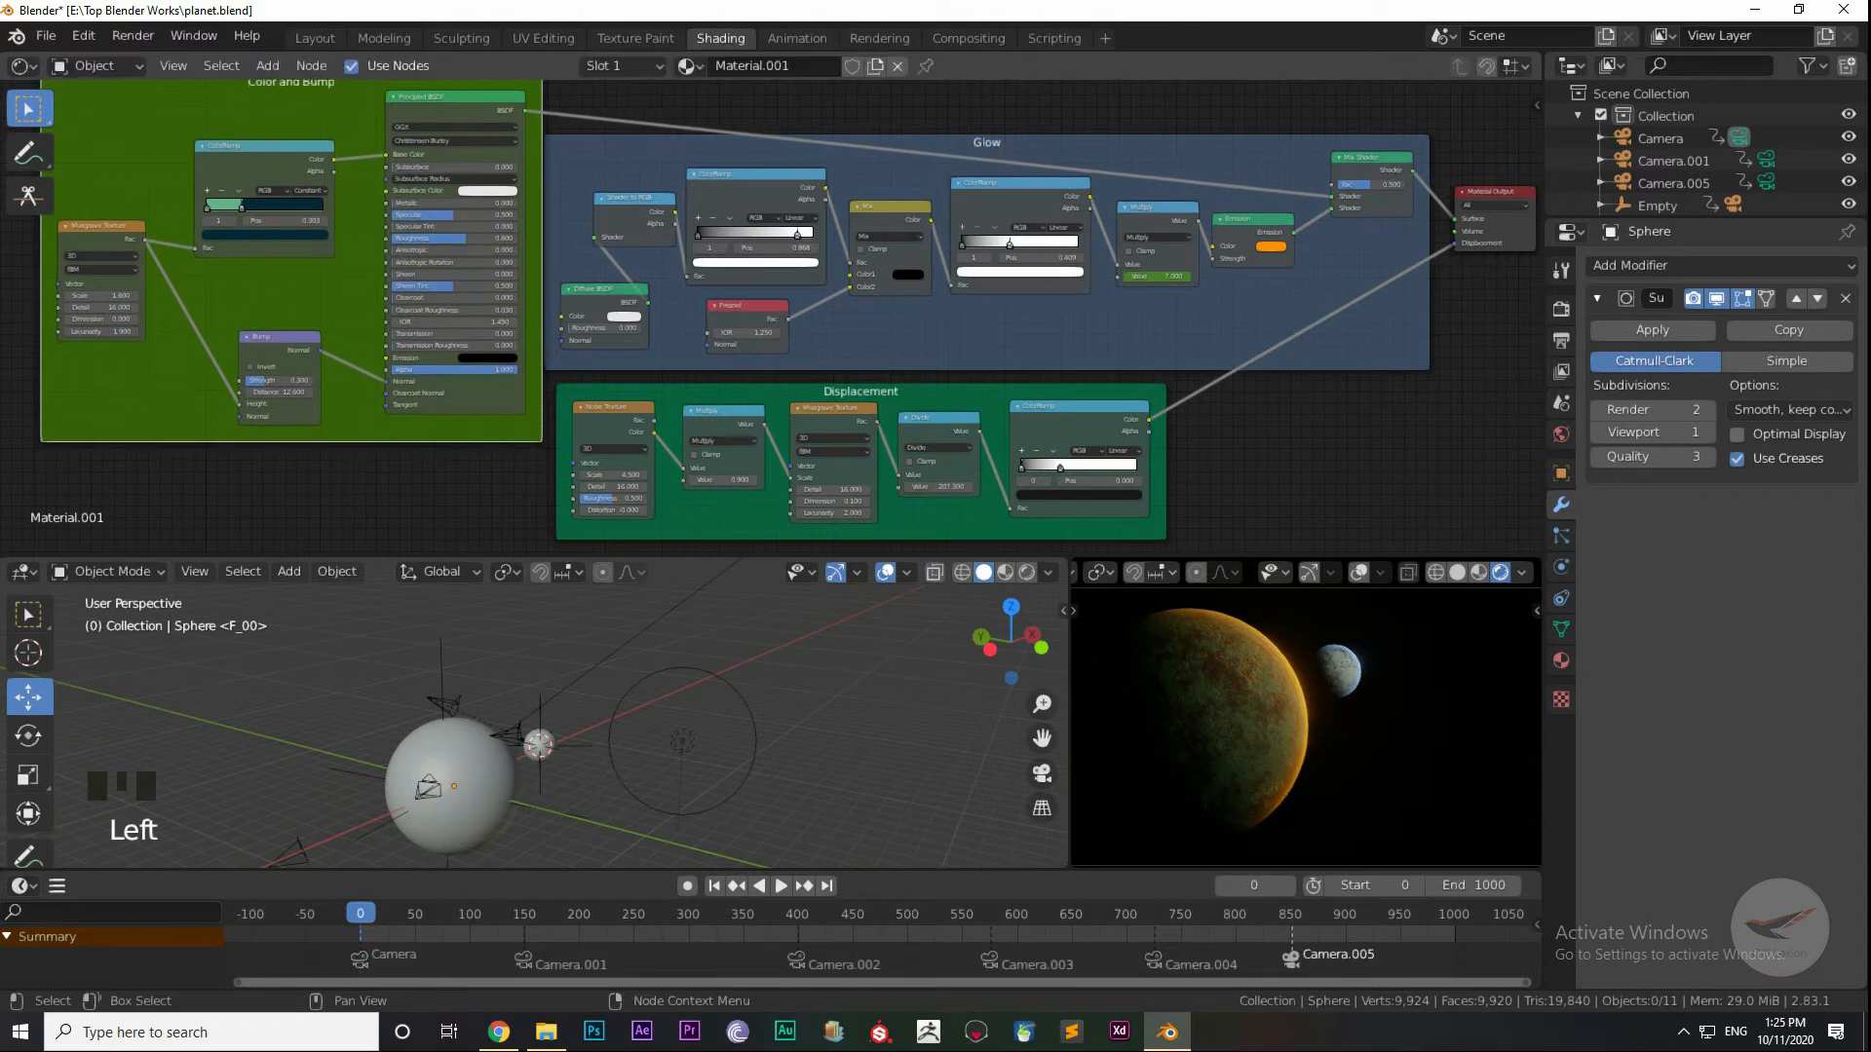
mouse_move(987, 156)
mouse_down()
mouse_move(1005, 144)
mouse_move(1003, 162)
mouse_up()
drag(860, 391, 868, 400)
scroll(868, 399, up, 1)
middle_drag(868, 400, 1099, 454)
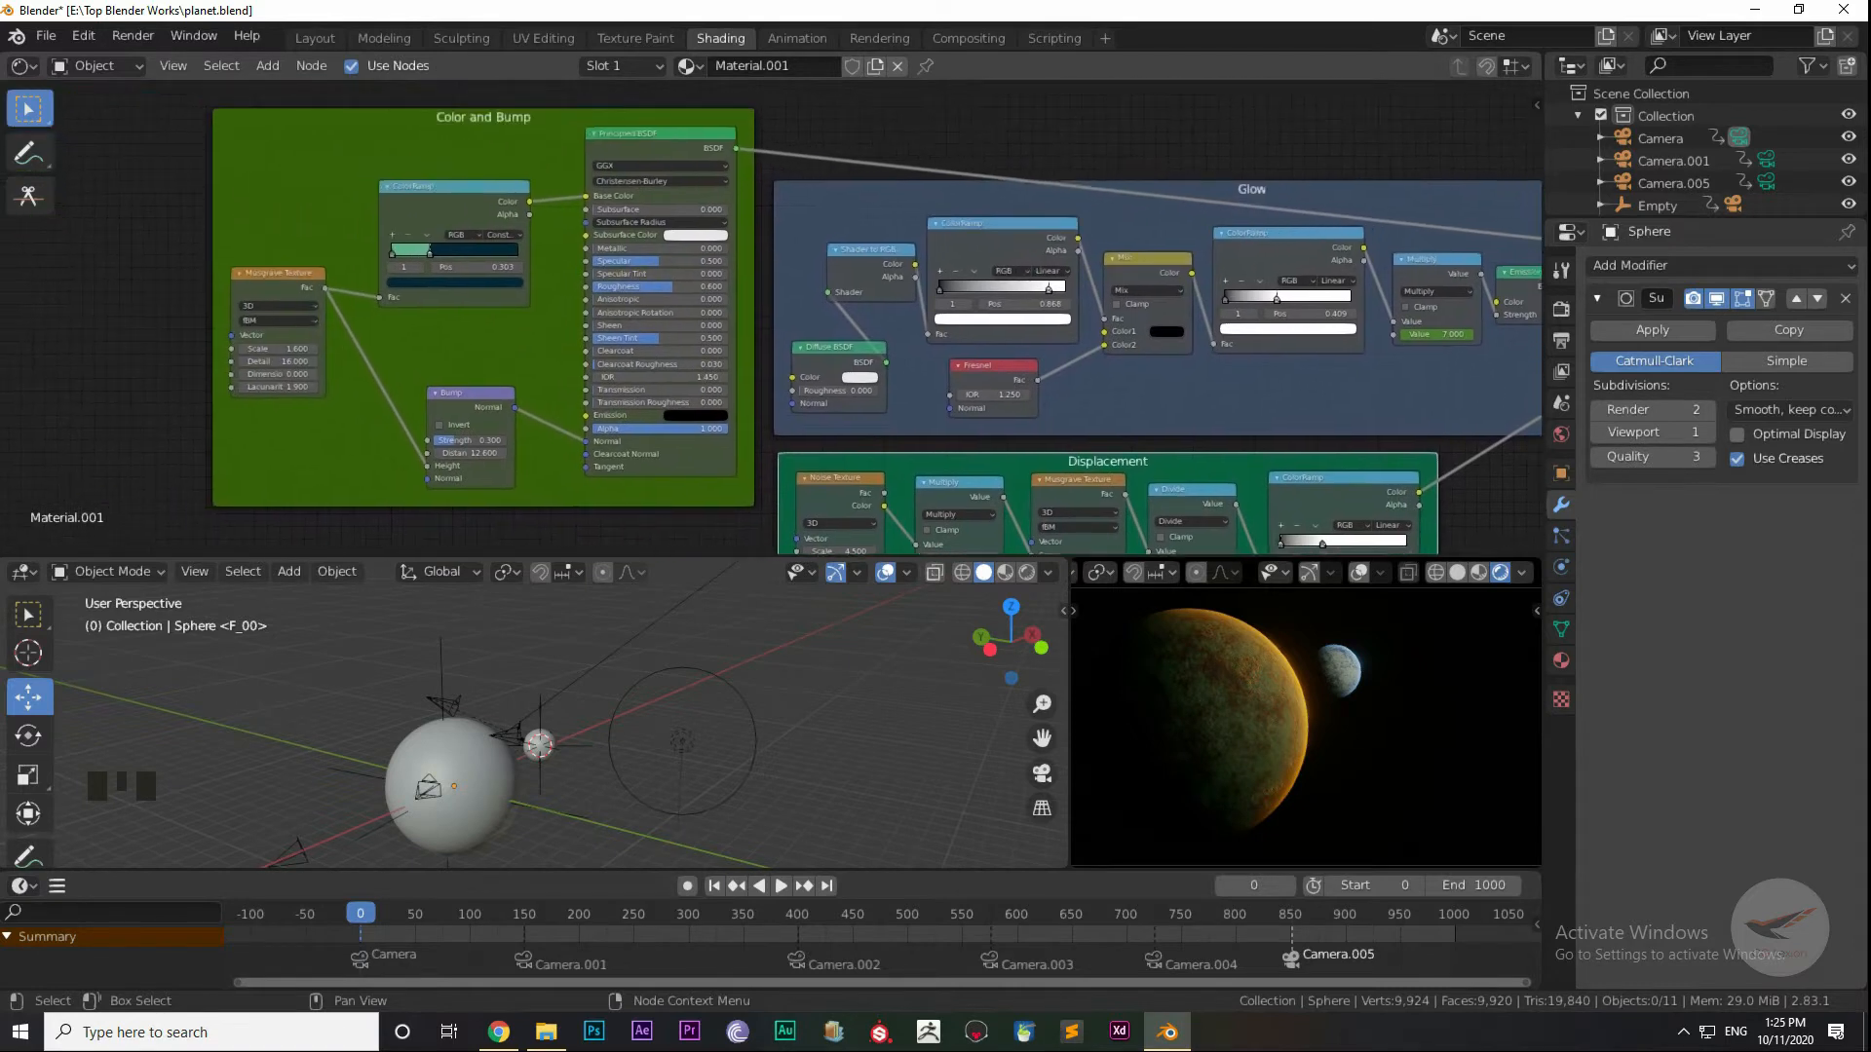
scroll(492, 312, up, 6)
middle_drag(492, 312, 704, 313)
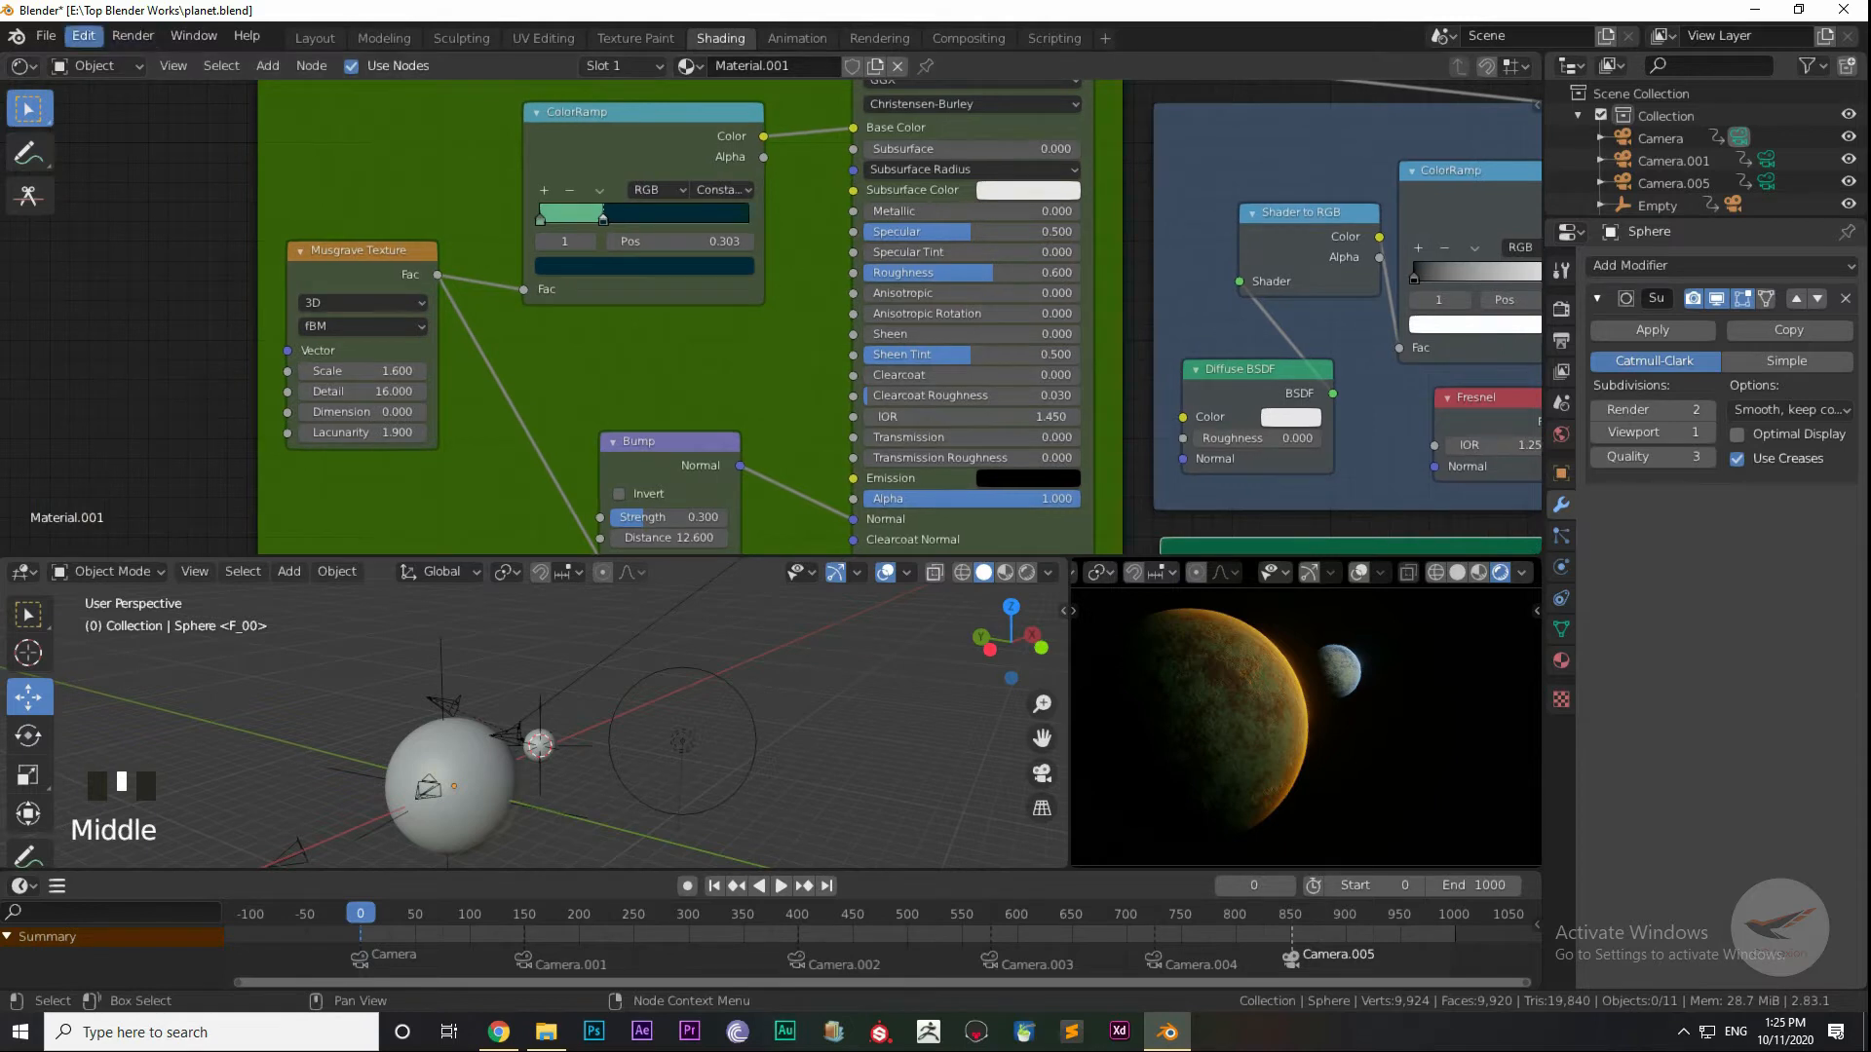
Step: Search the add-ons in the preferences for "no" to check whether Node Wrangler is enabled, and close the preferences
click(83, 35)
click(107, 353)
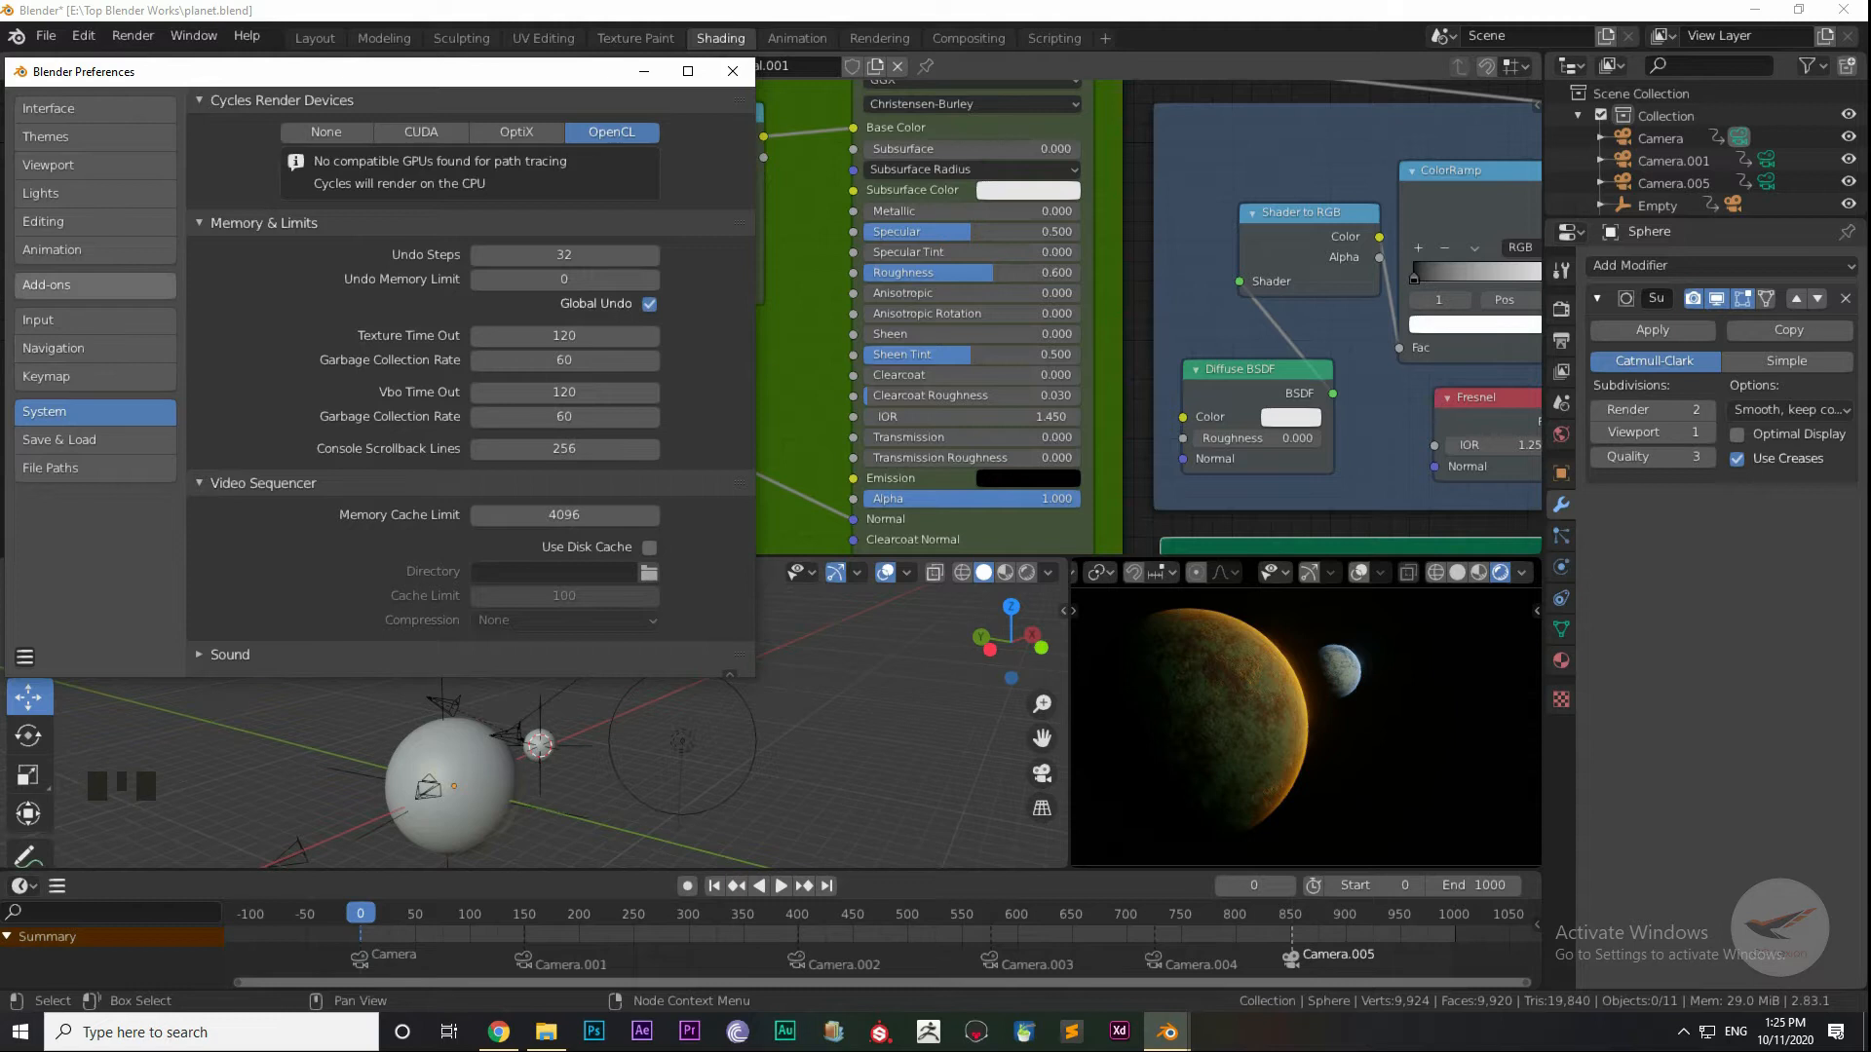
click(95, 284)
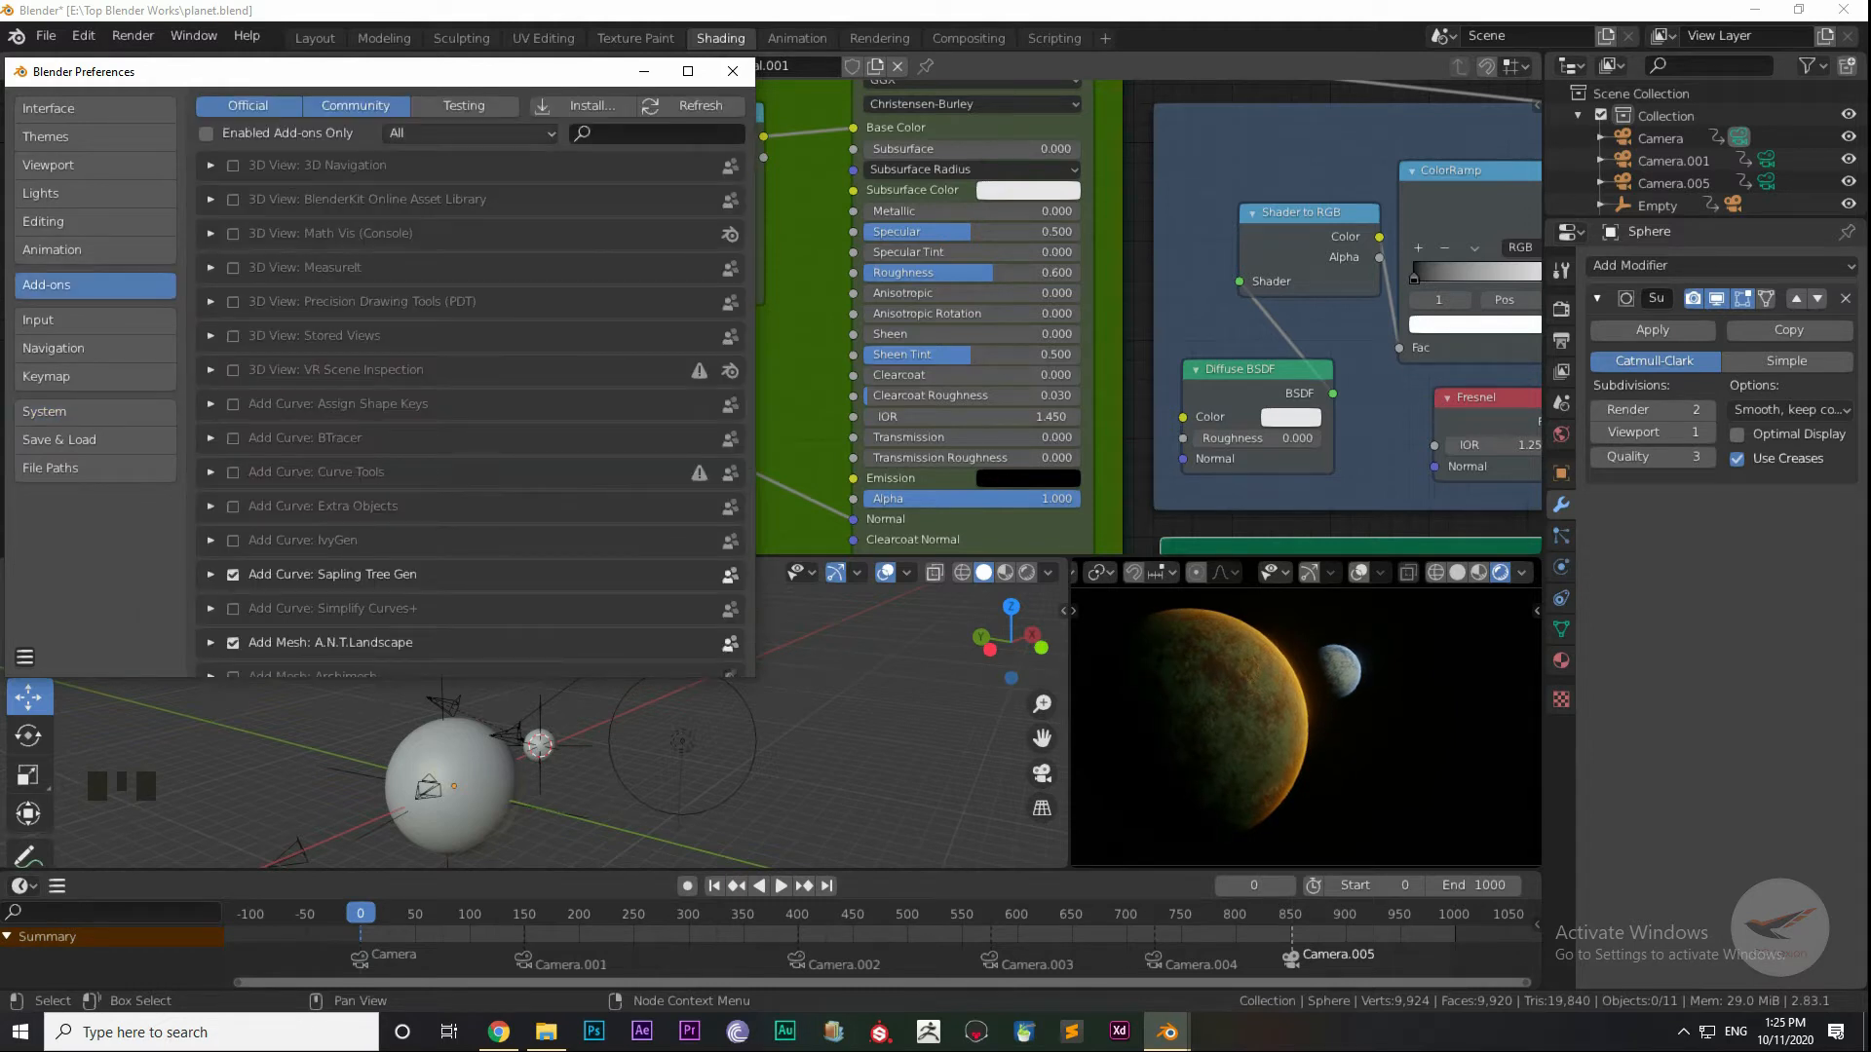
click(663, 133)
text(no)
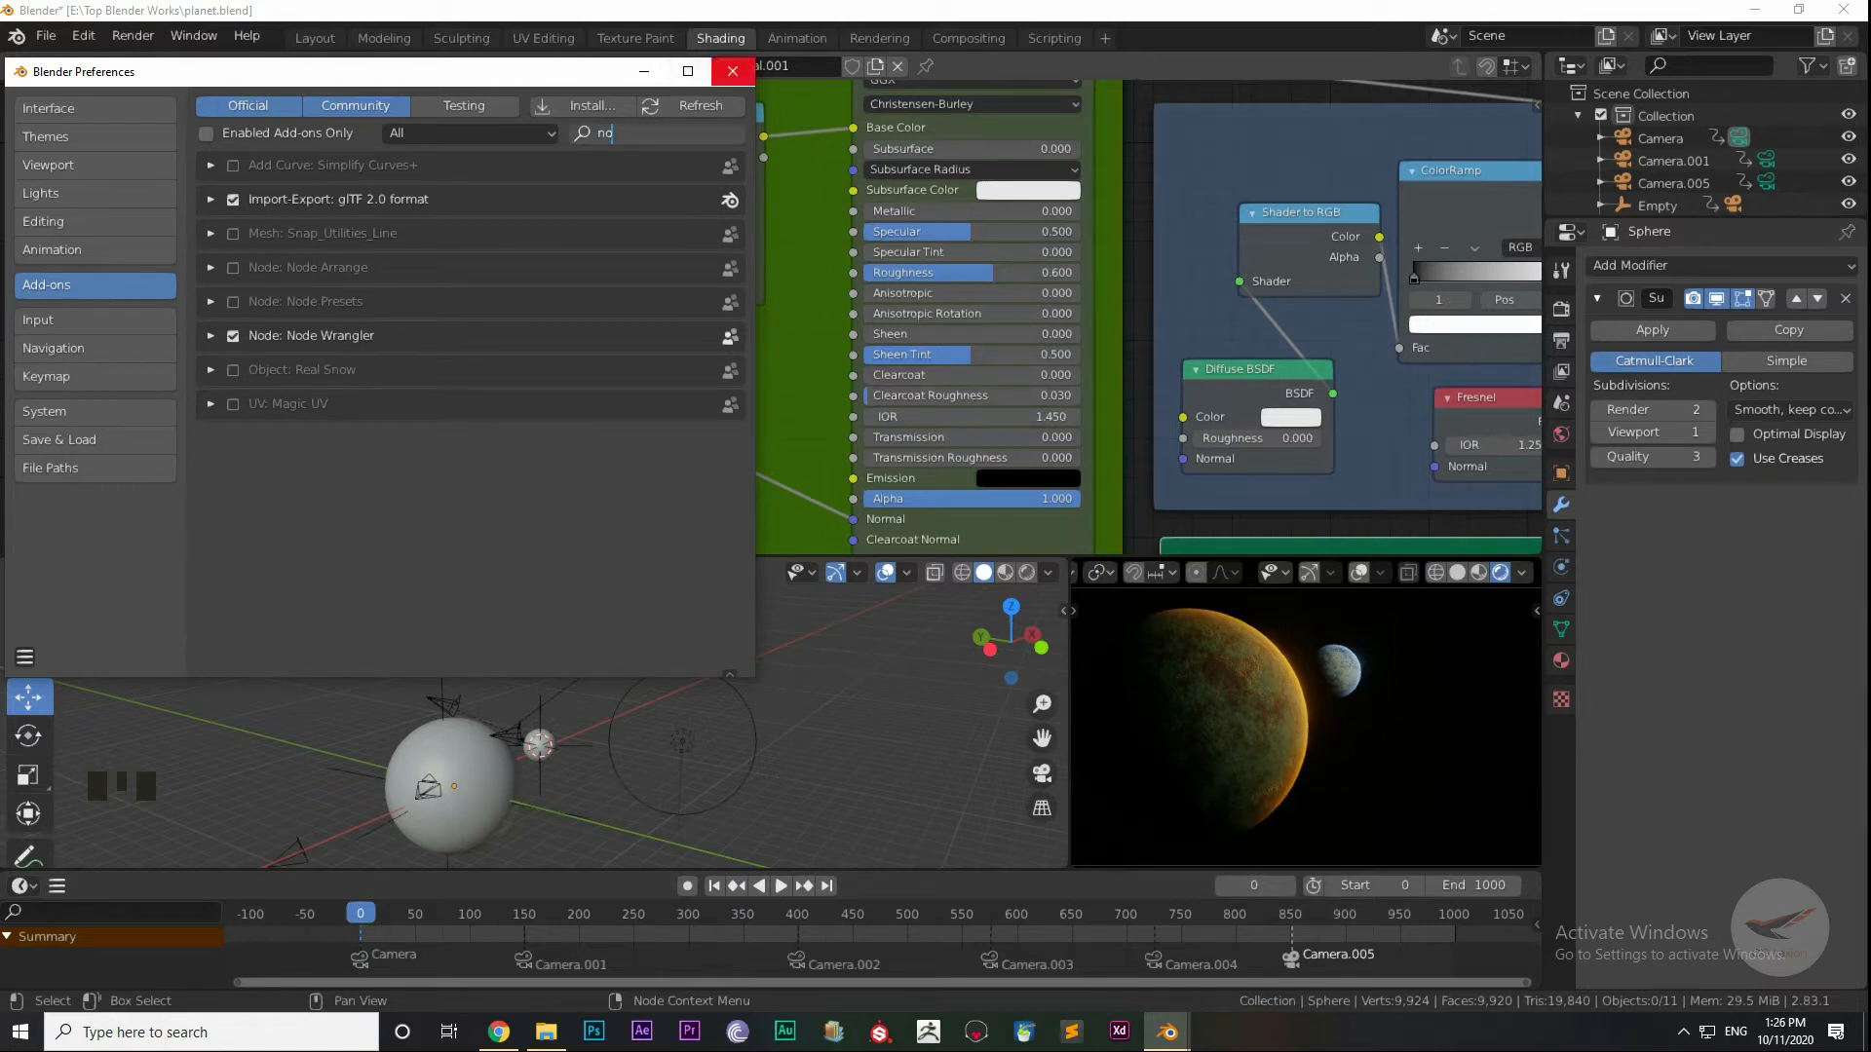
click(732, 71)
Step: Preview the Color and Bump group's Musgrave Texture on the planet by routing it to the material output through a Viewer node
click(361, 250)
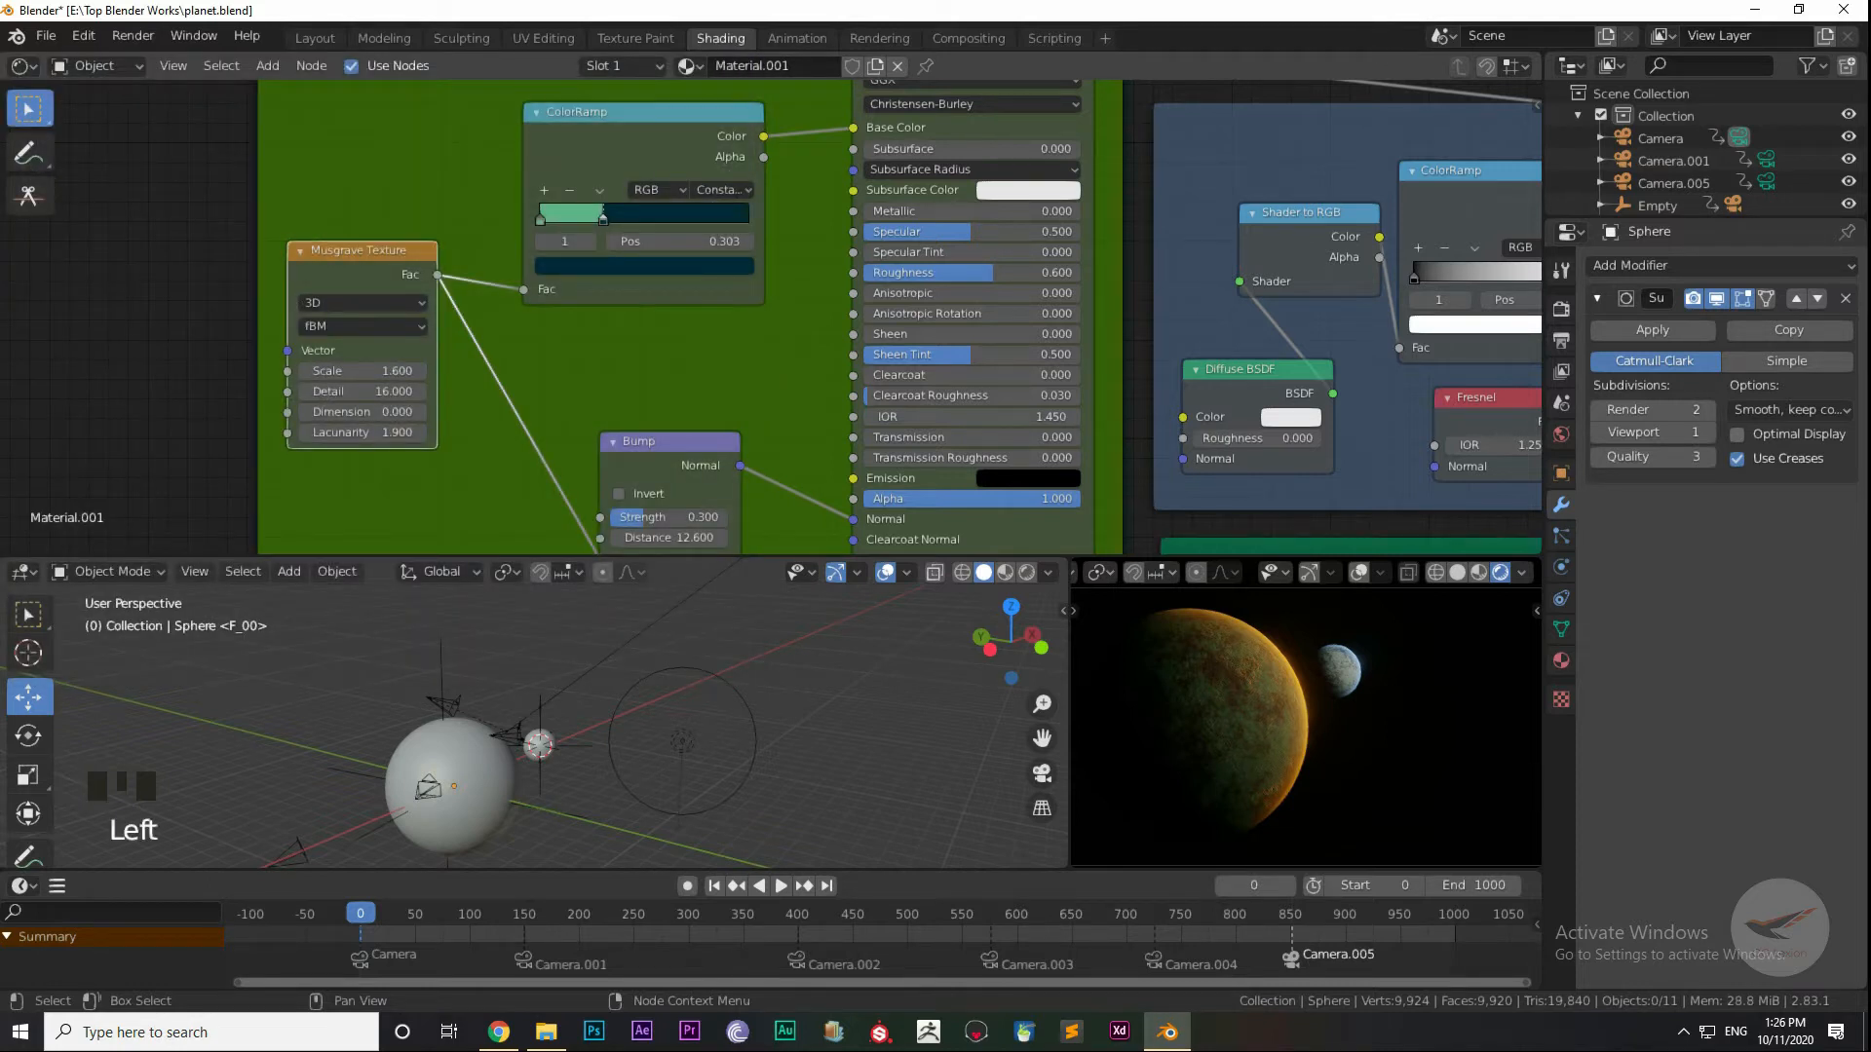
ctrl+shift+click(361, 251)
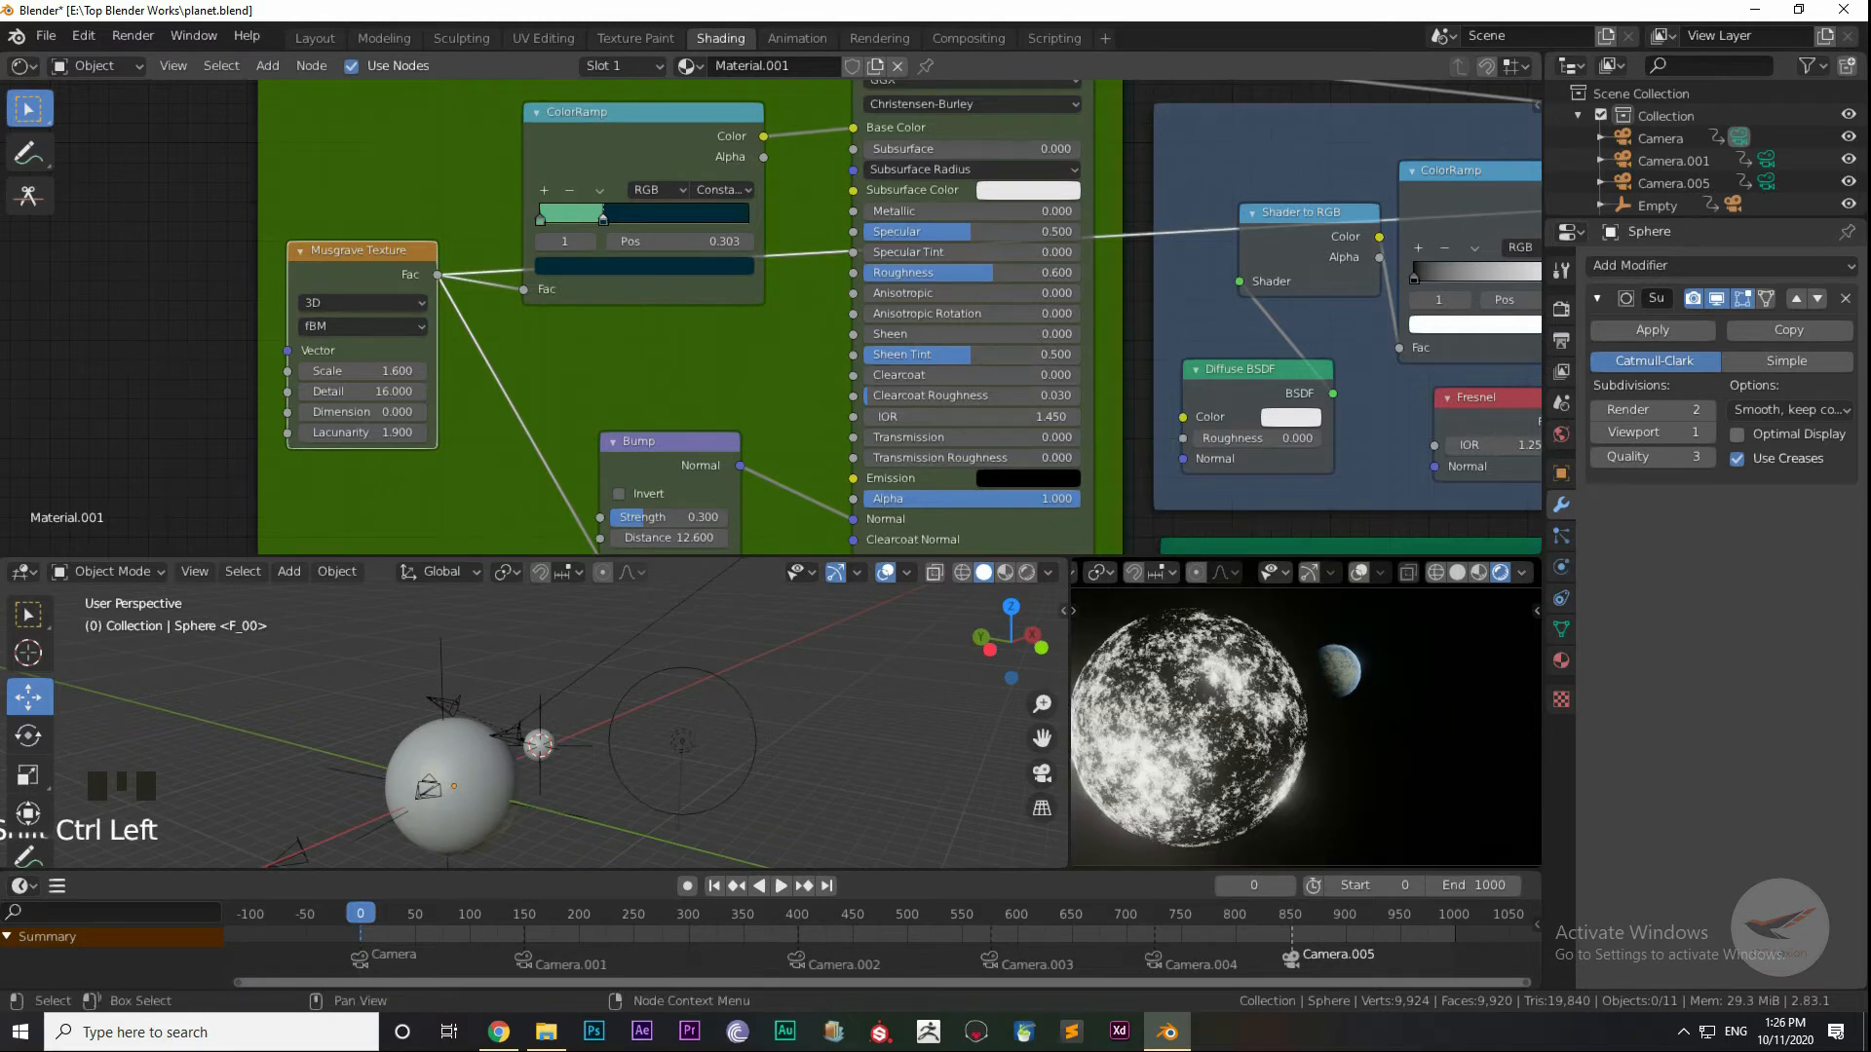
shift+middle_drag(448, 283, 322, 344)
scroll(321, 344, down, 2)
scroll(770, 318, down, 4)
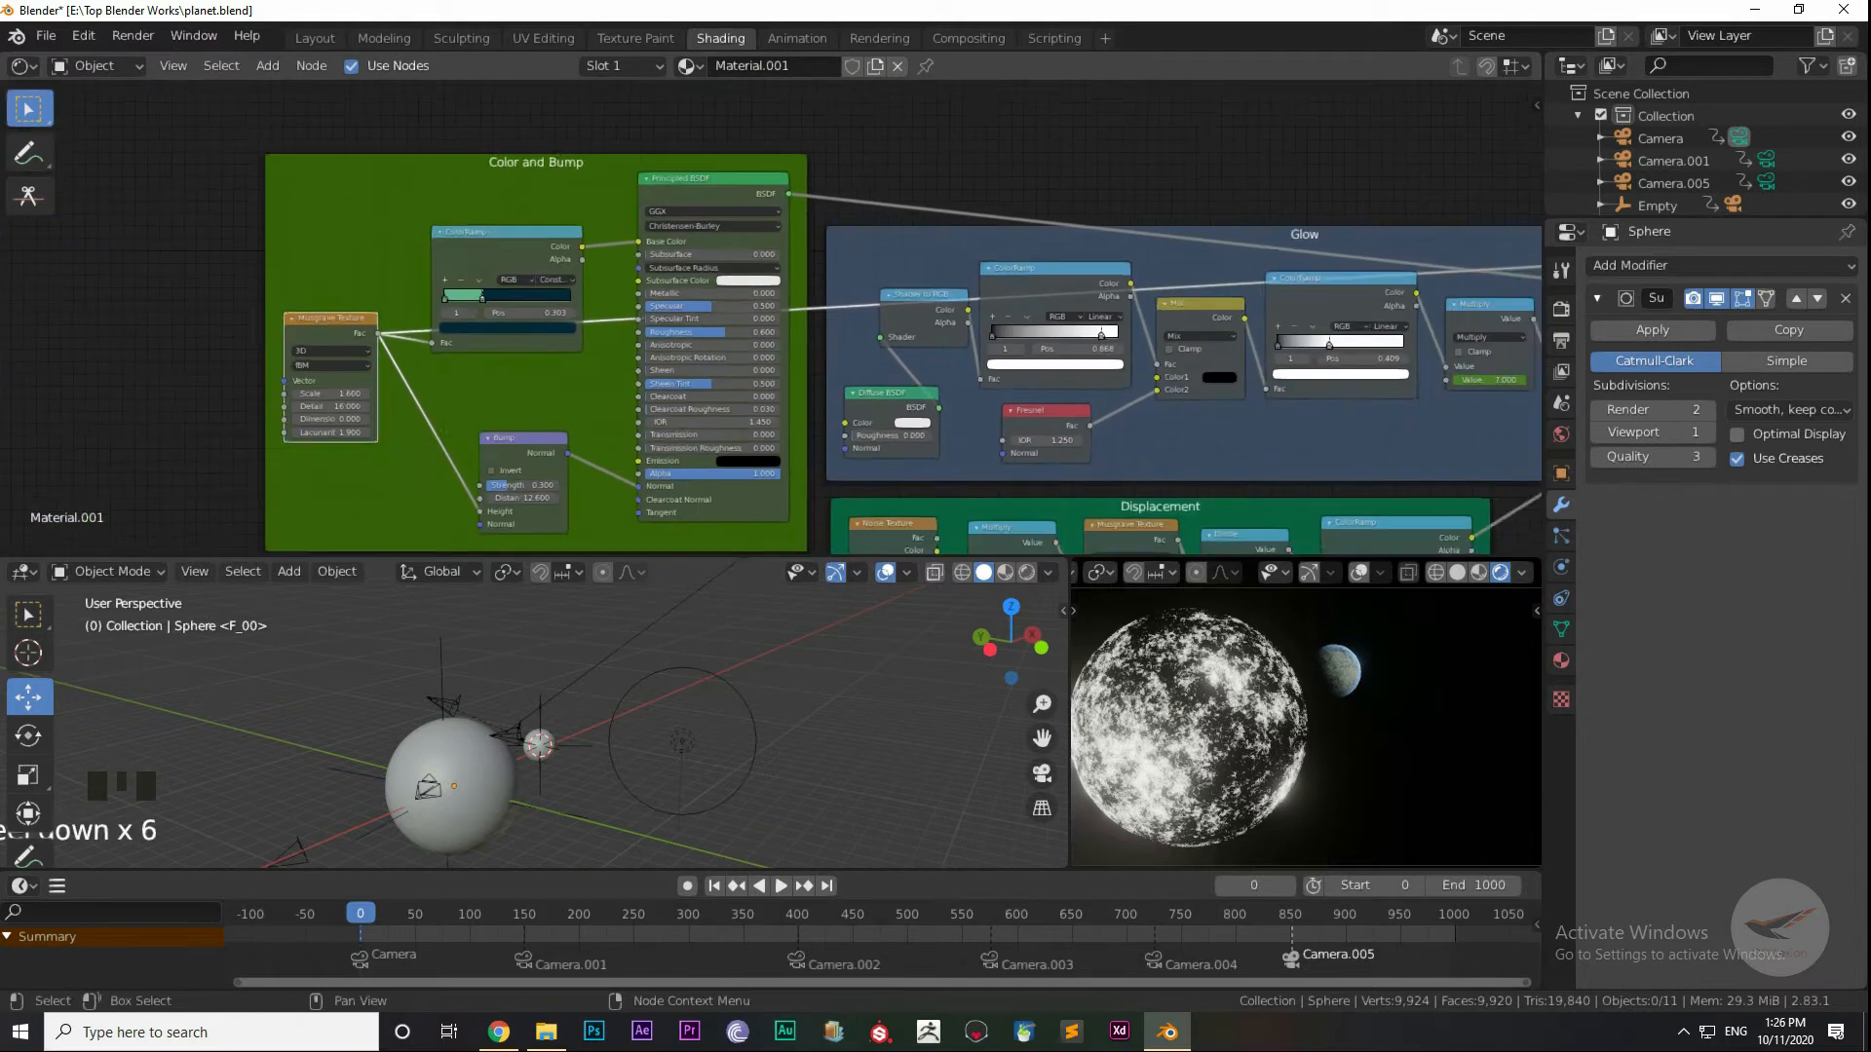
shift+middle_drag(935, 321, 469, 331)
shift+middle_drag(682, 326, 477, 337)
drag(1155, 275, 1051, 176)
mouse_move(877, 283)
middle_down()
mouse_move(1254, 296)
mouse_move(1105, 314)
middle_up()
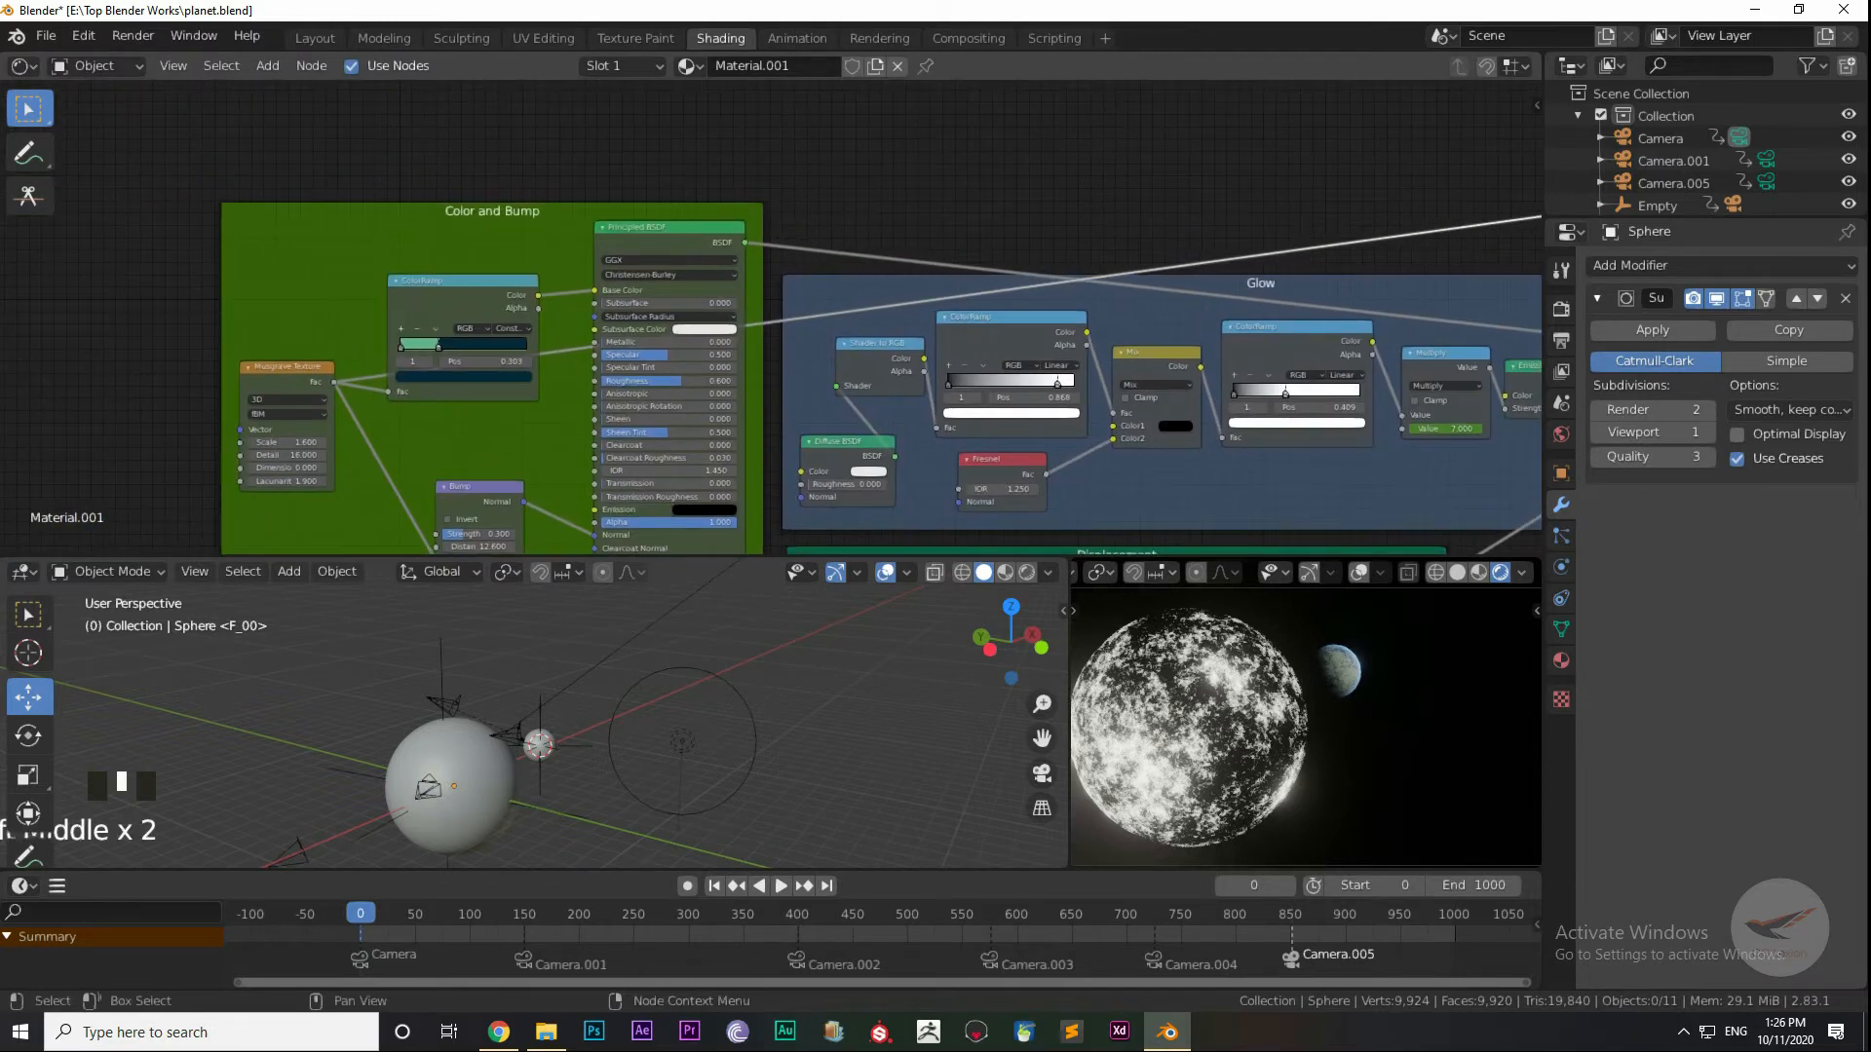
middle_drag(740, 371, 734, 307)
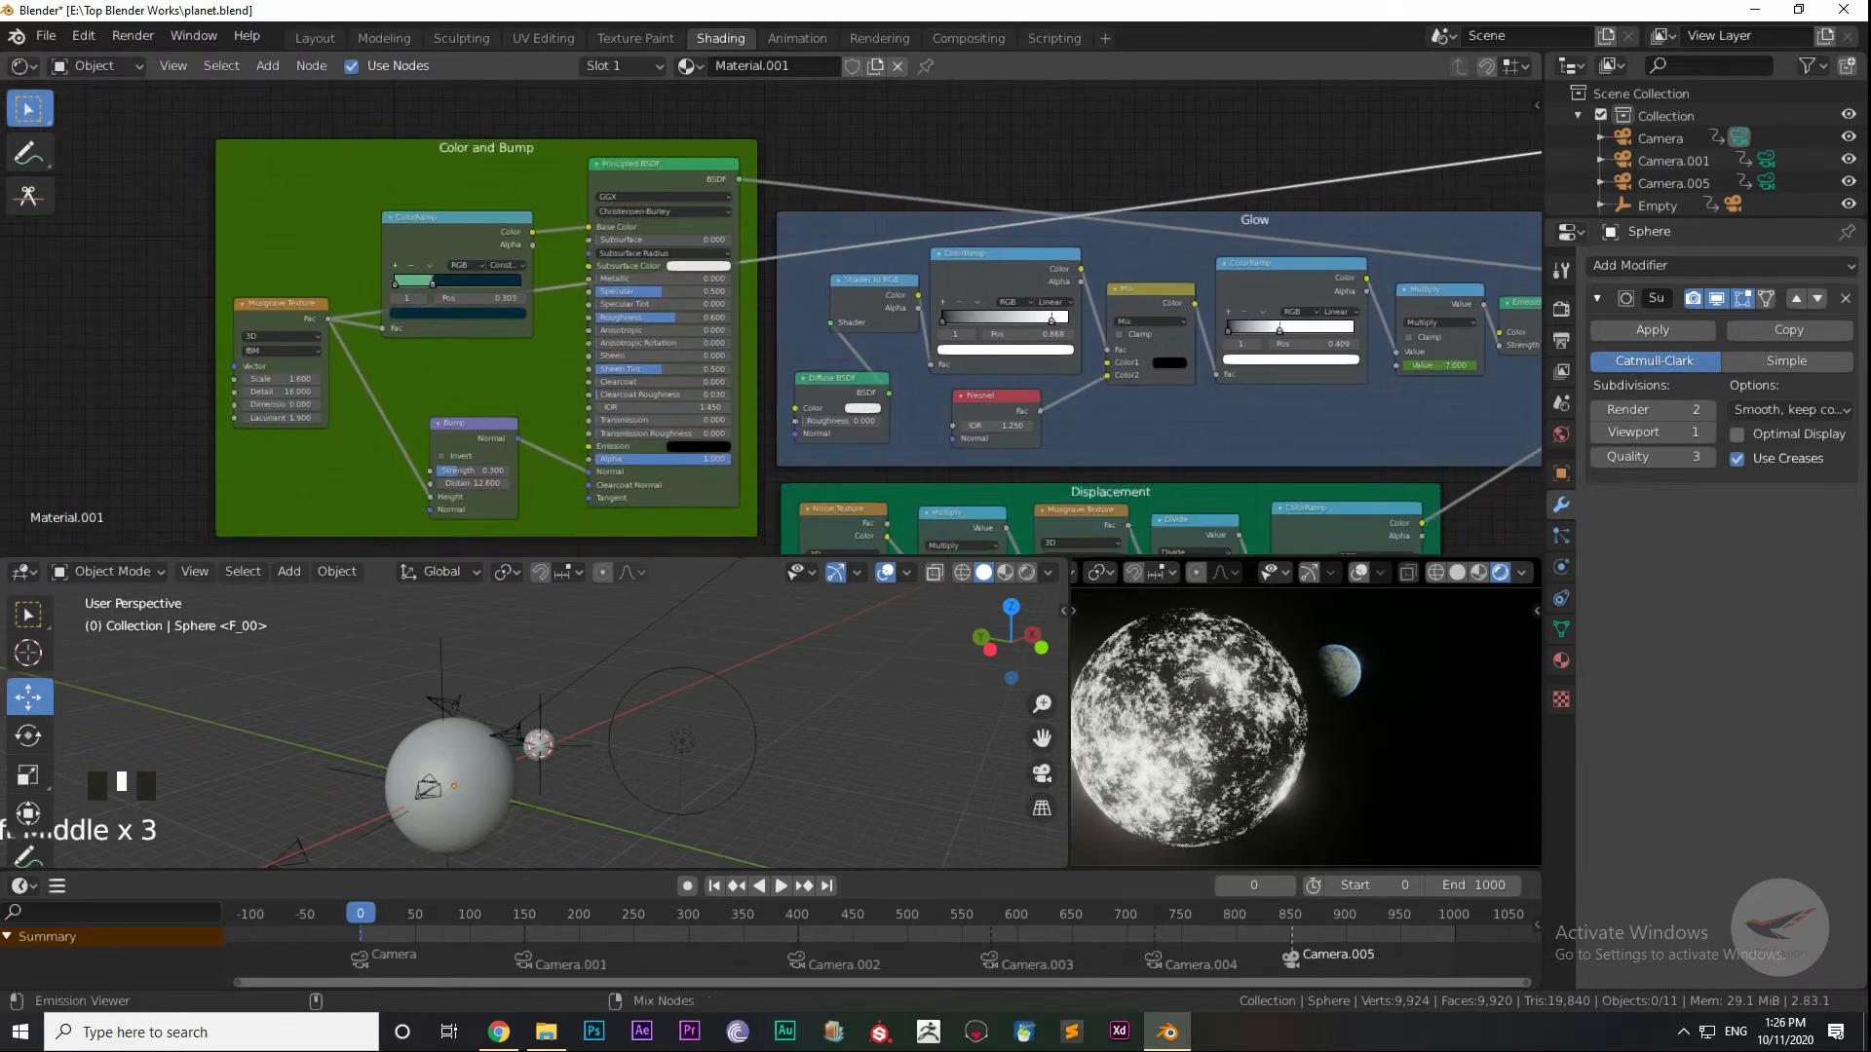
Step: Preview the Color and Bump group's ColorRamp, Bump and Principled BSDF nodes in turn and inspect their settings
ctrl+shift+click(458, 240)
middle_drag(779, 322, 611, 319)
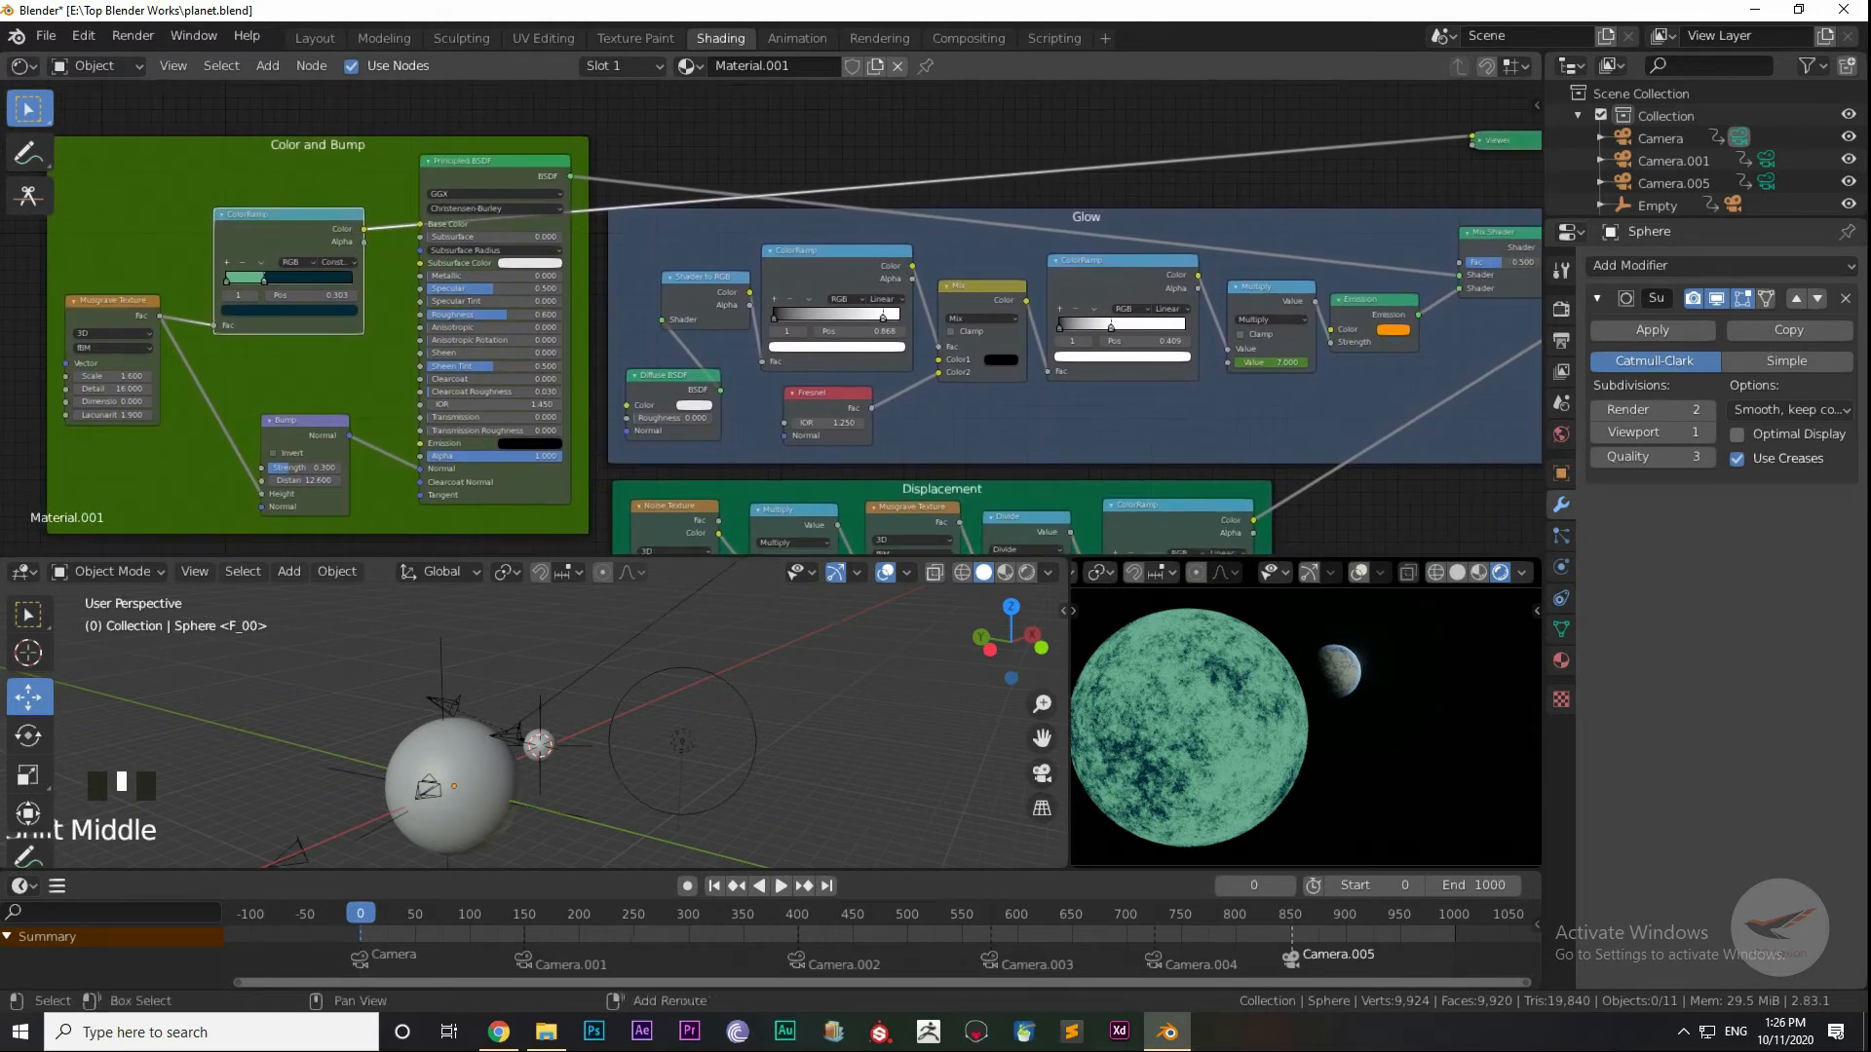
ctrl+shift+click(304, 436)
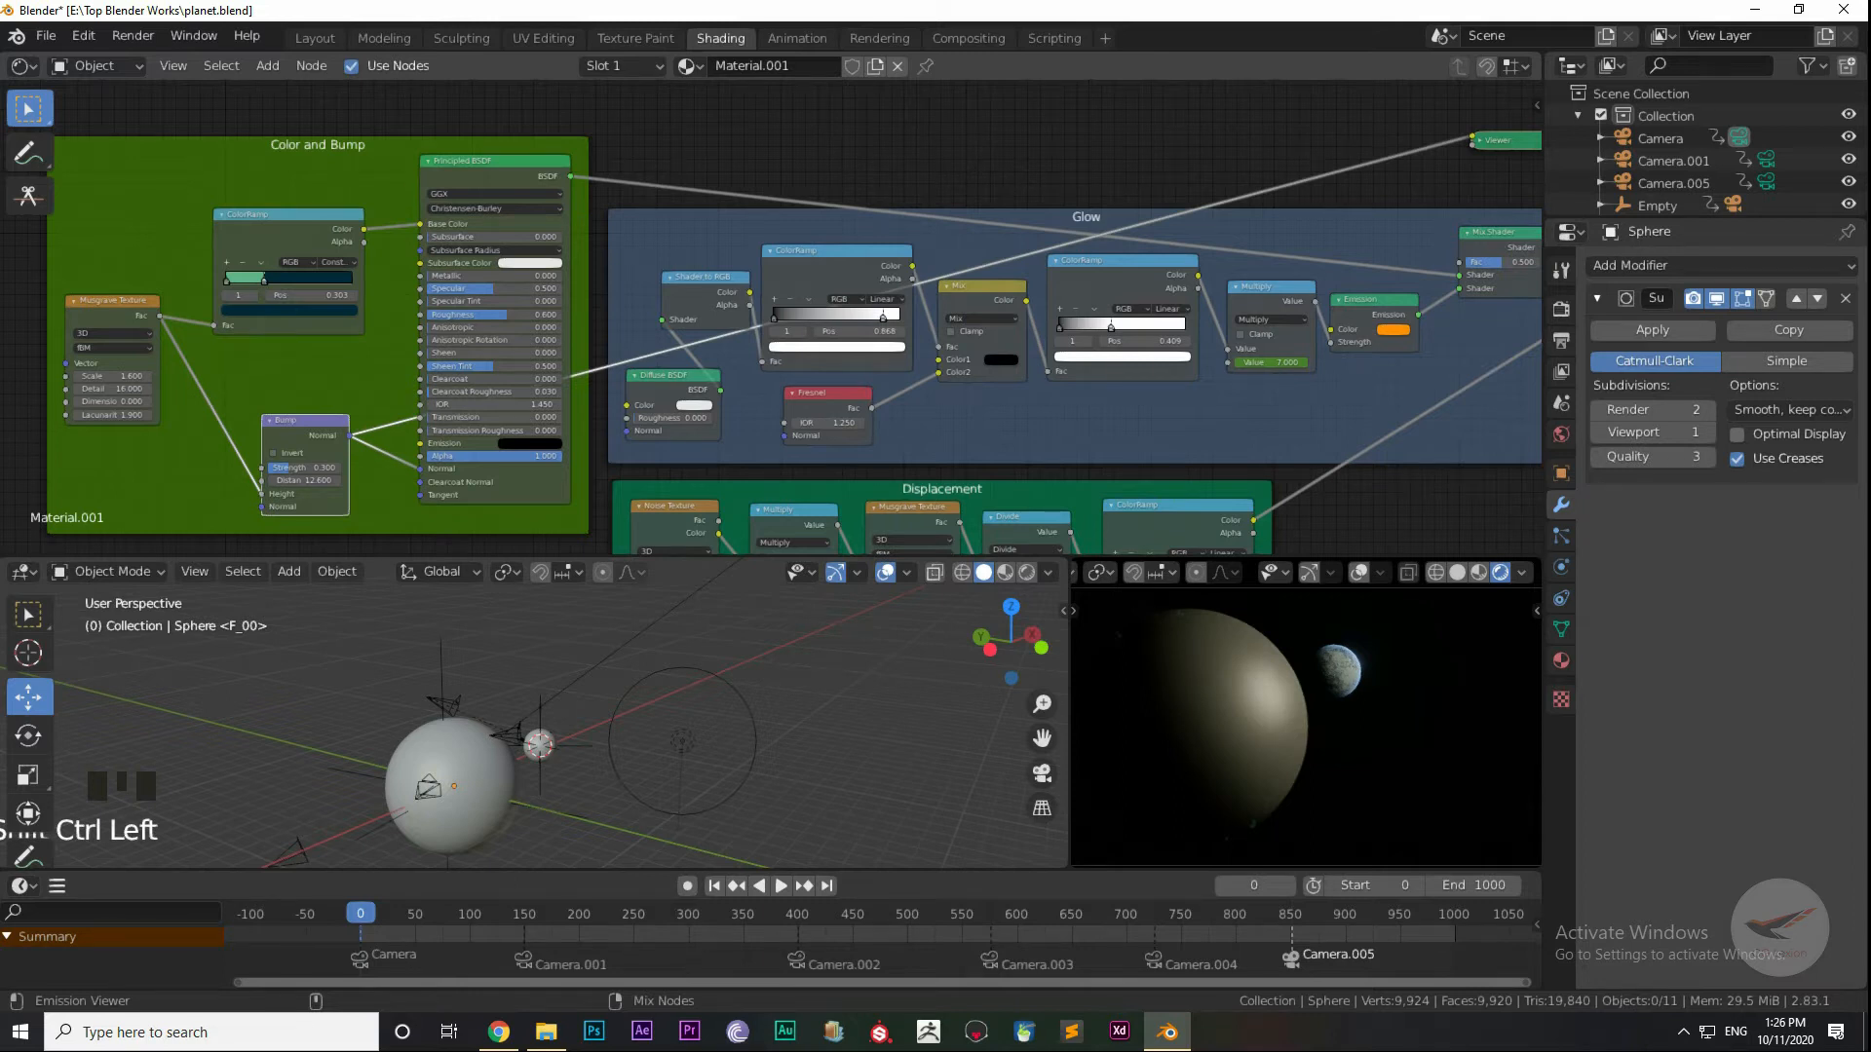
middle_drag(507, 370, 425, 404)
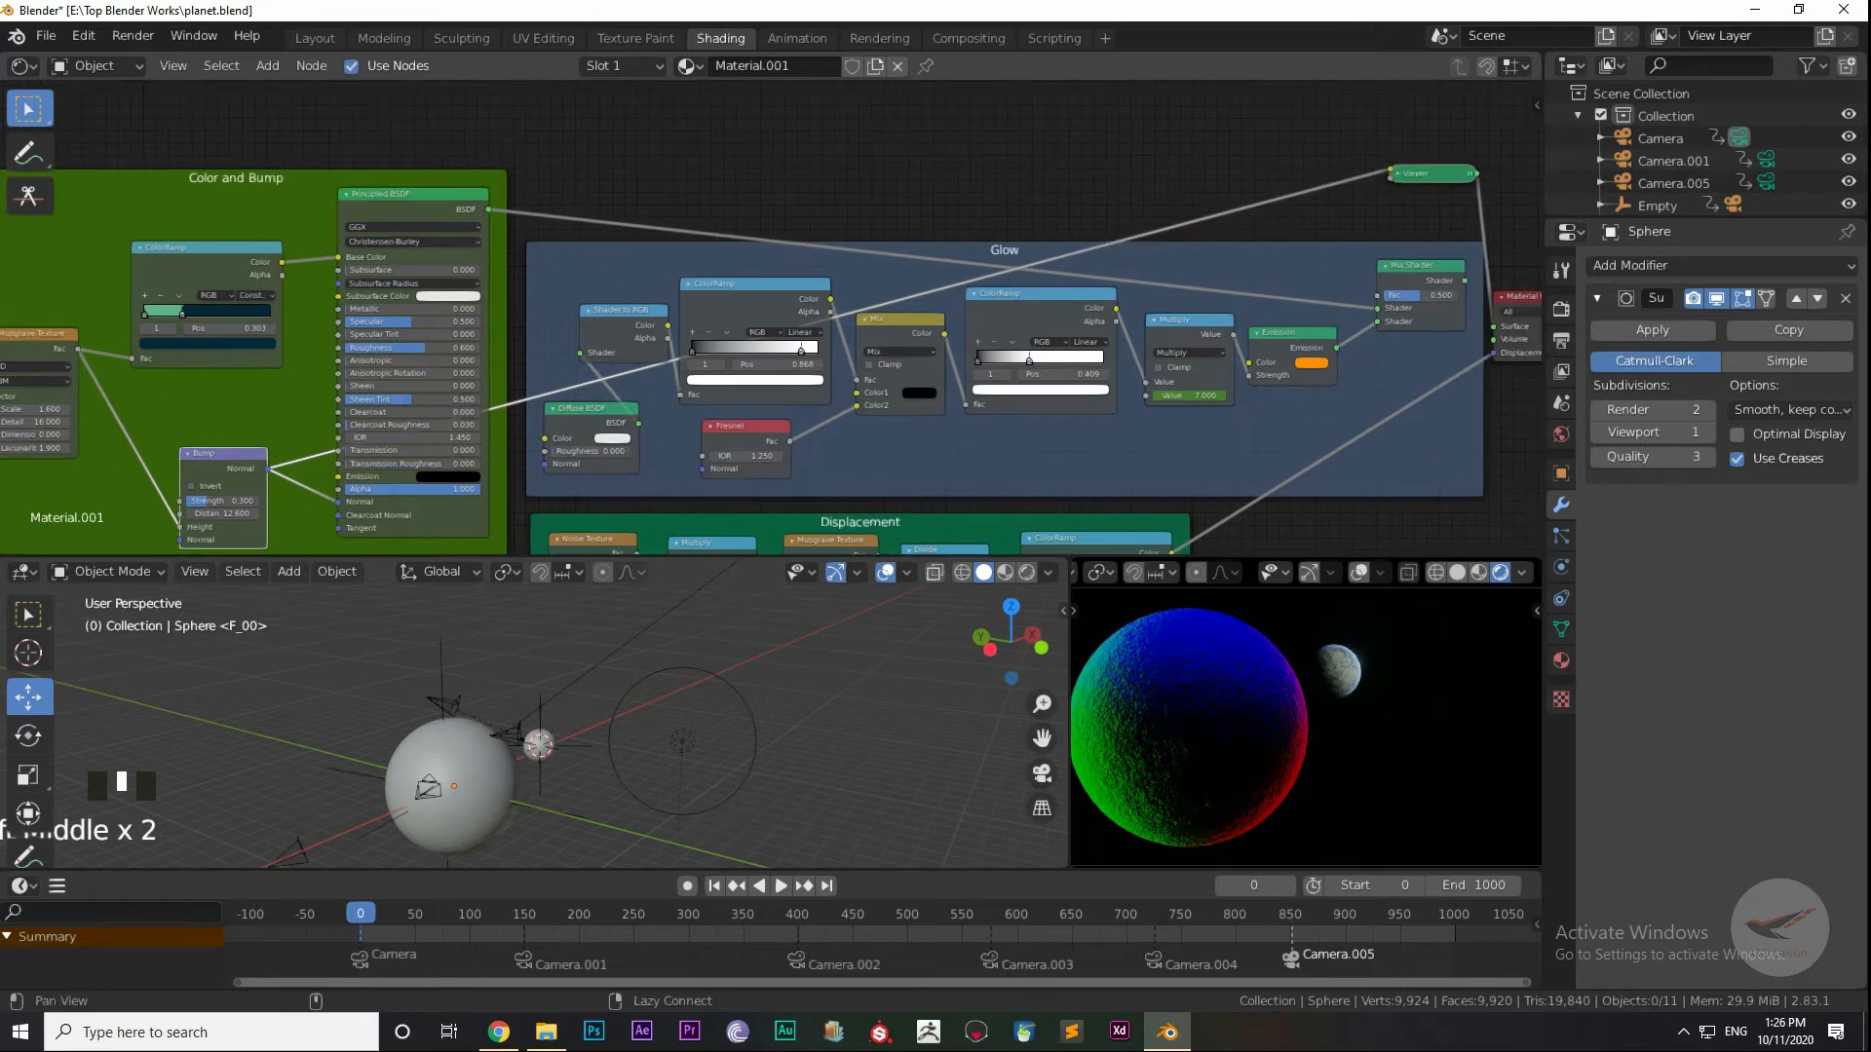
ctrl+shift+click(413, 202)
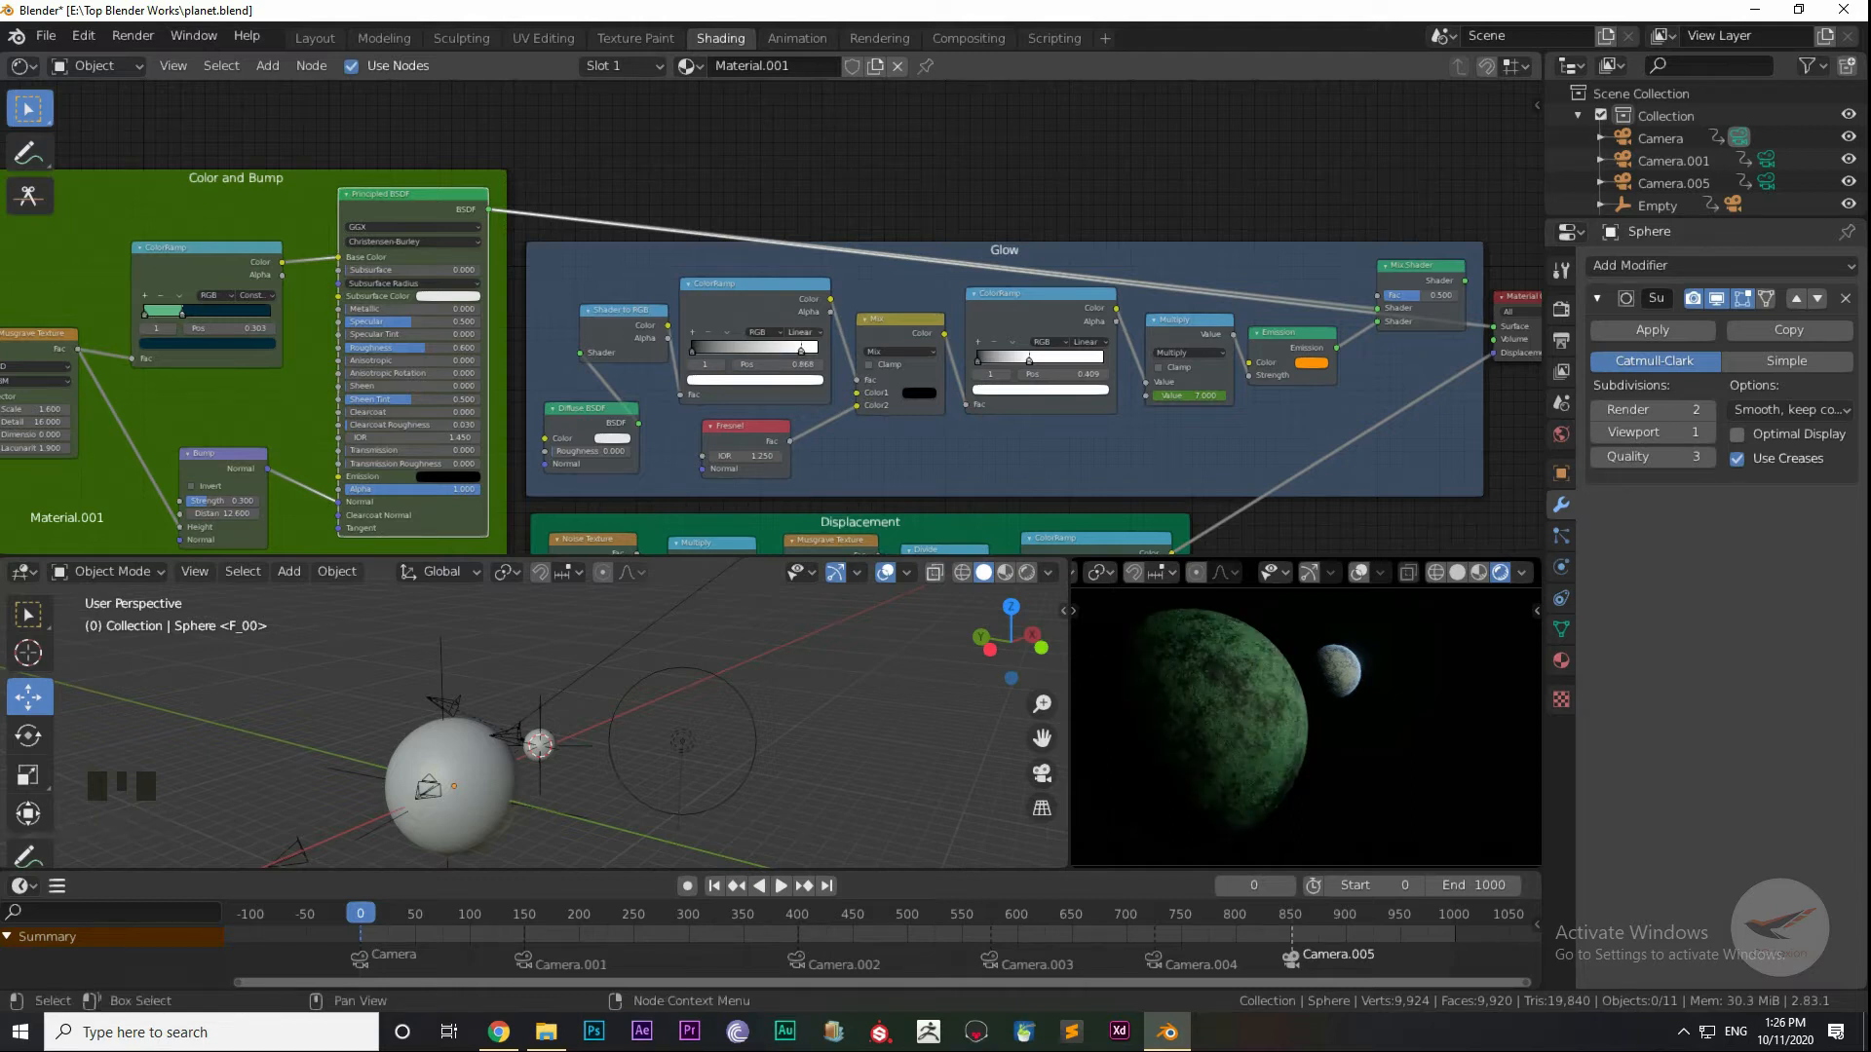
middle_drag(779, 390, 1159, 317)
scroll(1160, 317, up, 2)
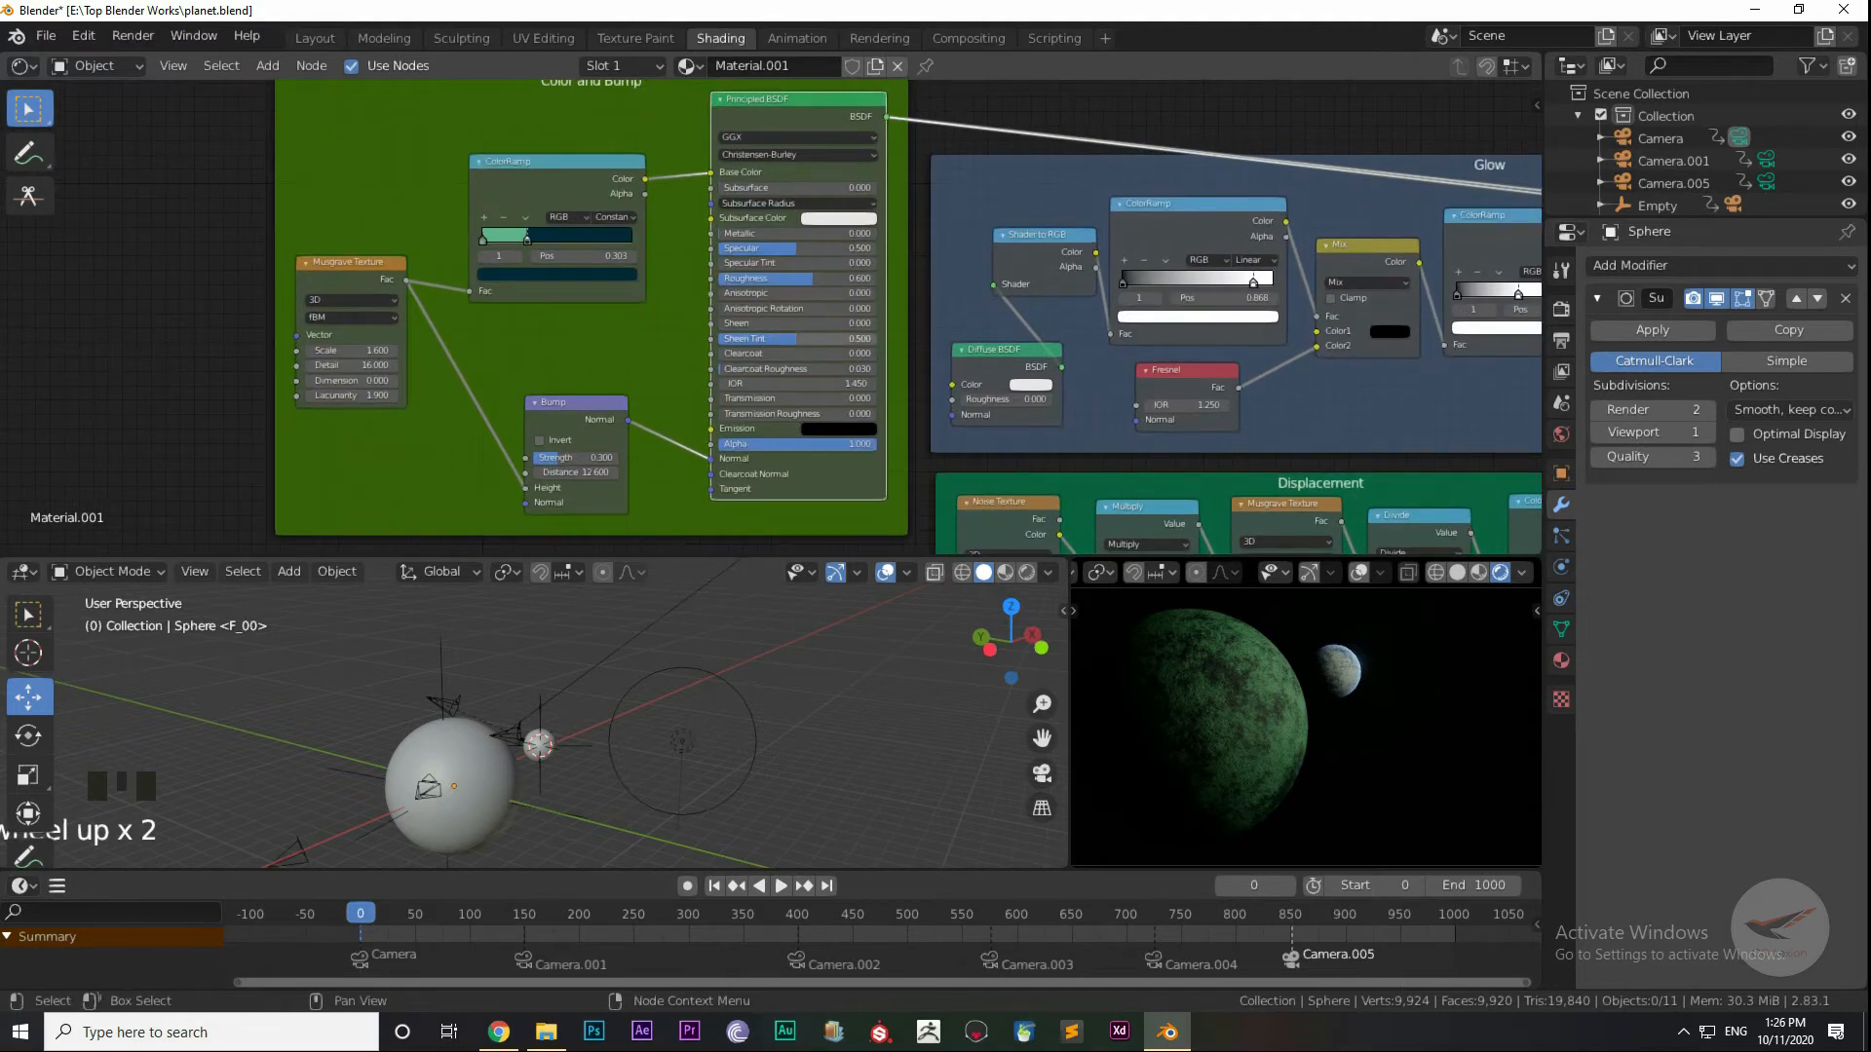
scroll(360, 381, up, 3)
shift+middle_drag(279, 378, 401, 345)
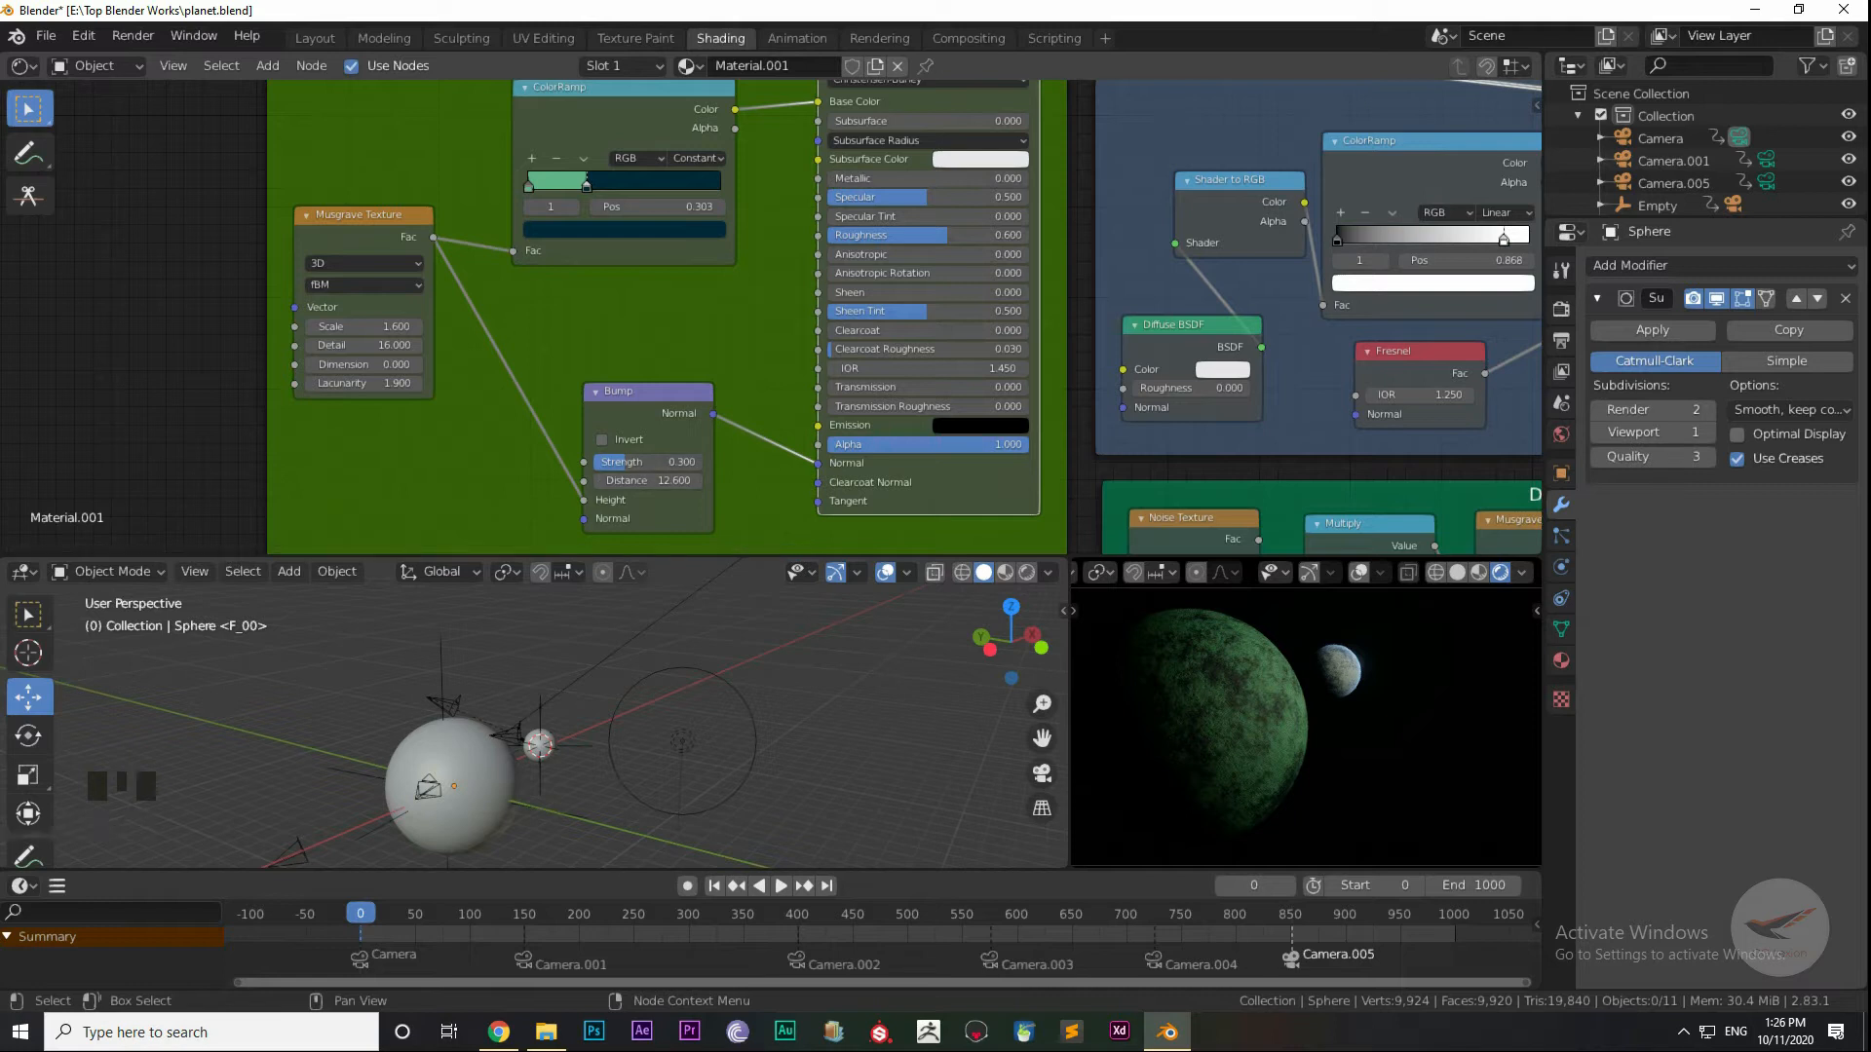
Step: Preview the Displacement group's Noise Texture, Multiply and Musgrave Texture nodes in turn on the planet
shift+middle_drag(585, 322, 418, 291)
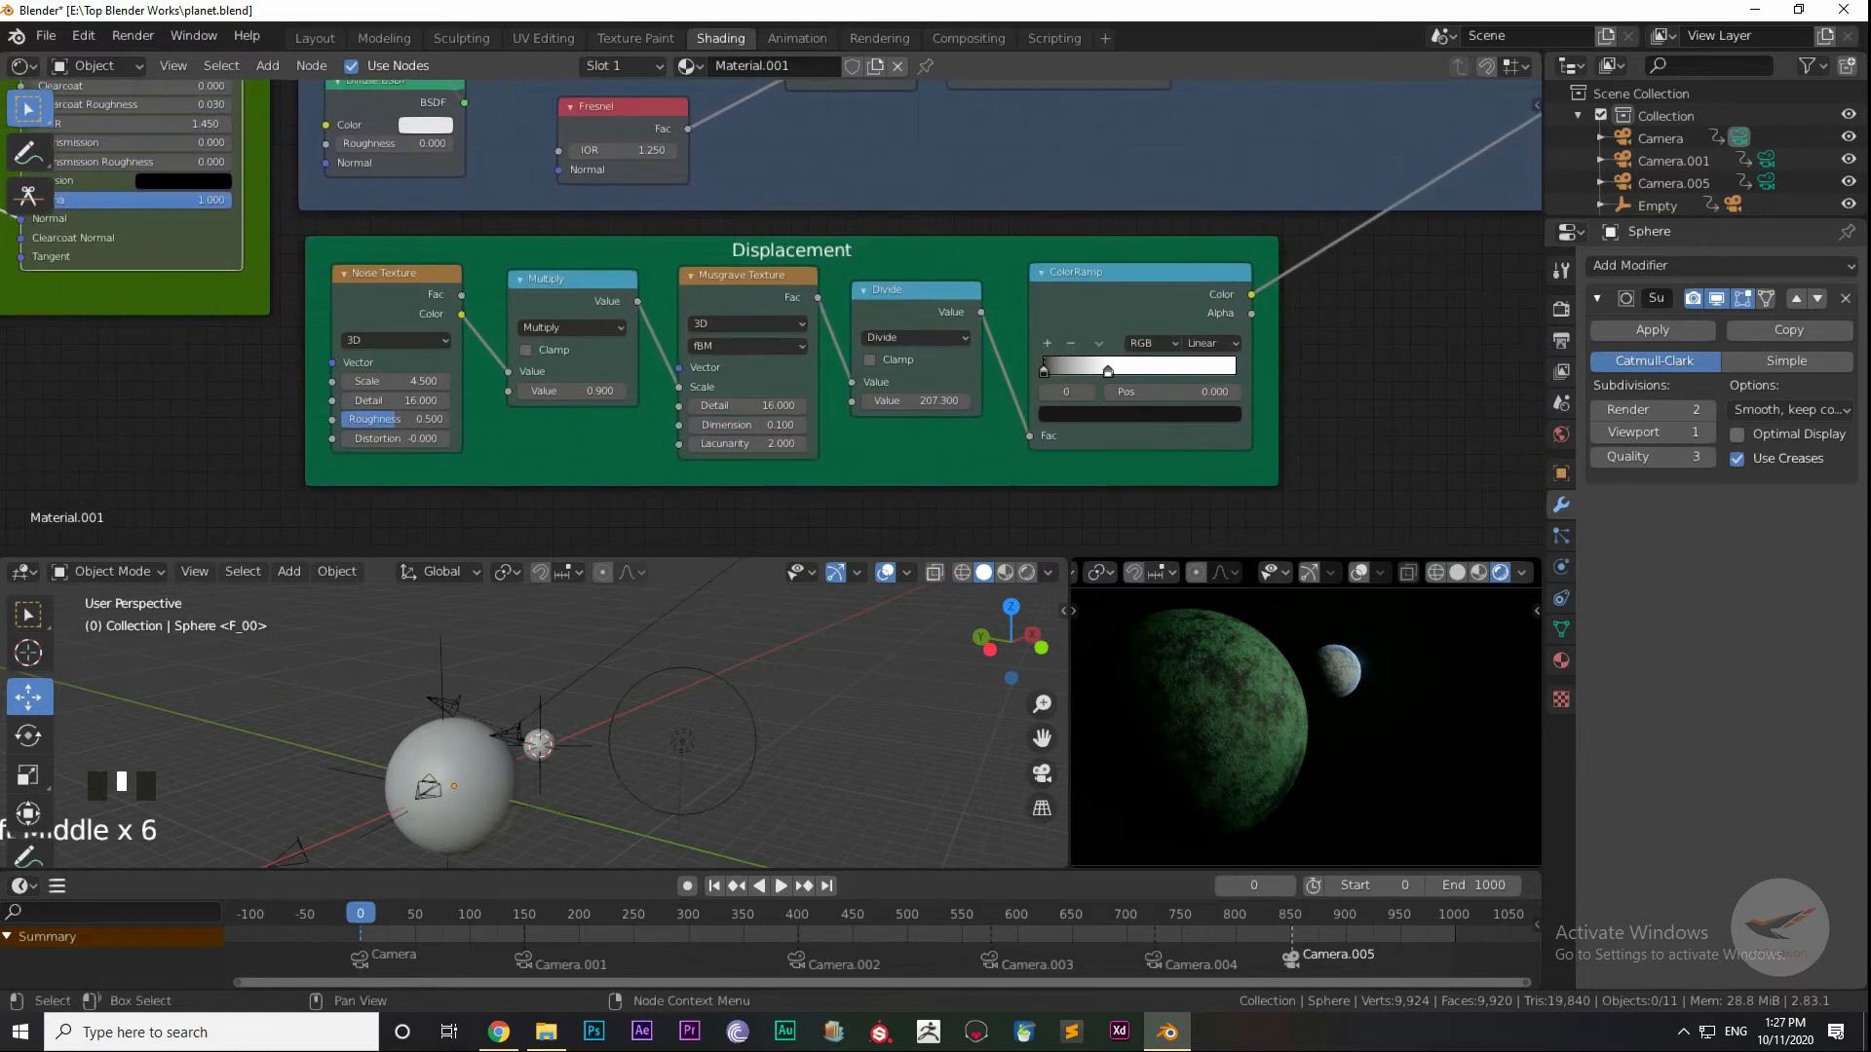
ctrl+shift+click(394, 292)
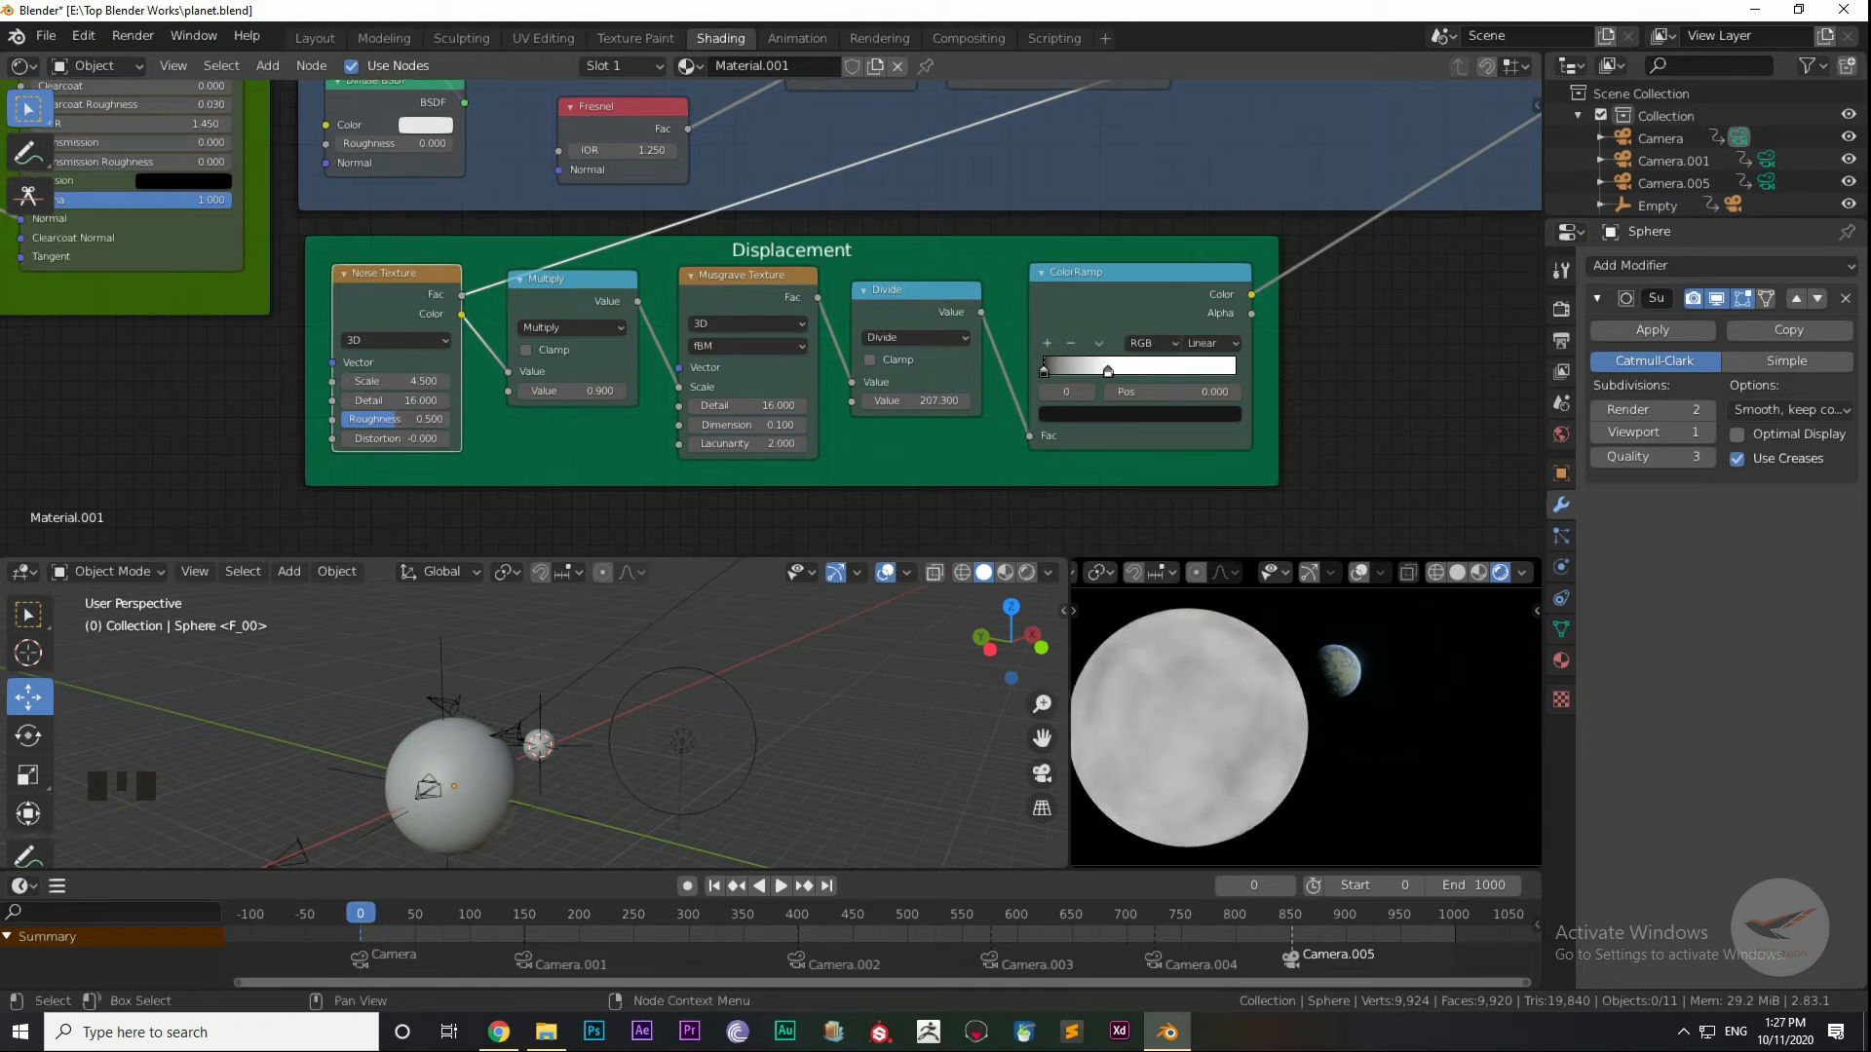
shift+middle_drag(779, 390, 694, 395)
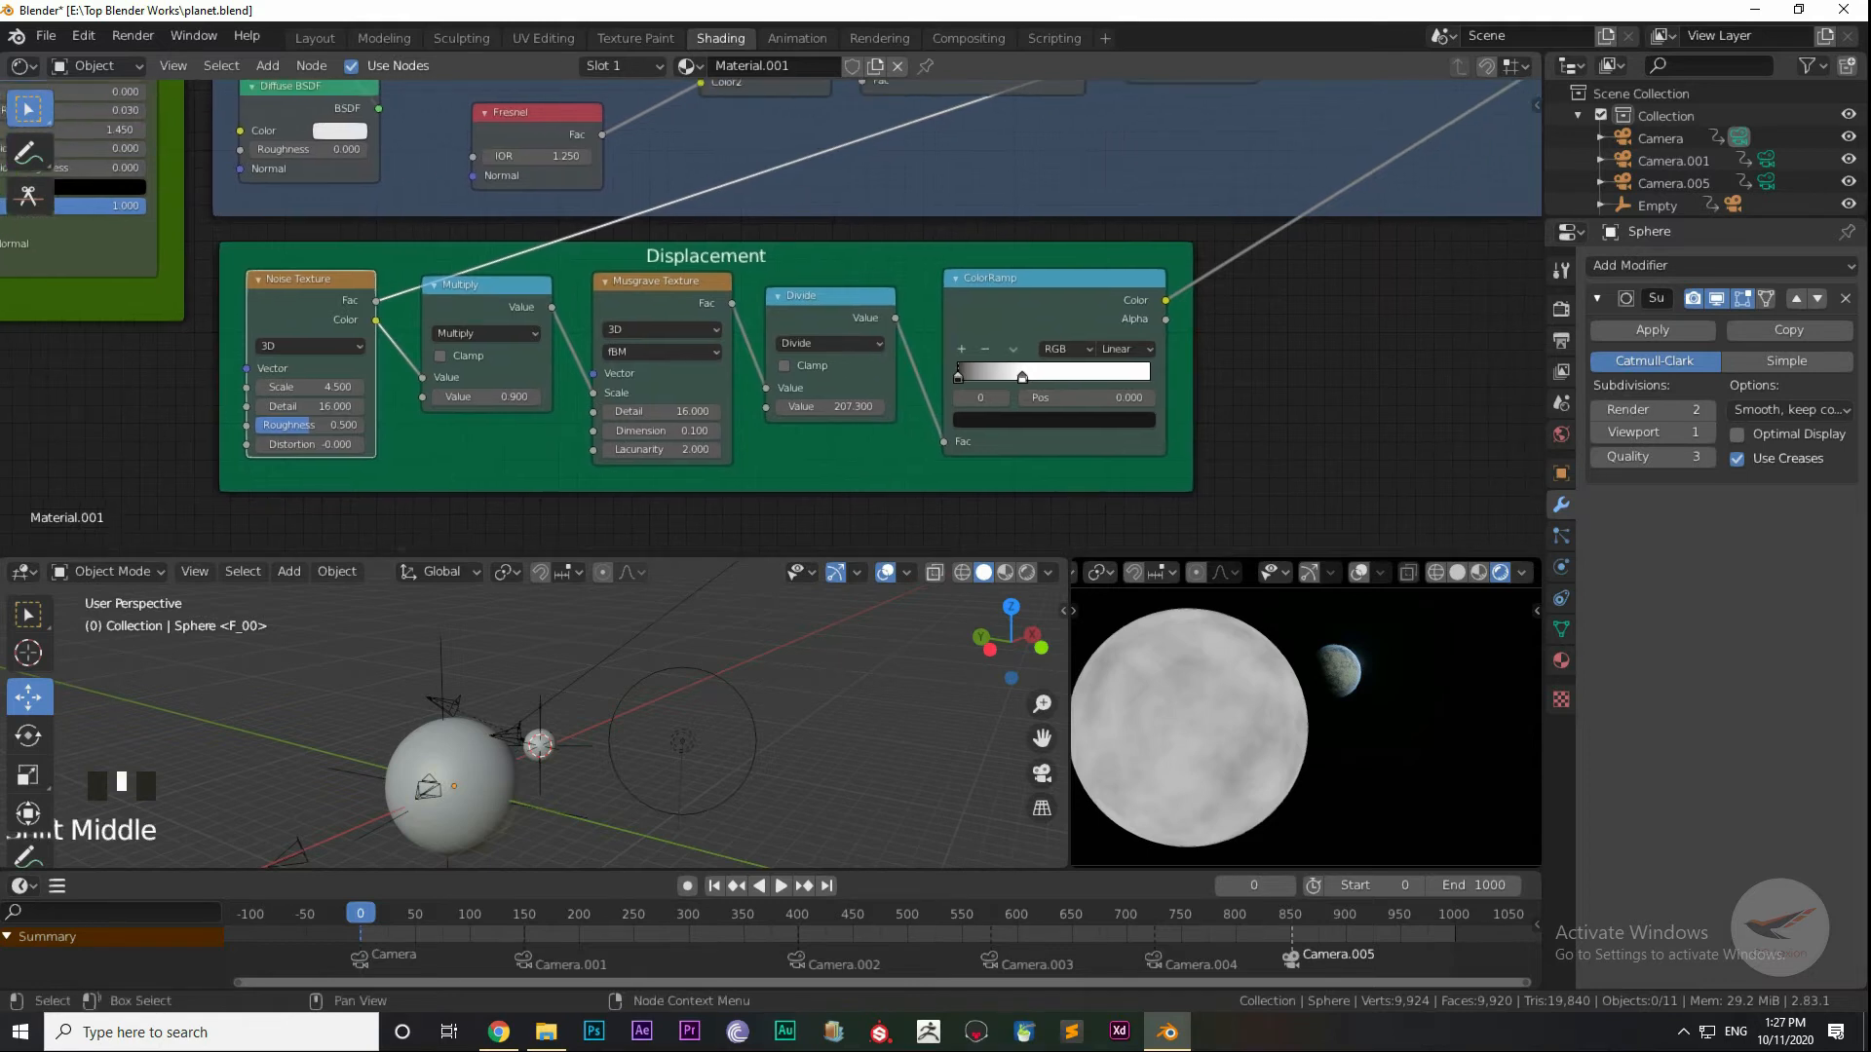
ctrl+shift+click(487, 311)
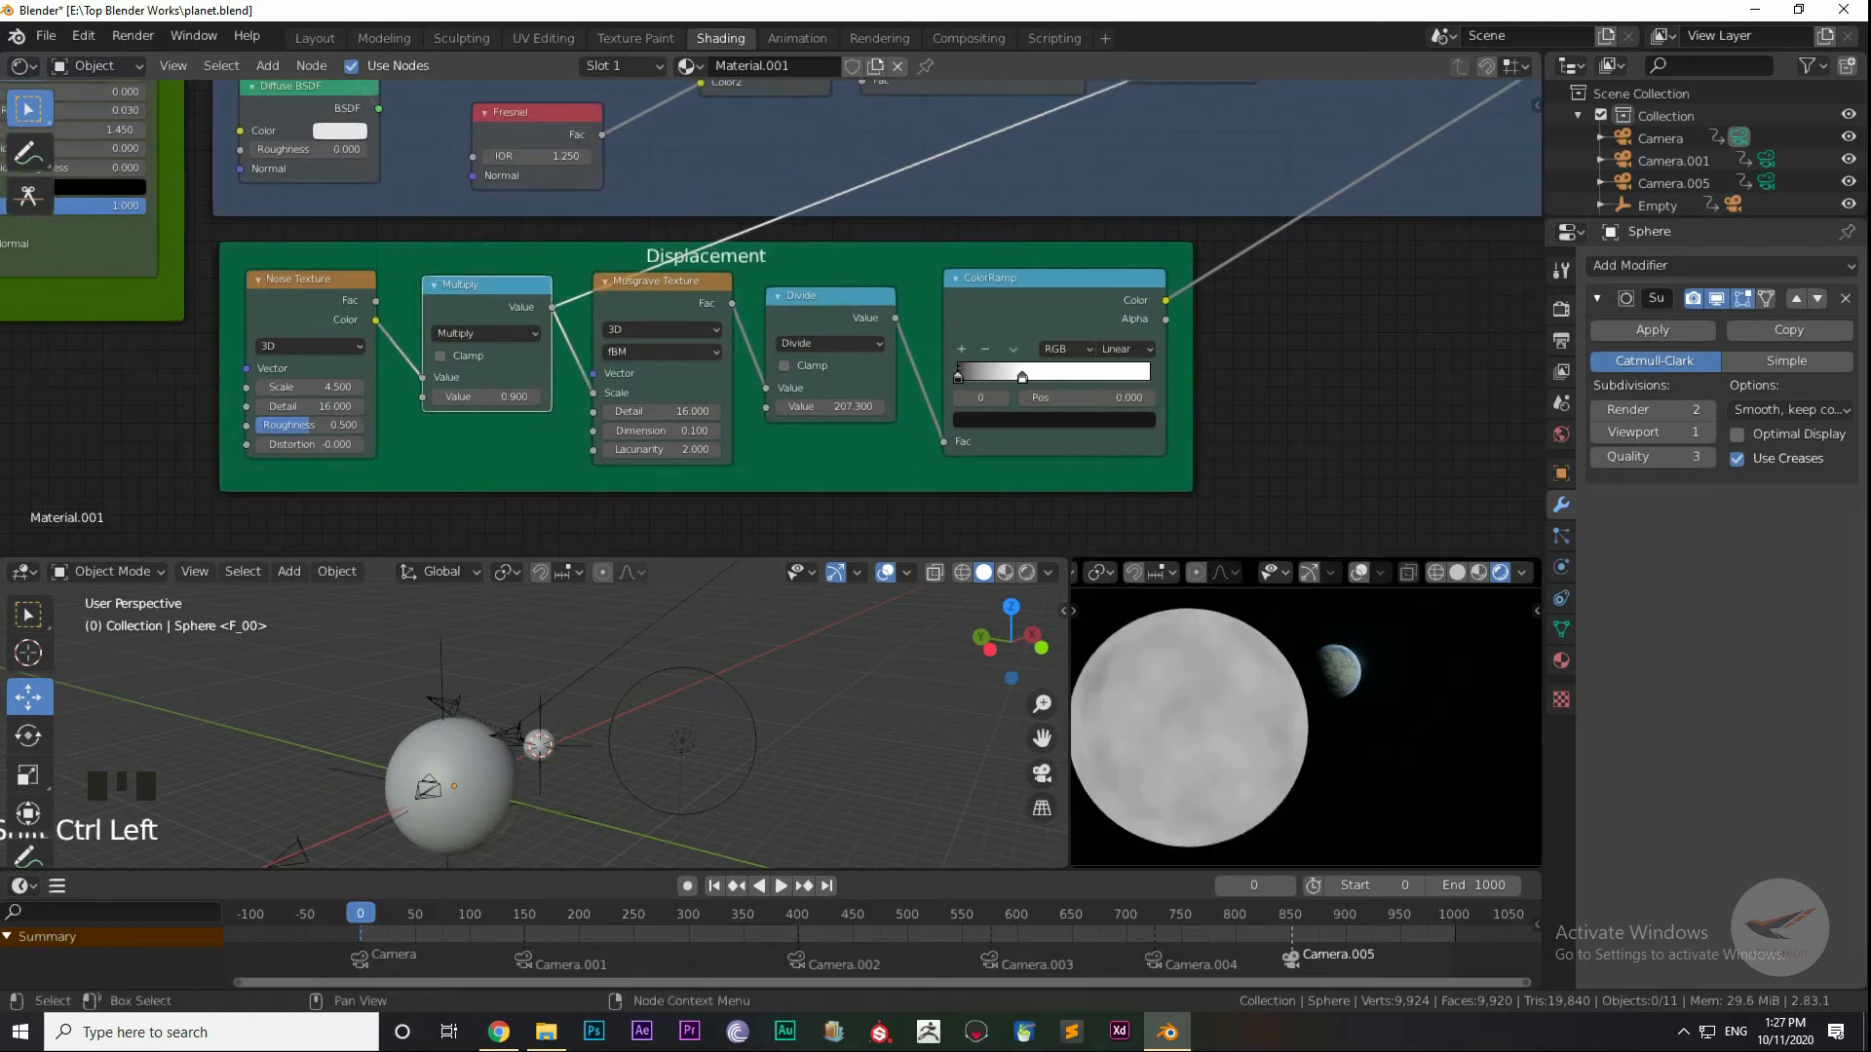
shift+middle_drag(662, 430, 552, 440)
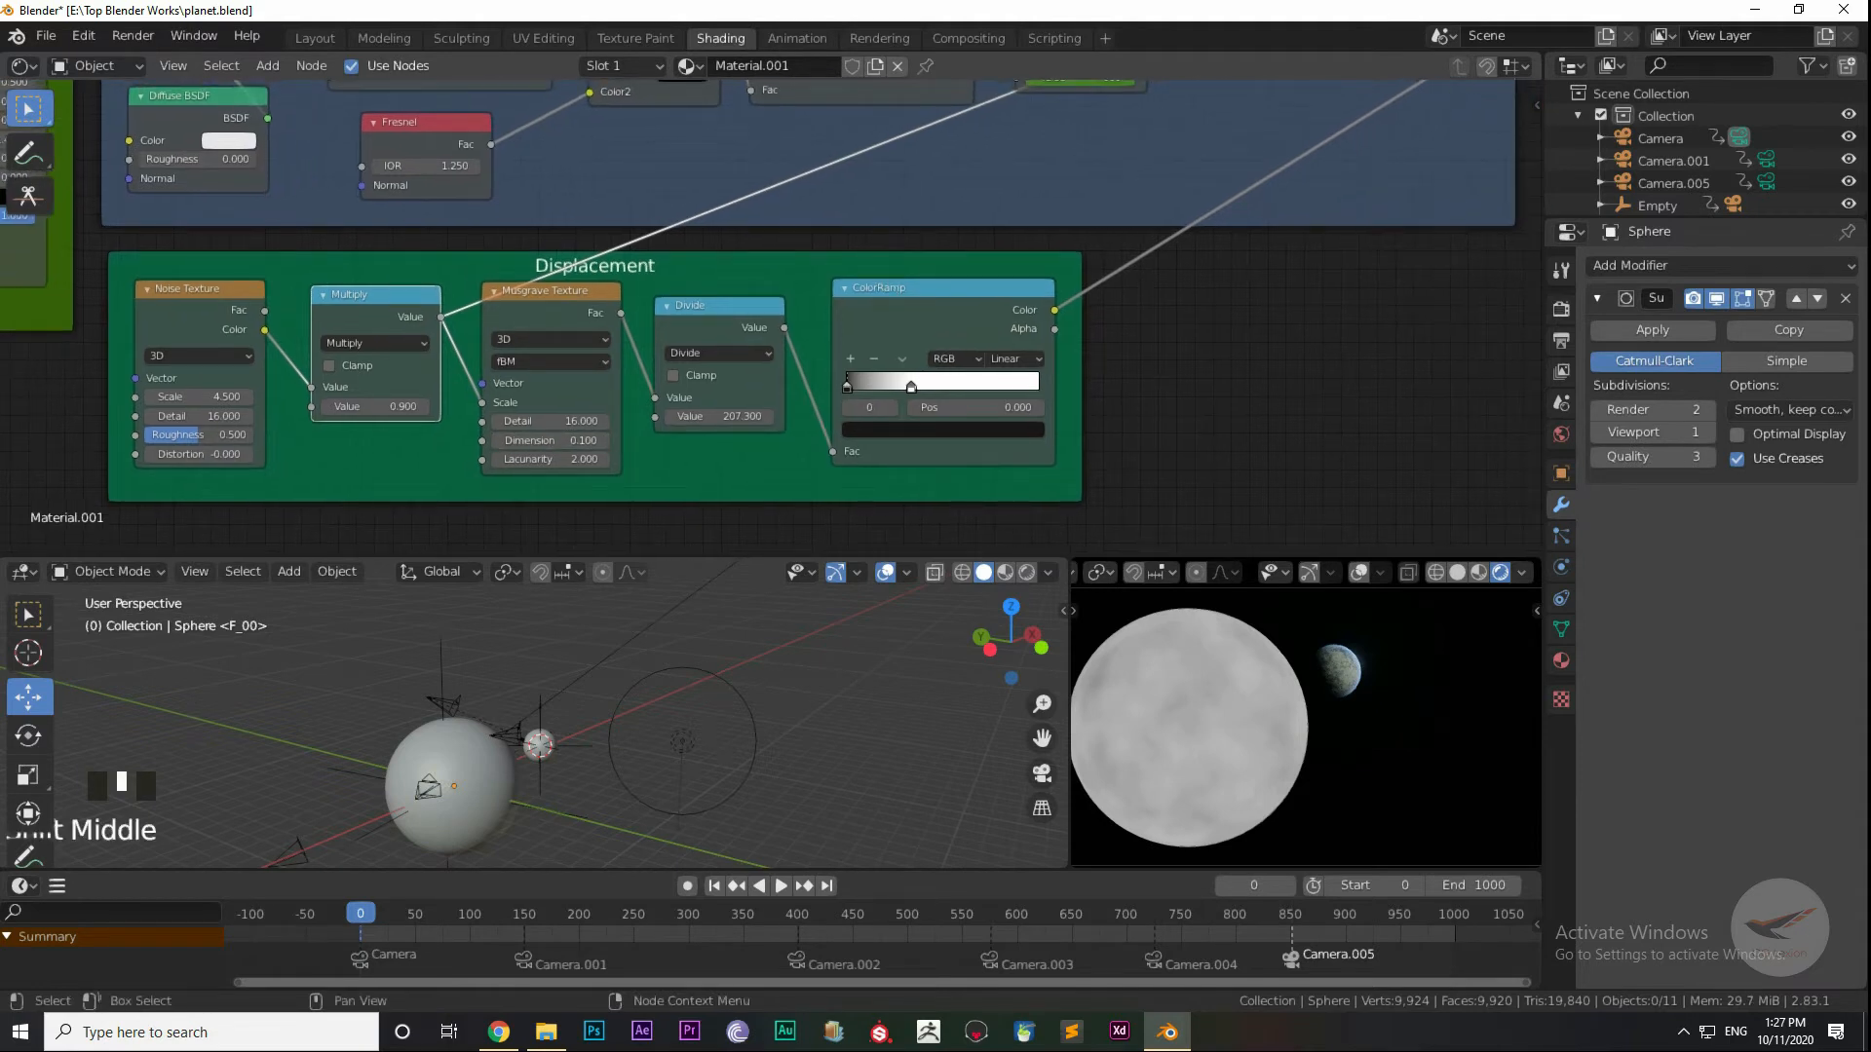
ctrl+shift+click(551, 443)
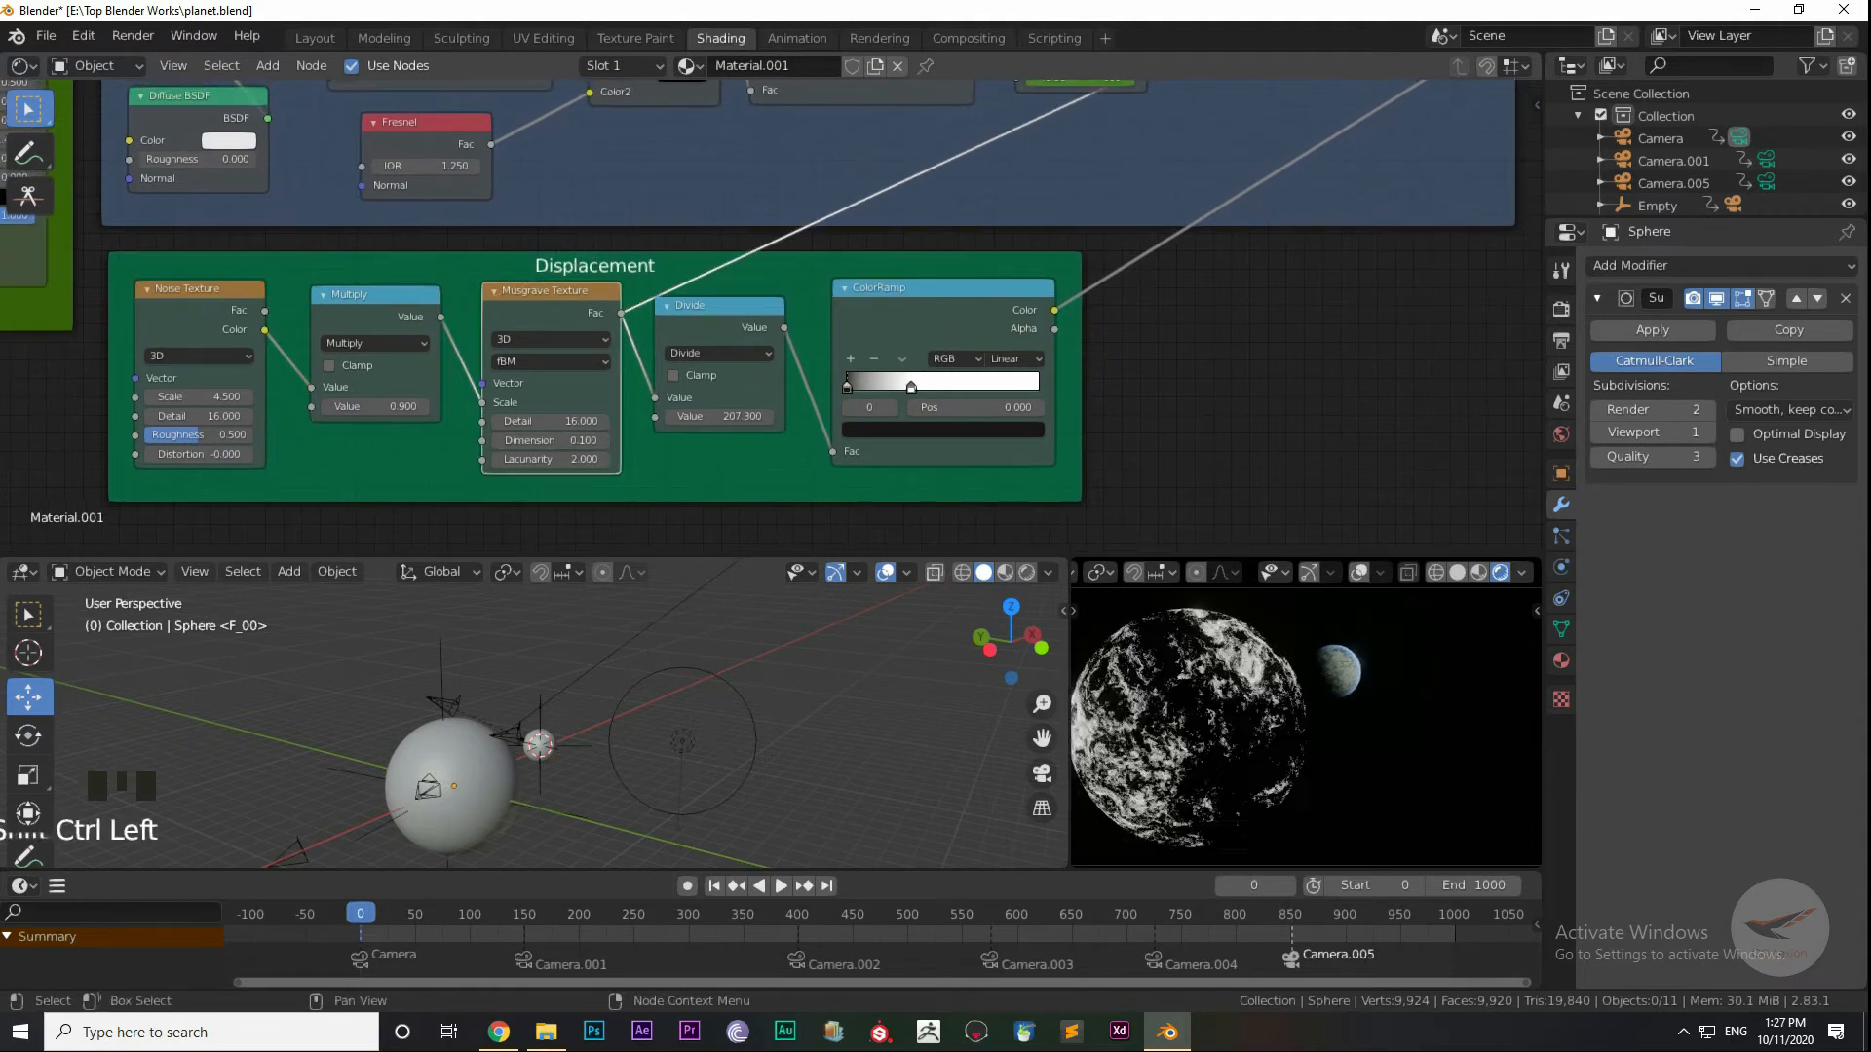
shift+middle_drag(550, 421, 478, 412)
drag(479, 412, 482, 412)
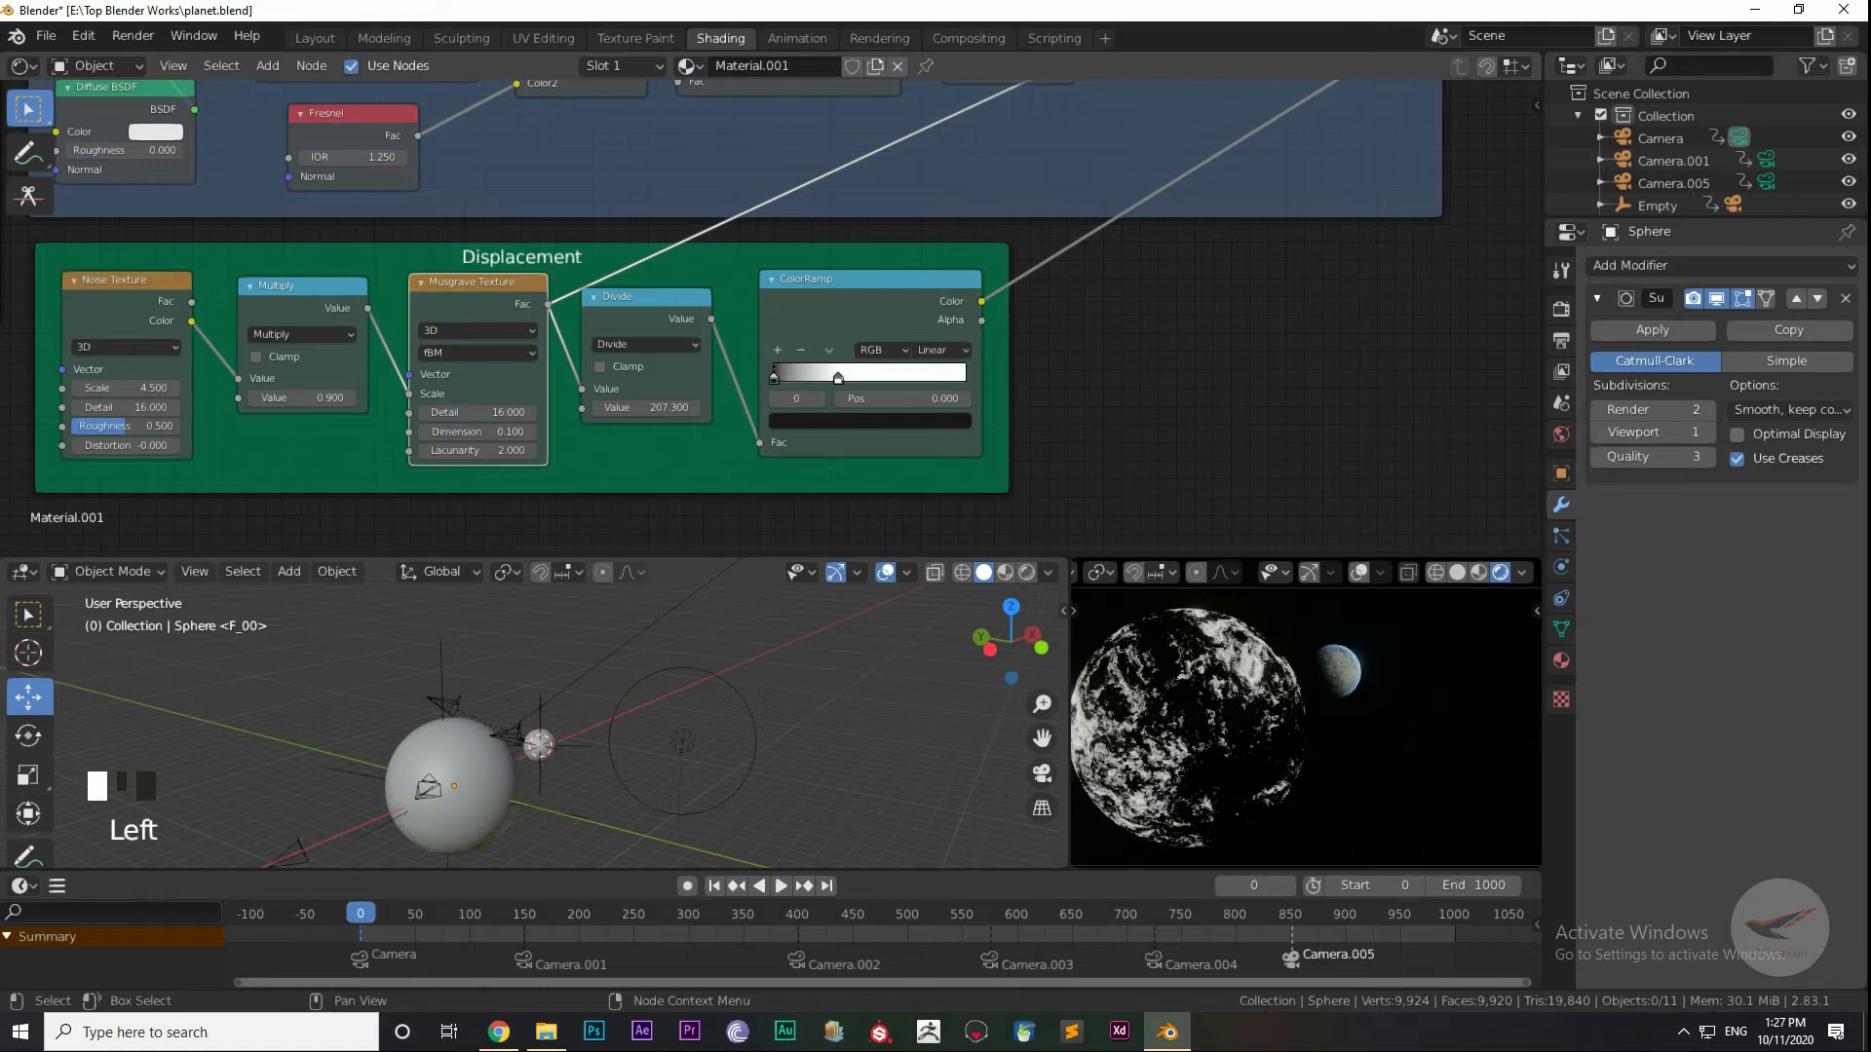
mouse_move(481, 412)
shift+middle_down()
mouse_move(380, 409)
mouse_move(496, 428)
shift+middle_up()
Step: Preview the Displacement group's Divide node on the planet and set its value to about 181.8
ctrl+shift+click(648, 385)
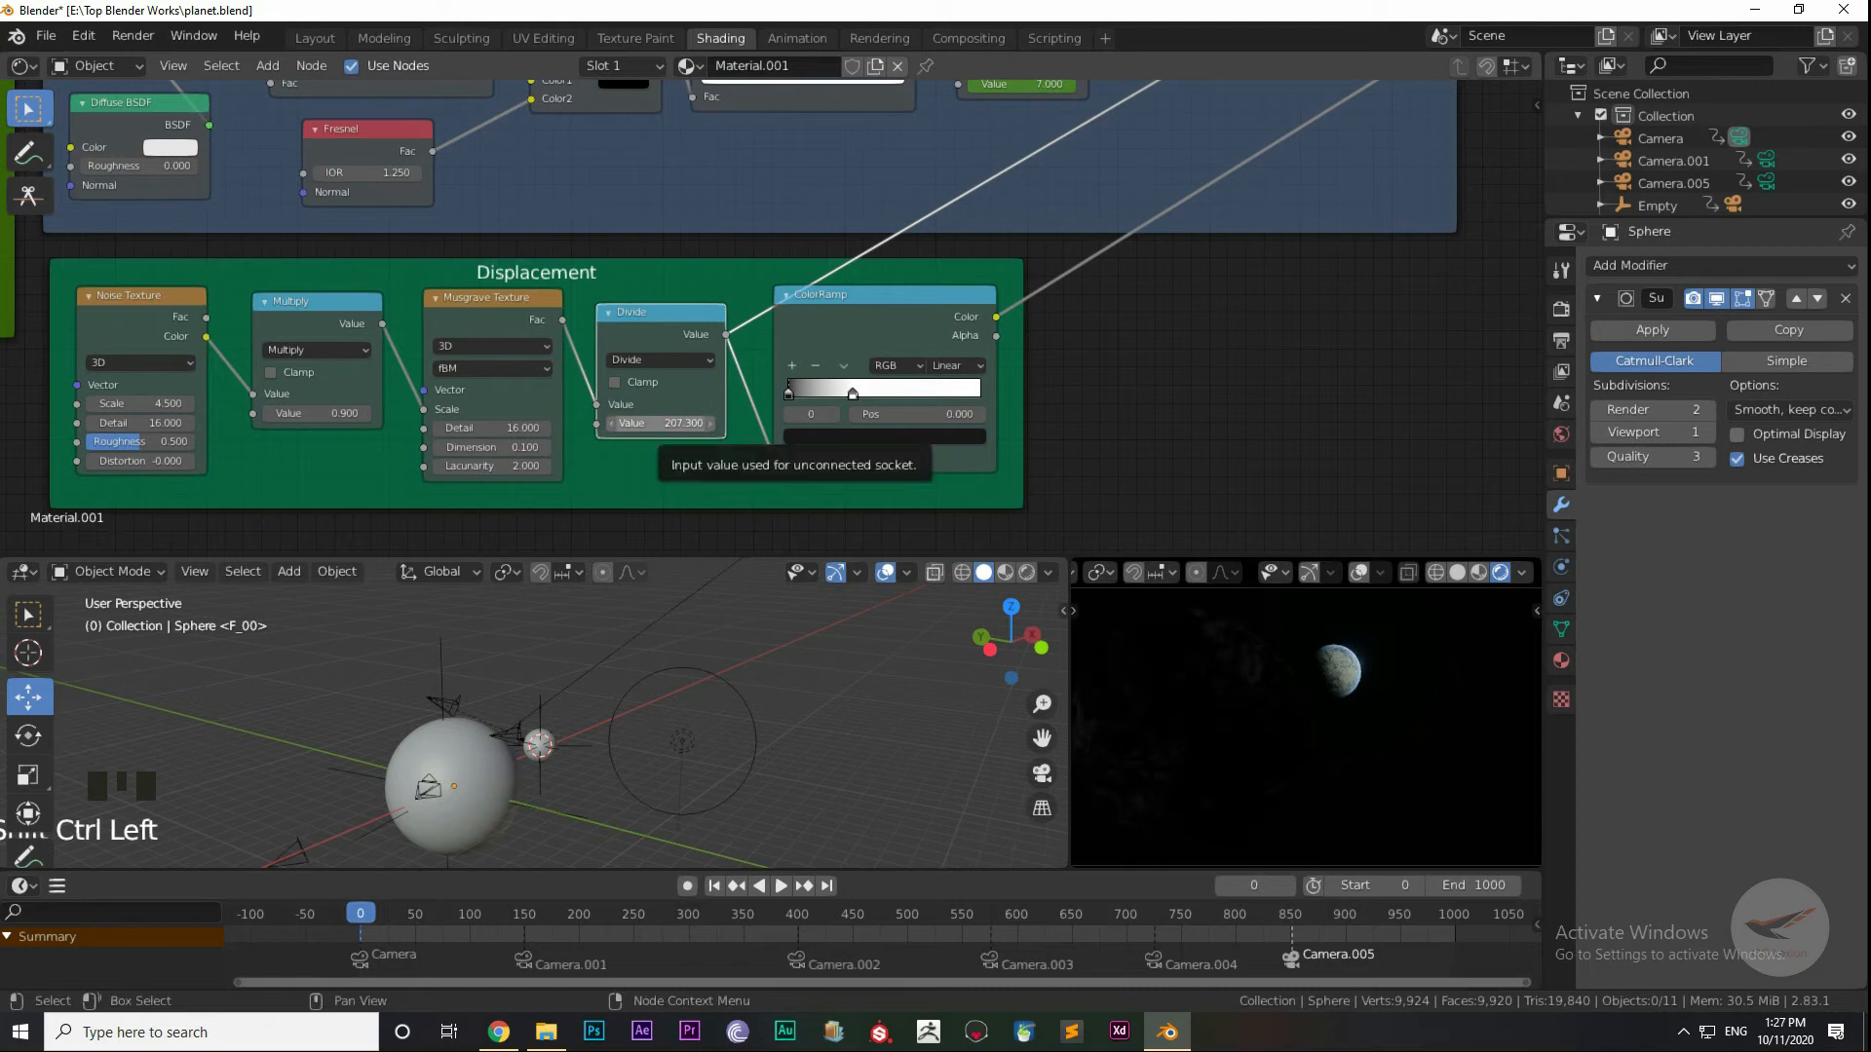
click(670, 423)
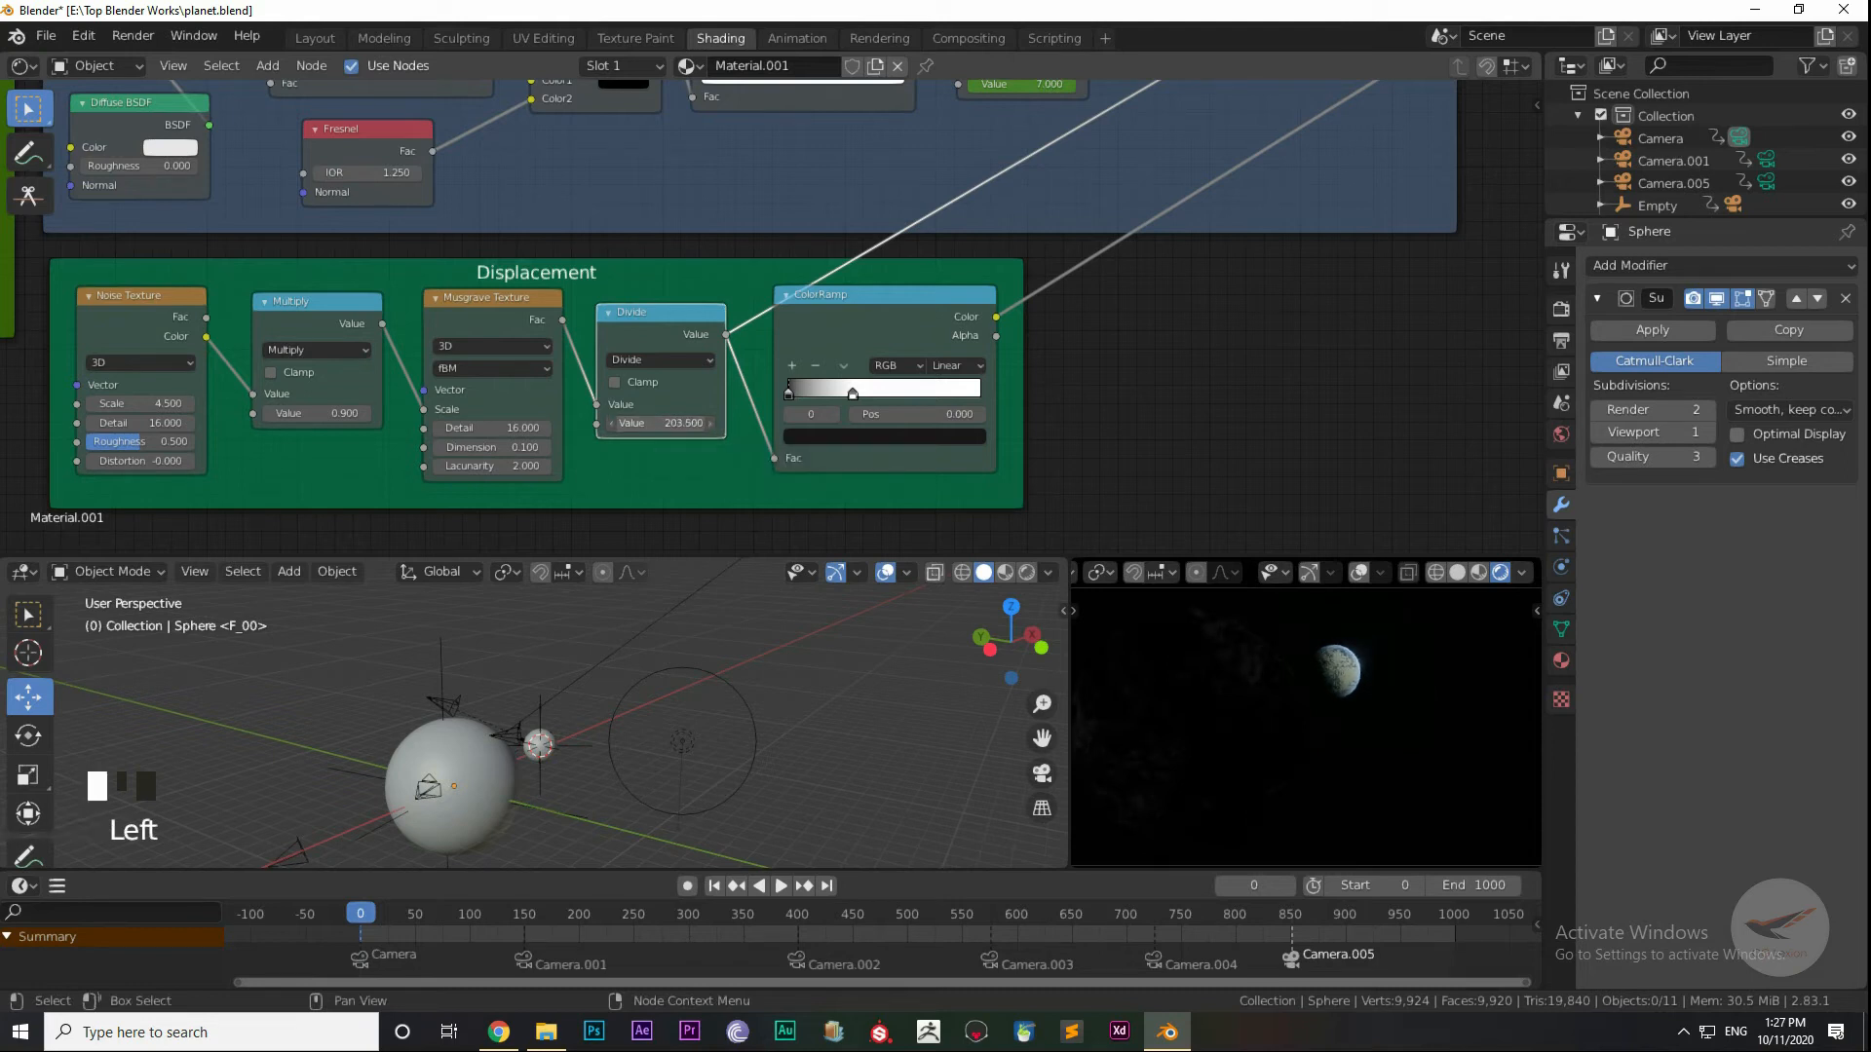
drag(670, 423, 662, 423)
Step: Preview the Displacement group's ColorRamp on the planet and select its white color stop
middle_drag(883, 320, 723, 343)
ctrl+shift+click(723, 343)
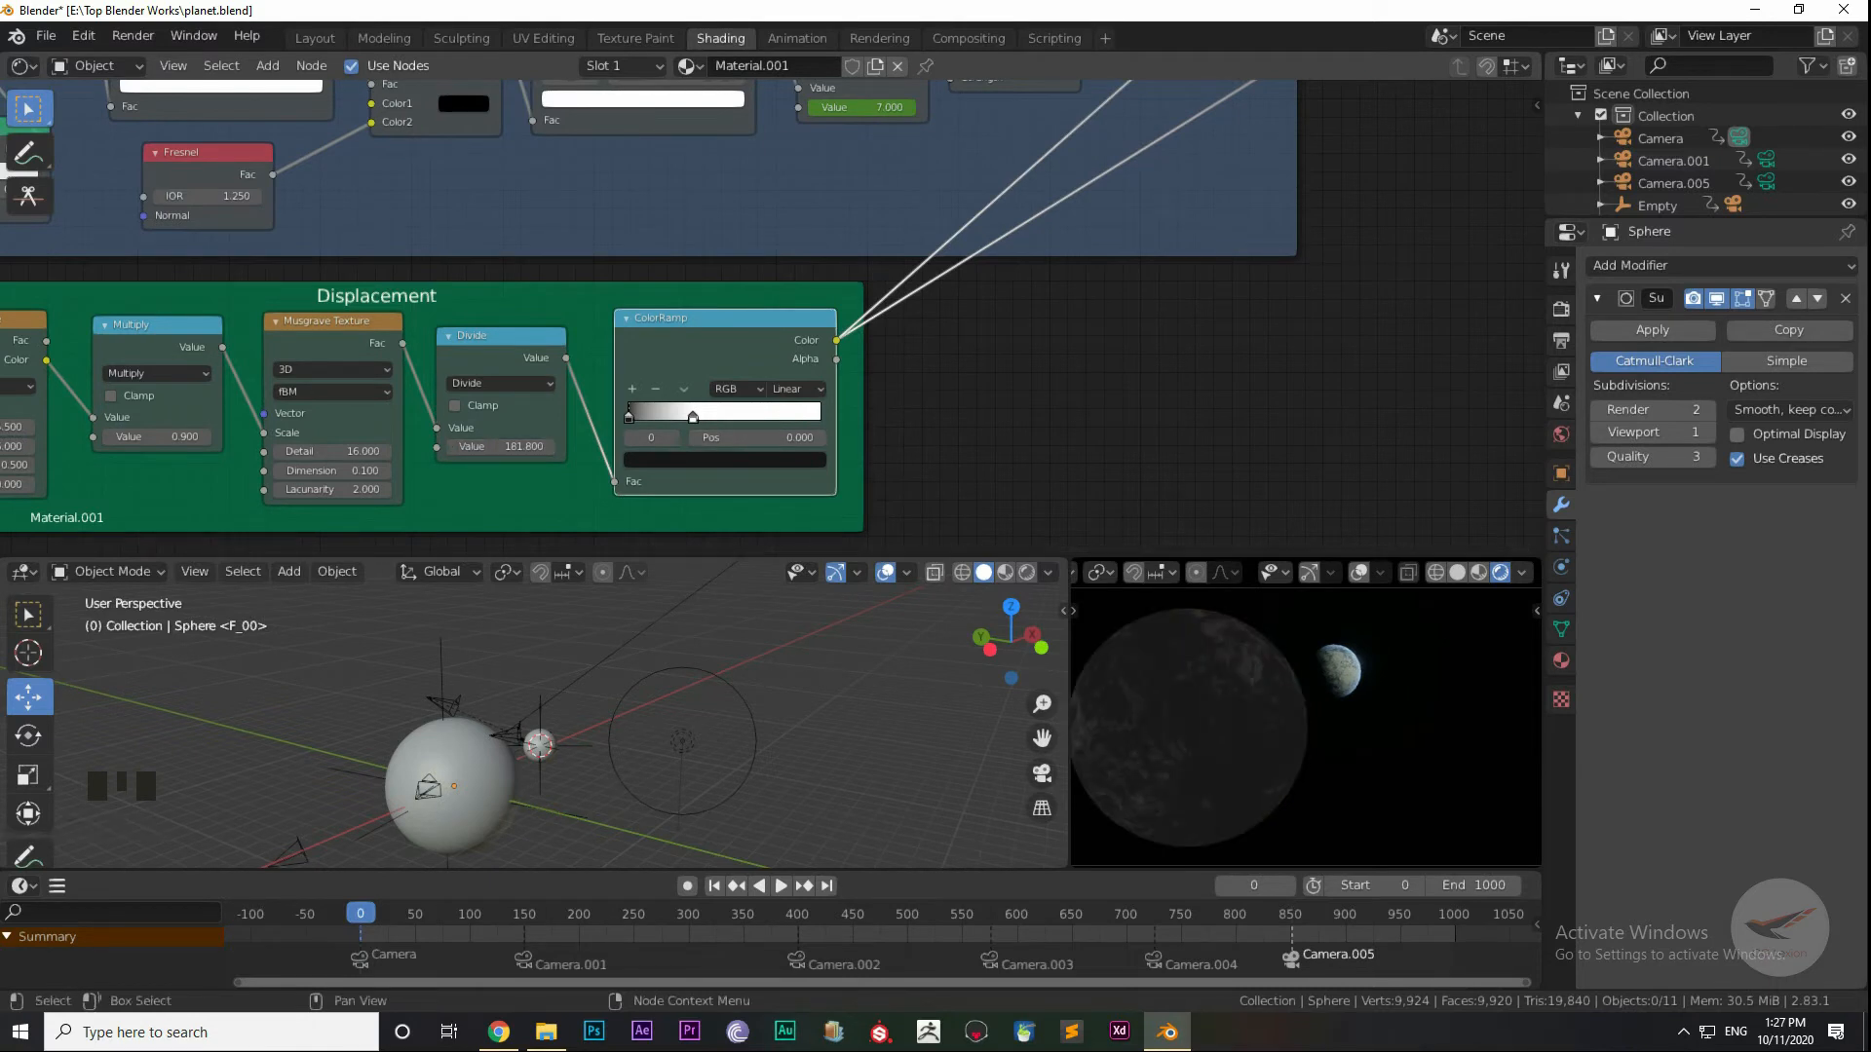
middle_drag(688, 416, 670, 433)
click(670, 434)
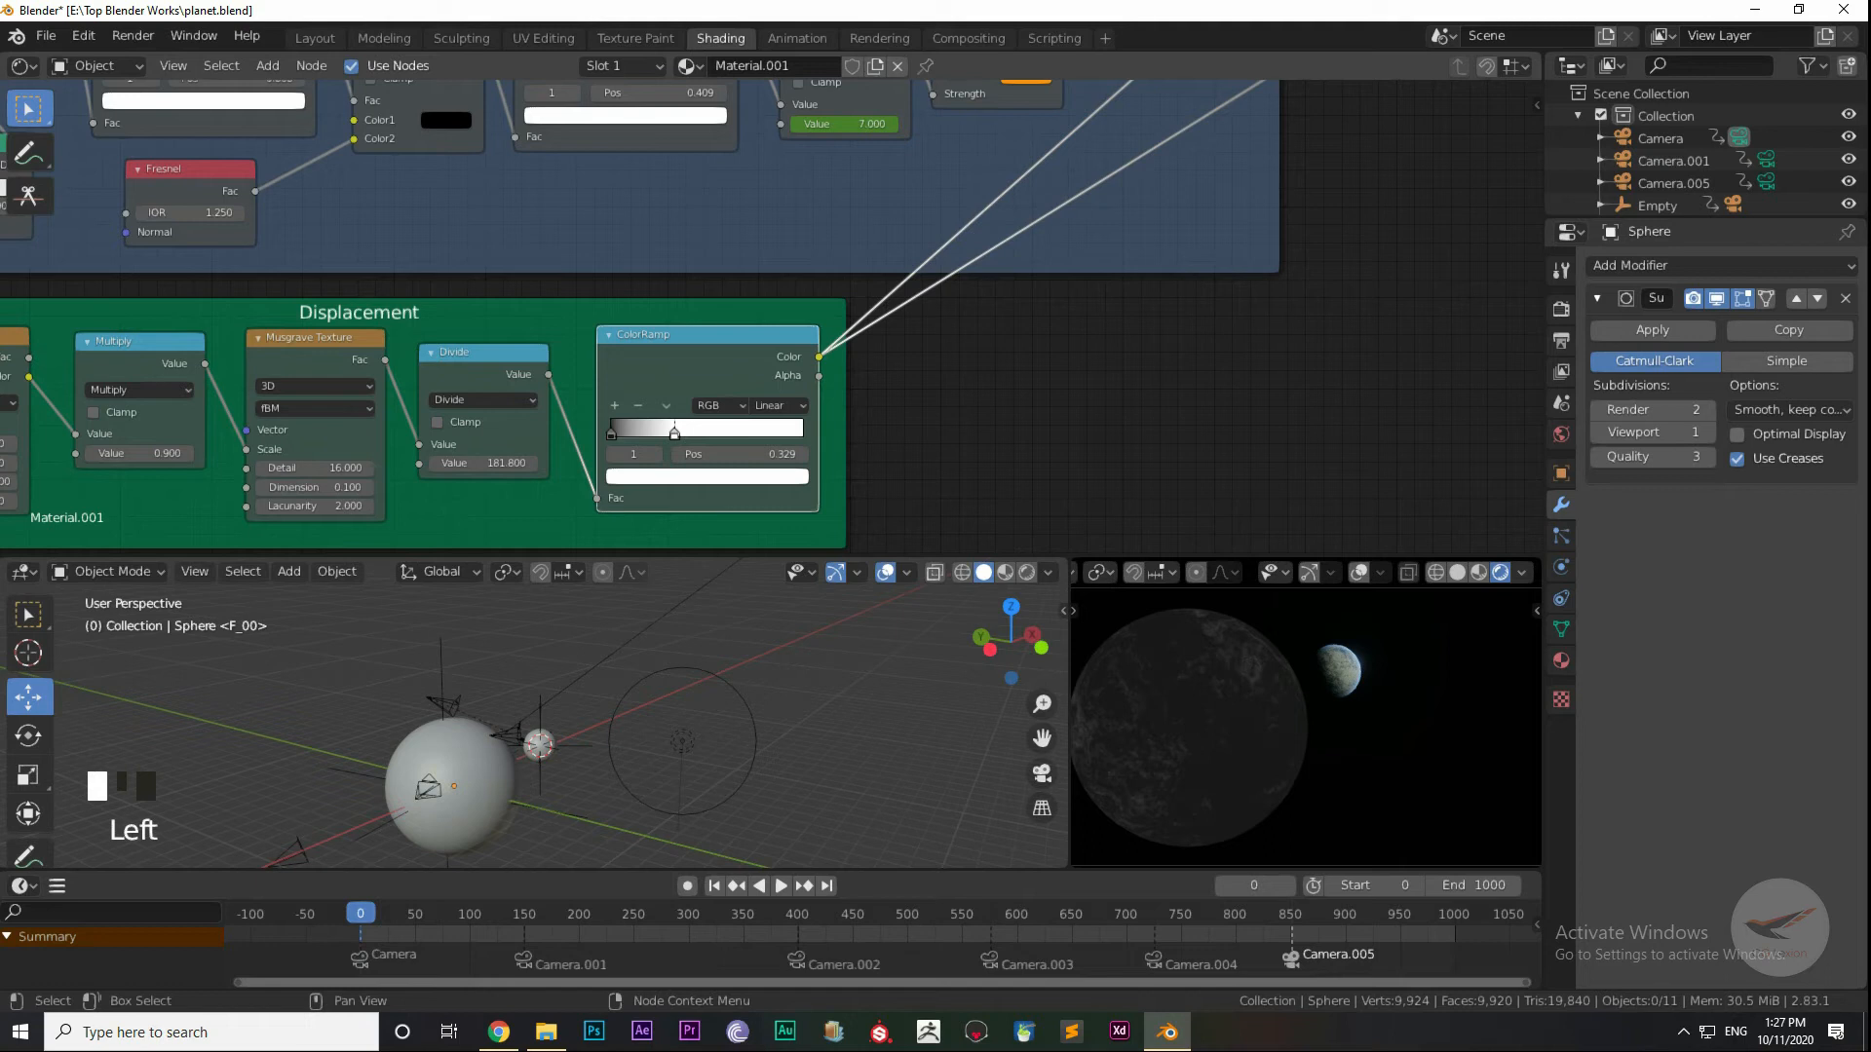
middle_drag(674, 433, 614, 500)
Step: Preview the Glow group's Diffuse BSDF node on the planet
middle_drag(672, 390, 713, 409)
middle_drag(585, 390, 740, 364)
mouse_move(156, 366)
mouse_down()
mouse_move(103, 364)
mouse_move(150, 362)
mouse_up()
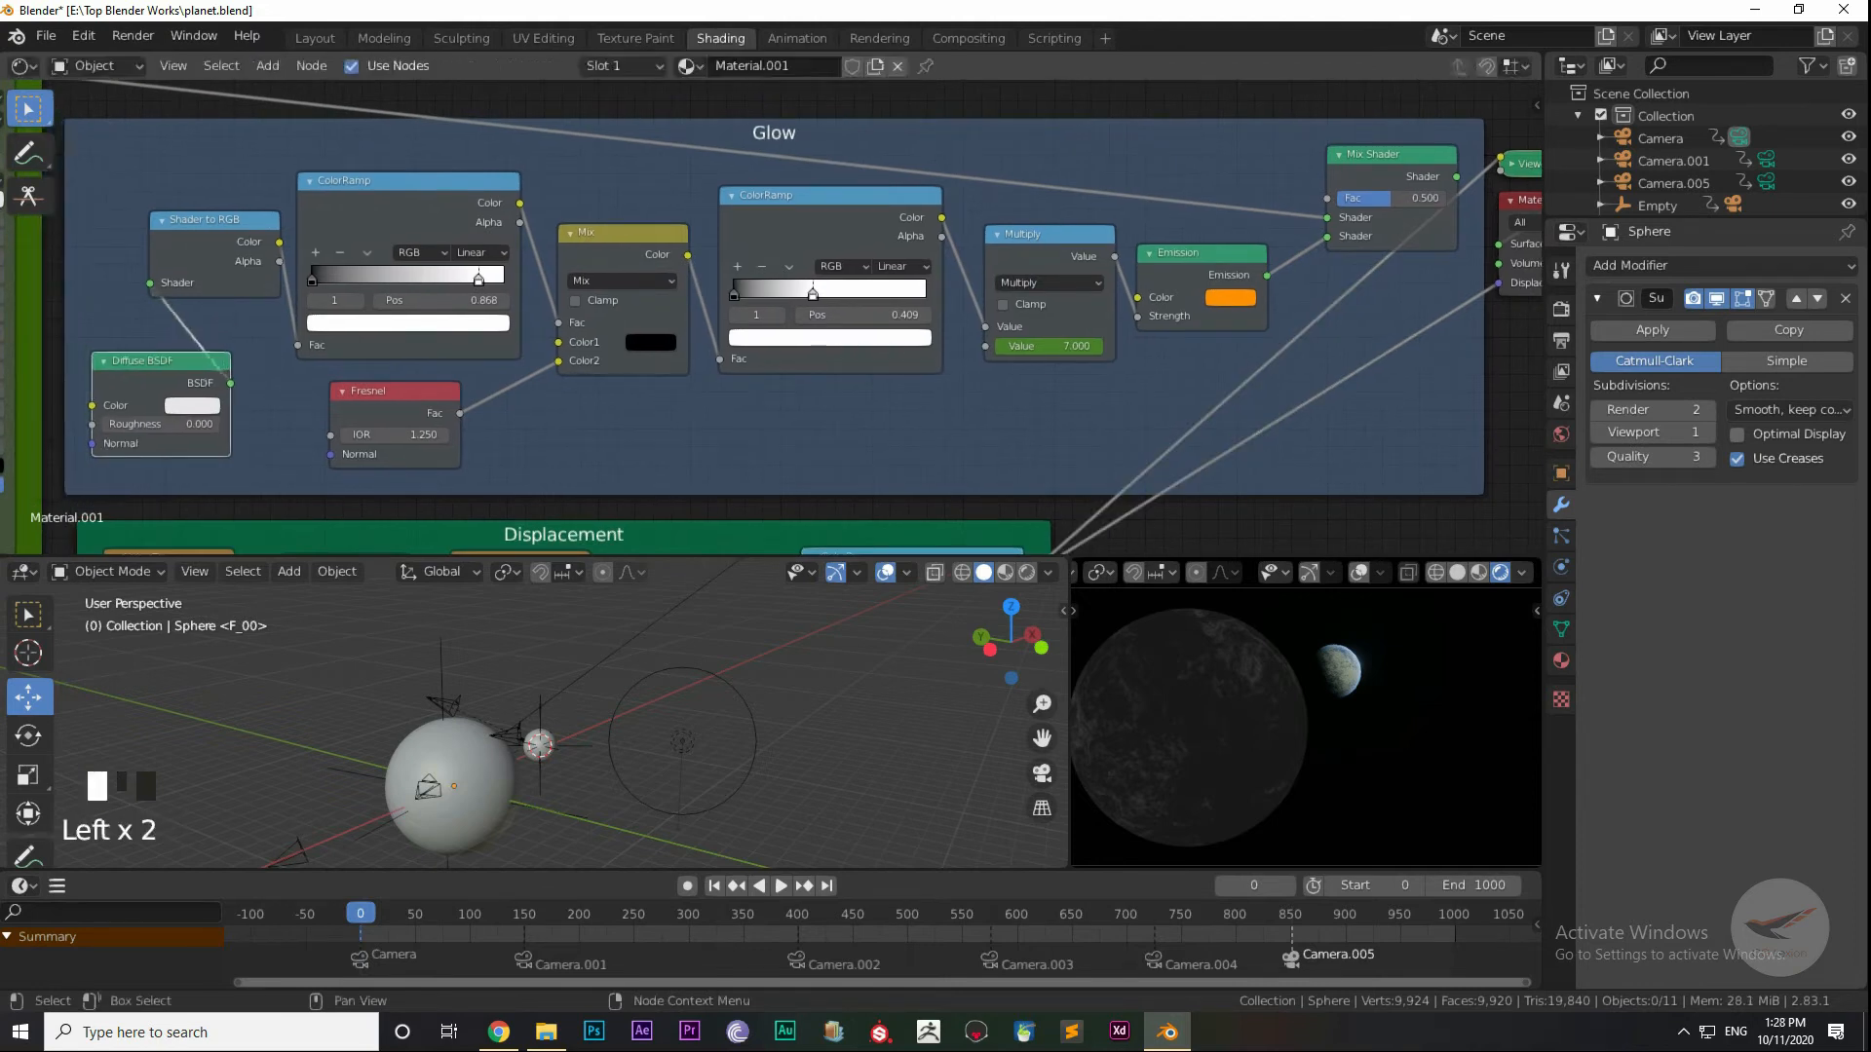
ctrl+shift+click(150, 362)
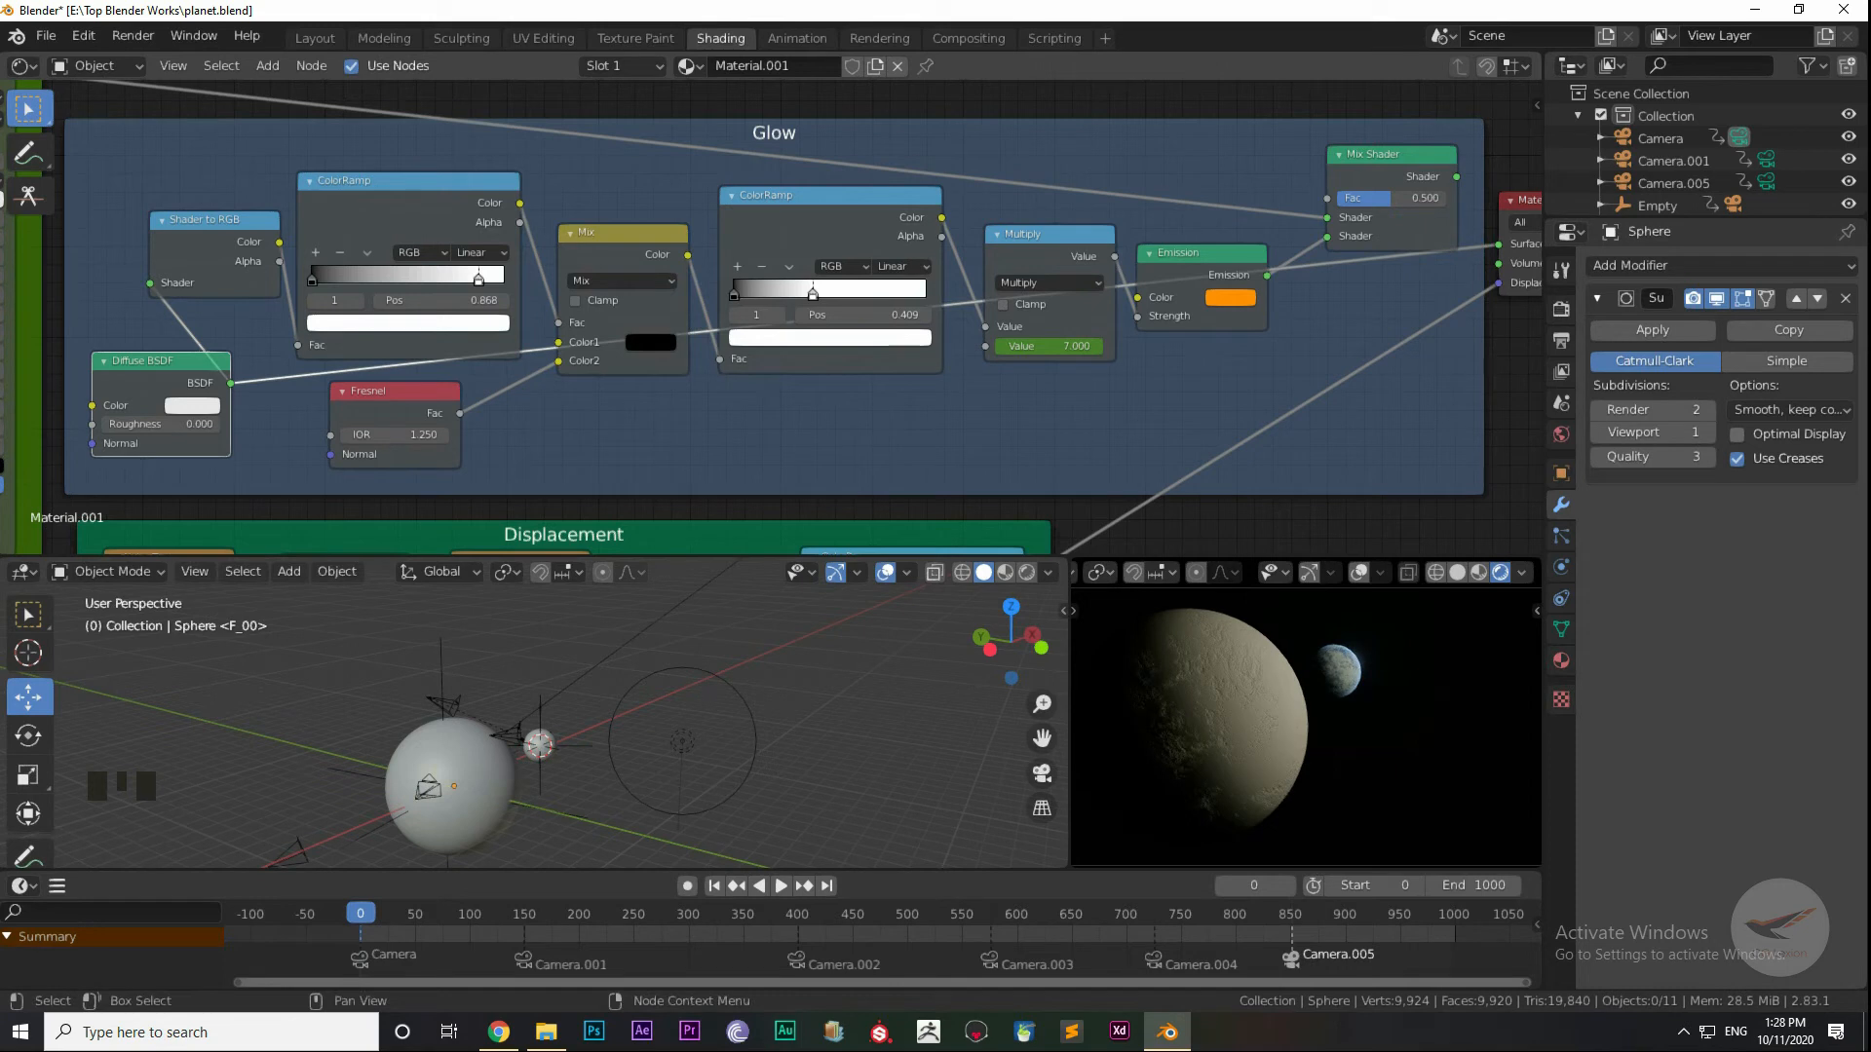
Step: Preview the Glow group's Shader to RGB, first ColorRamp and Fresnel nodes in turn on the planet
ctrl+shift+click(214, 258)
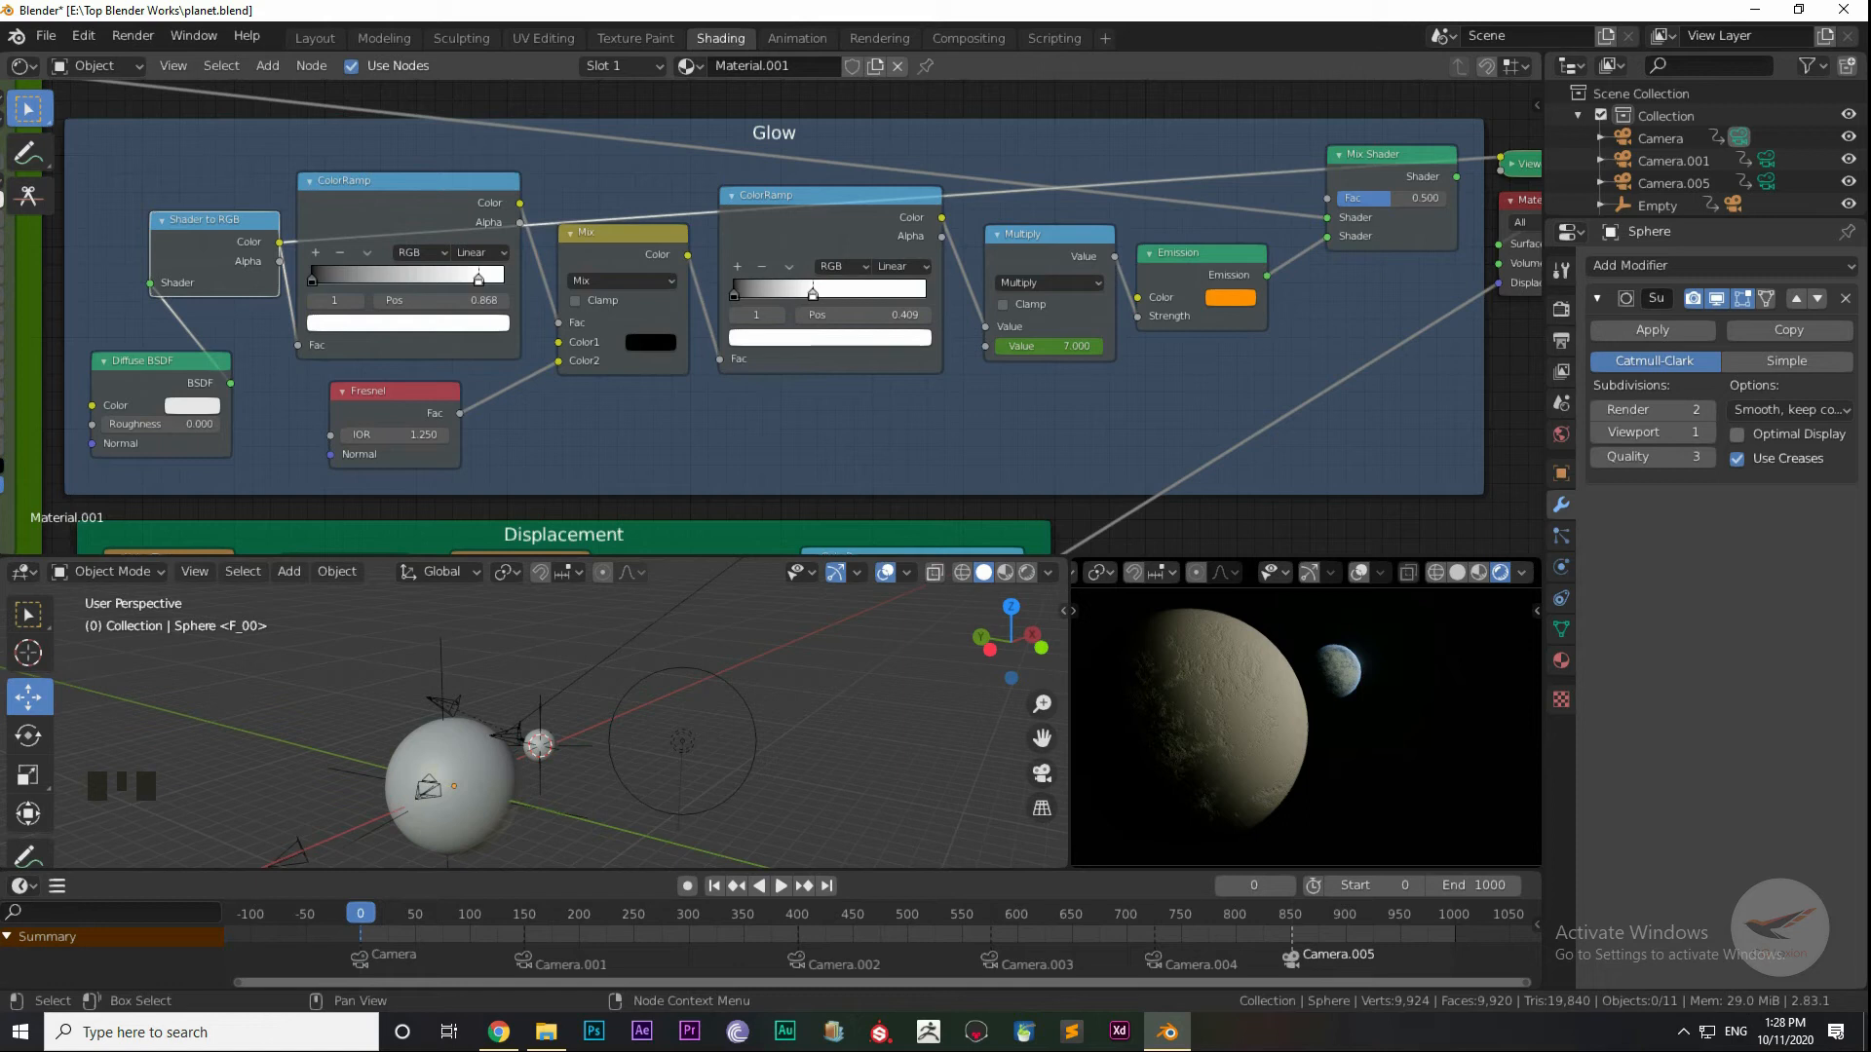
ctrl+shift+click(409, 234)
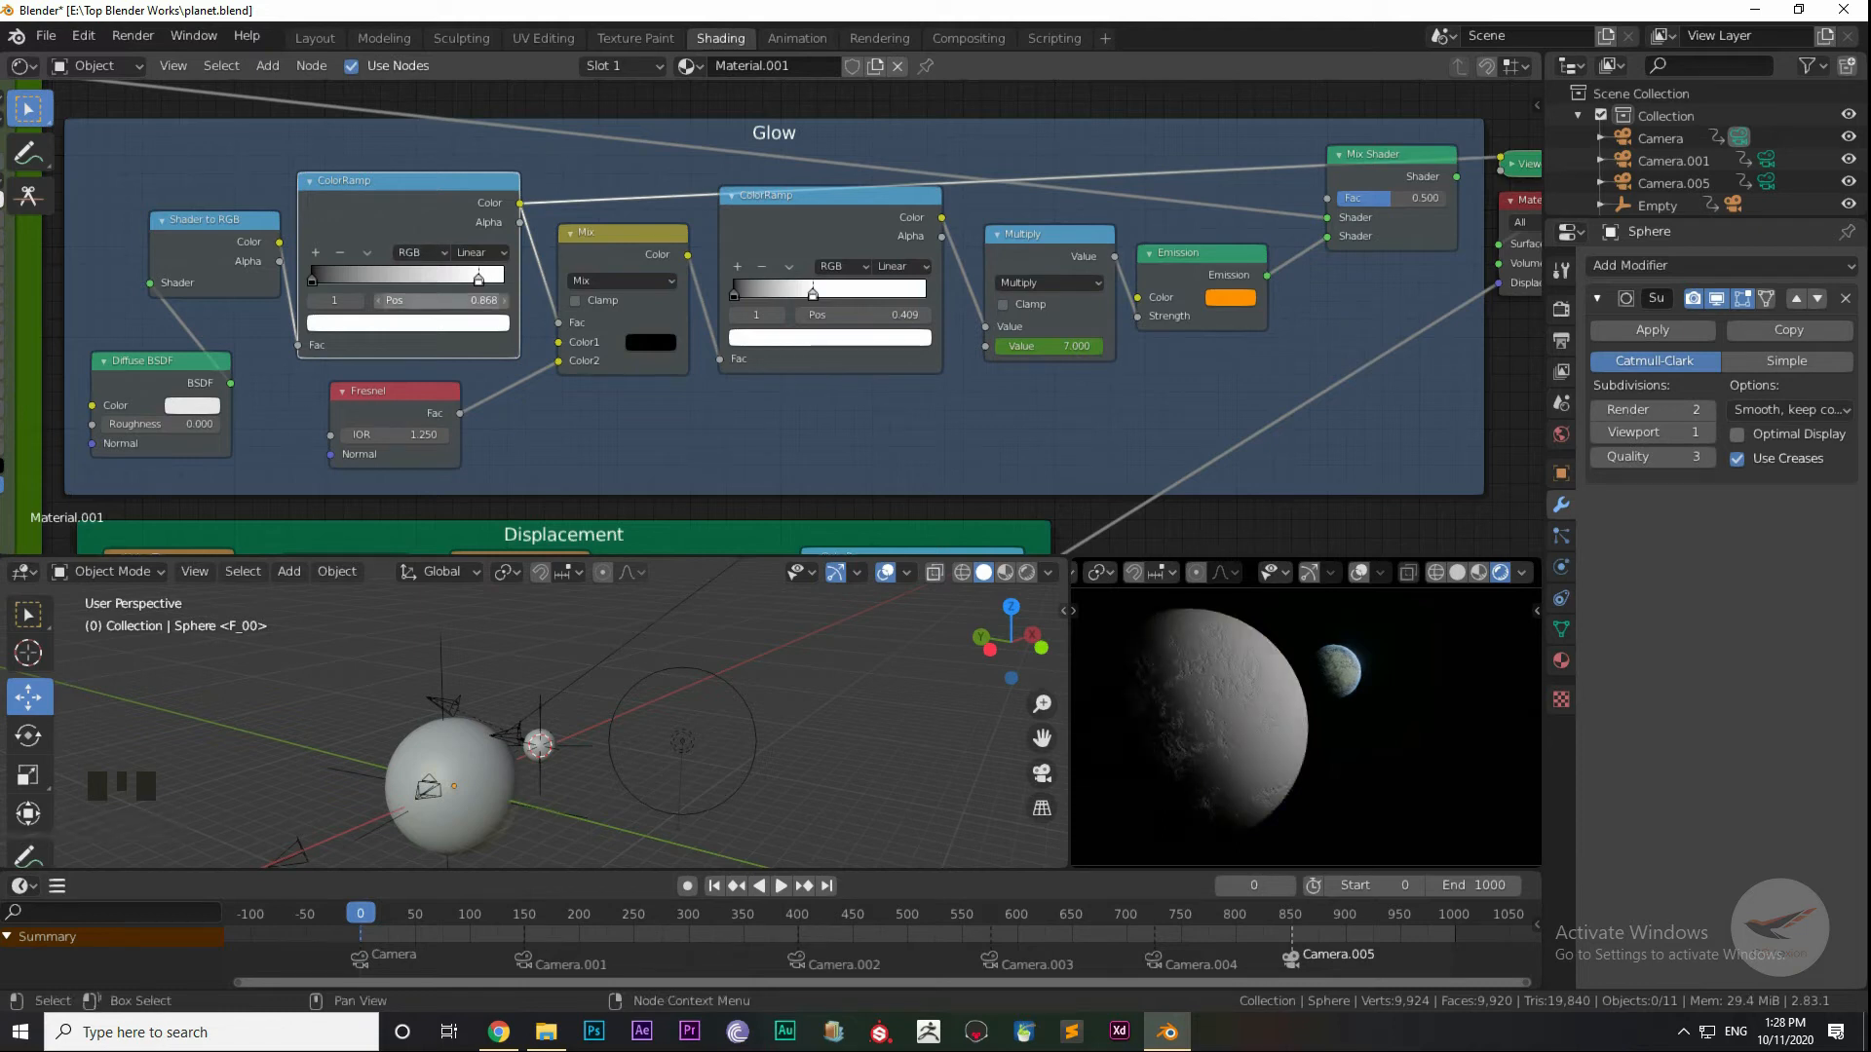
ctrl+drag(459, 413, 719, 358)
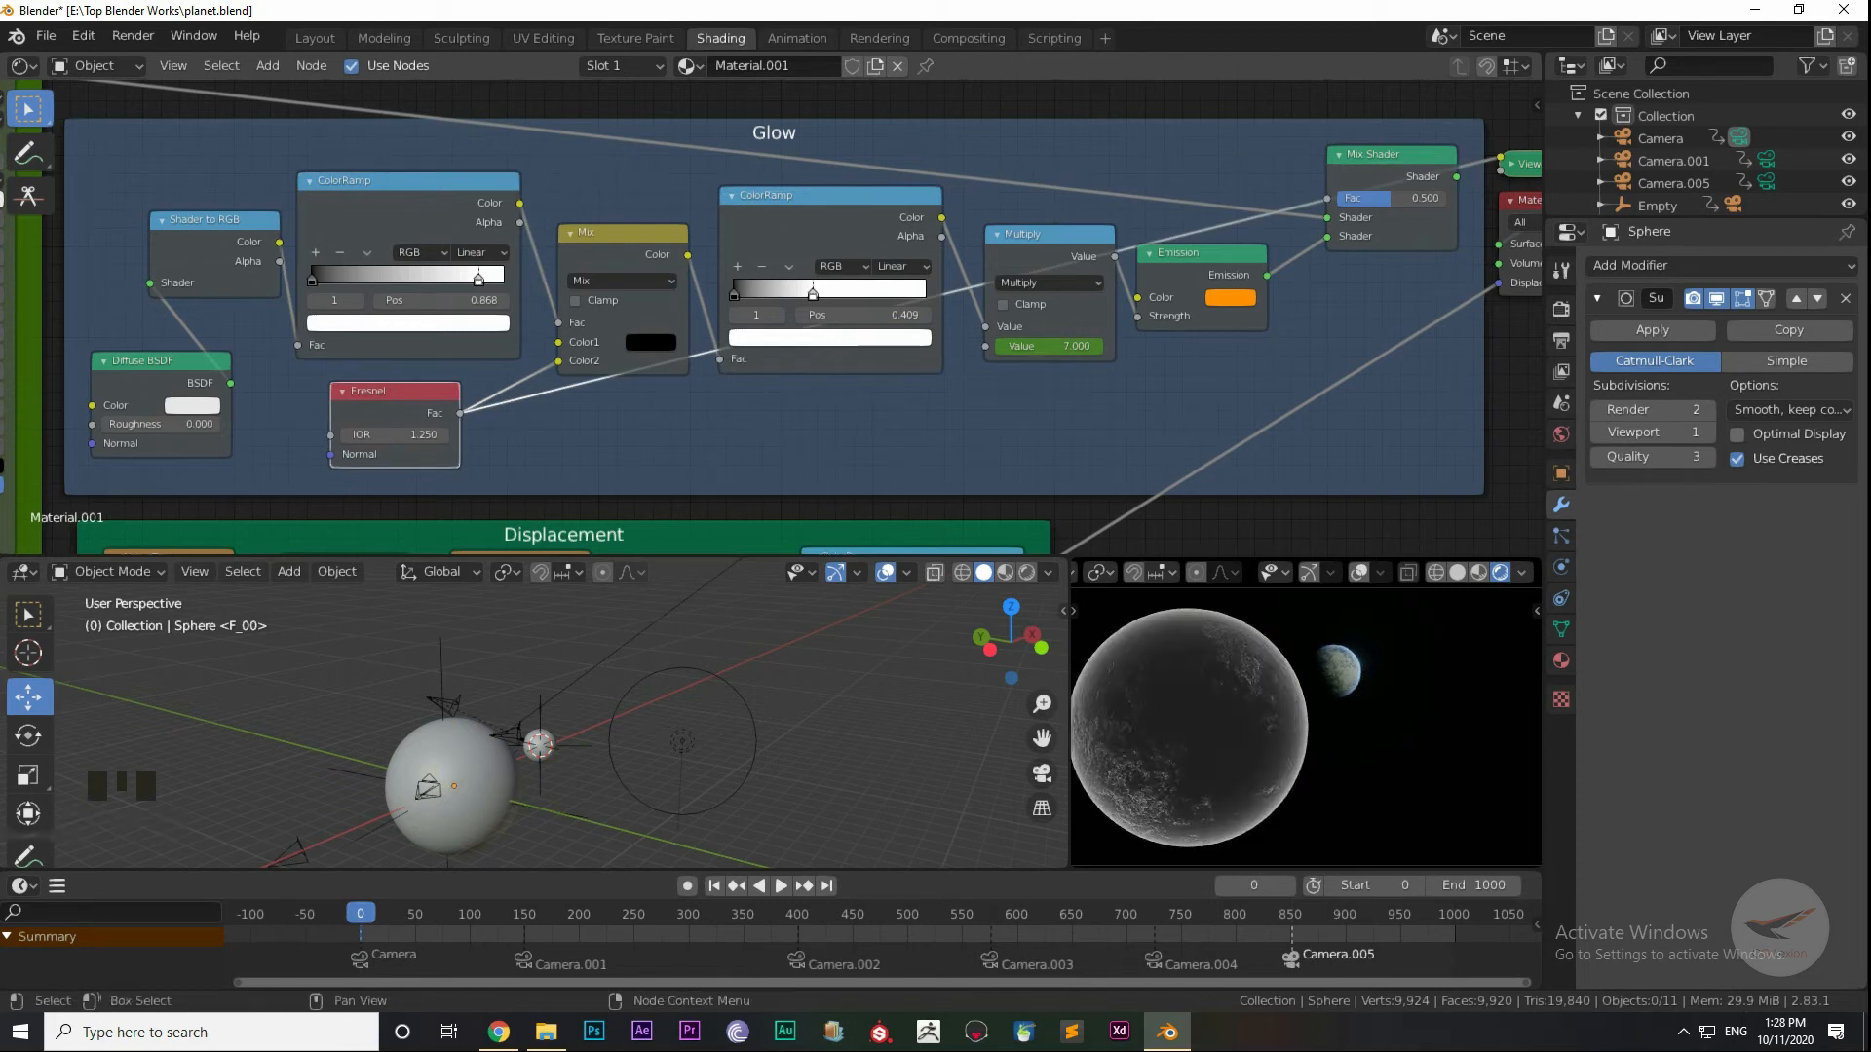
middle_drag(877, 438, 791, 454)
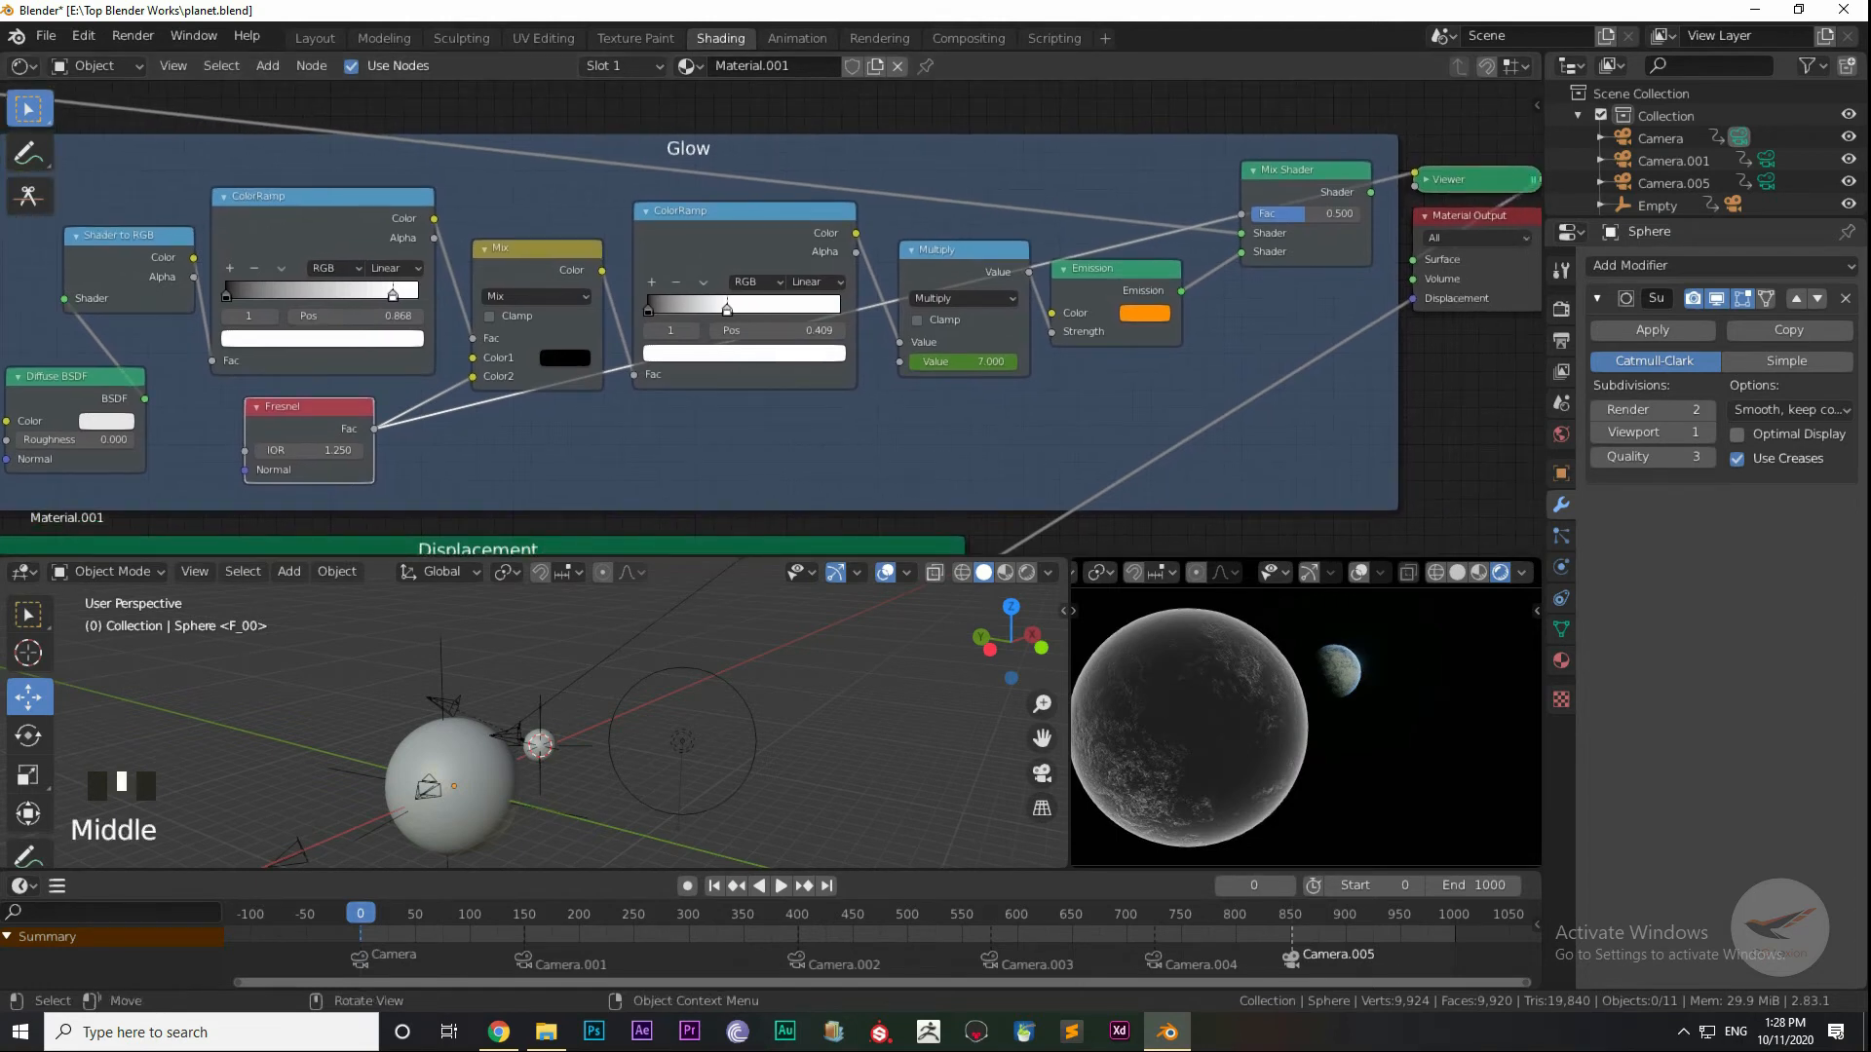
Step: Preview the Glow group's Mix and Multiply nodes in turn on the planet
ctrl+shift+click(536, 322)
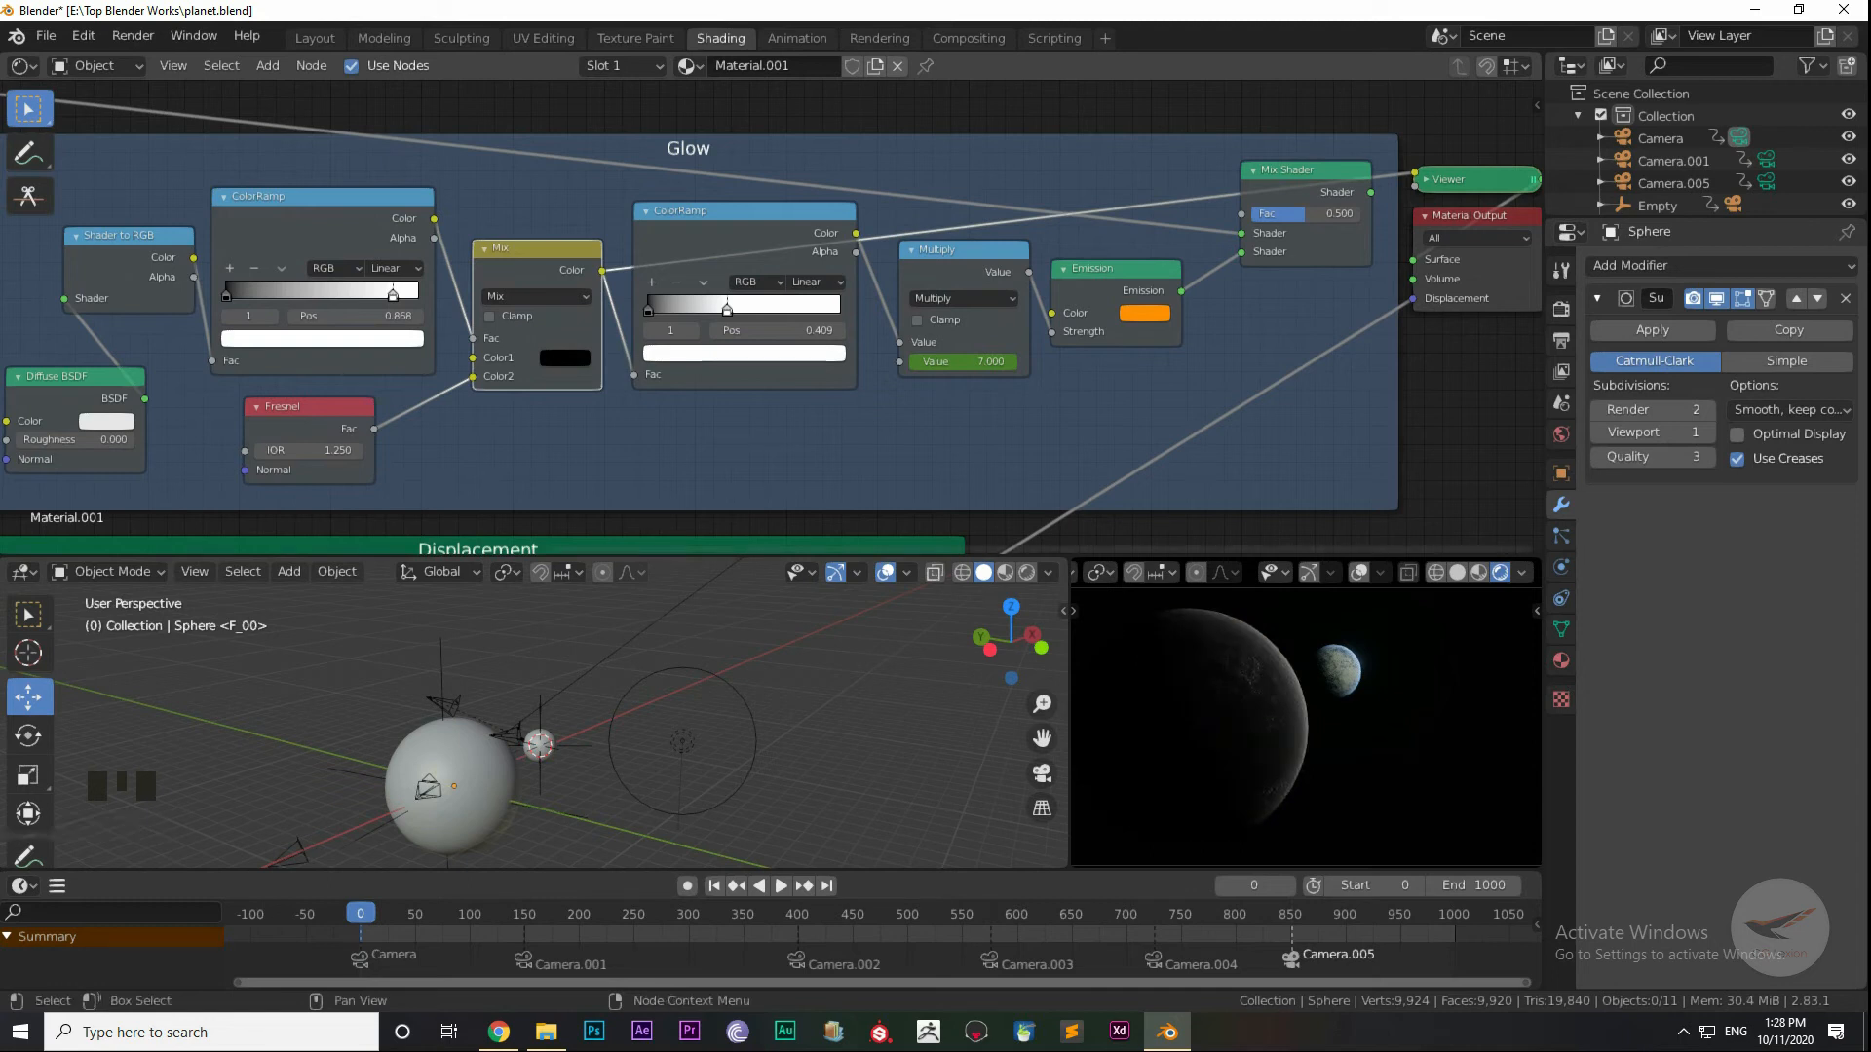
middle_drag(779, 389, 686, 394)
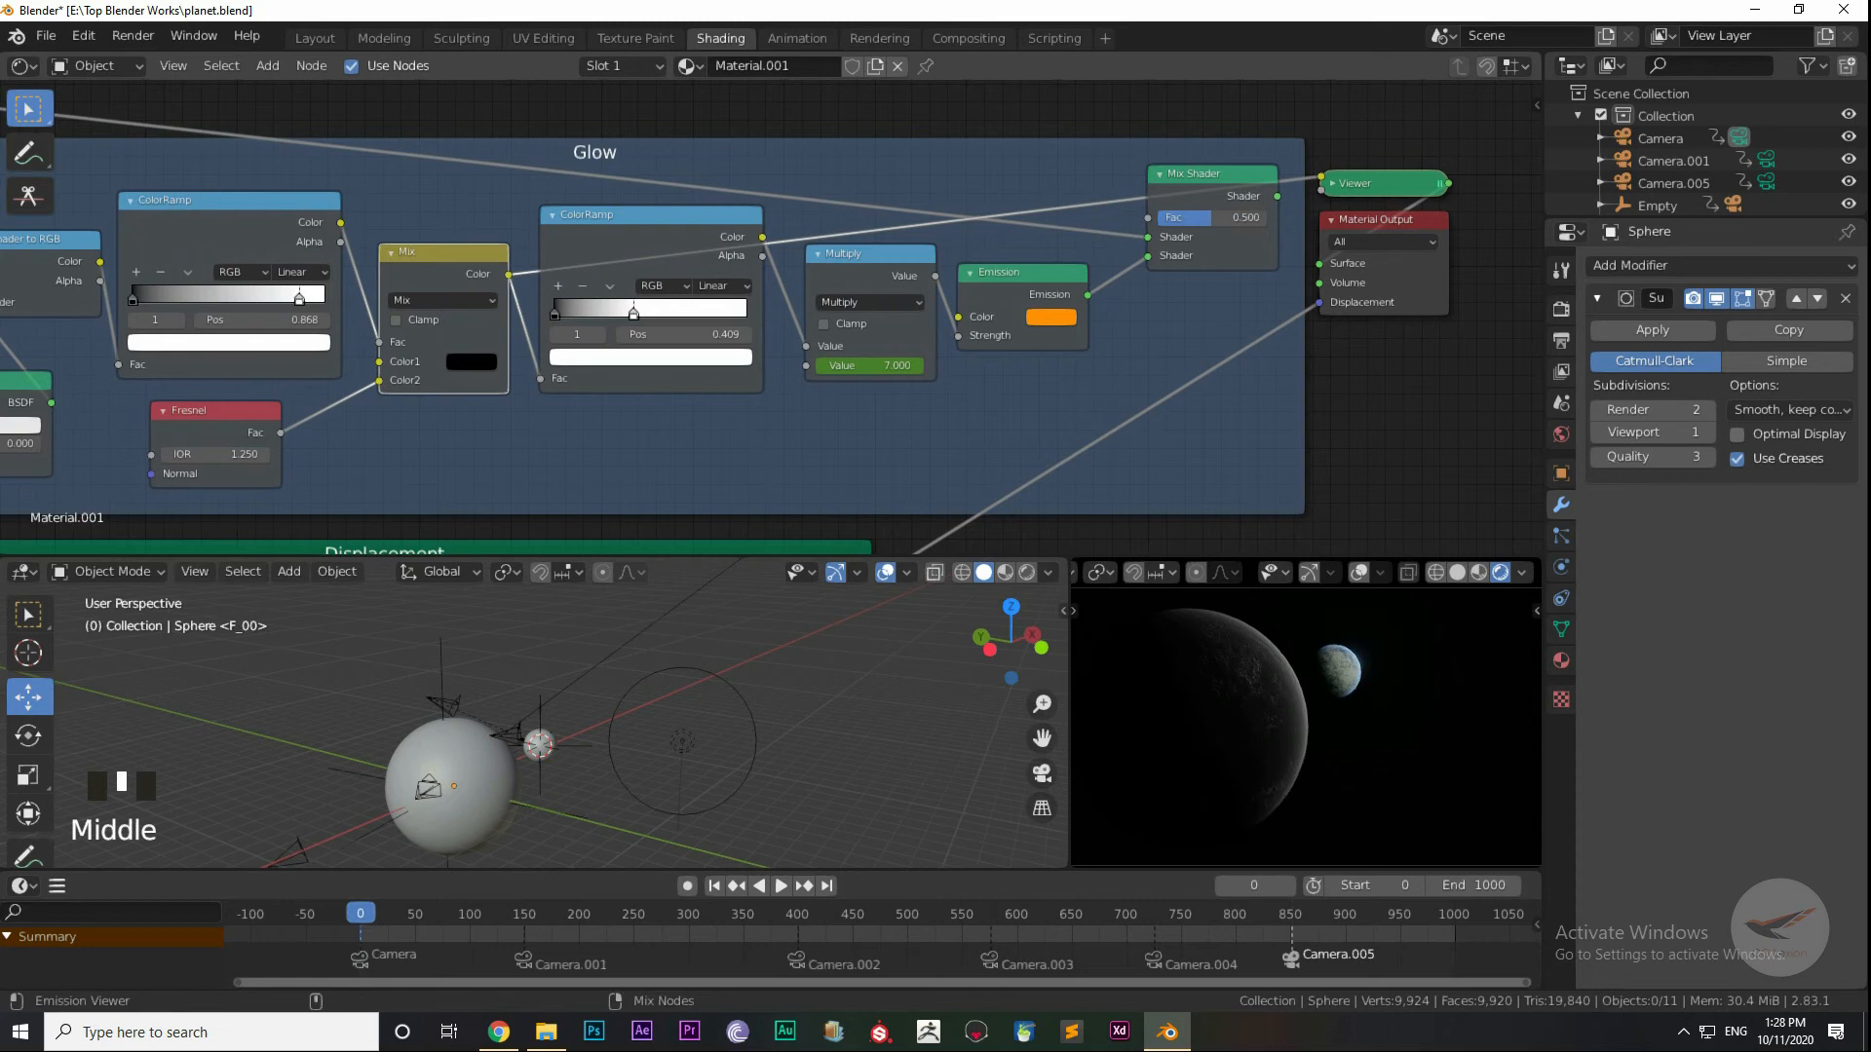
ctrl+shift+click(870, 332)
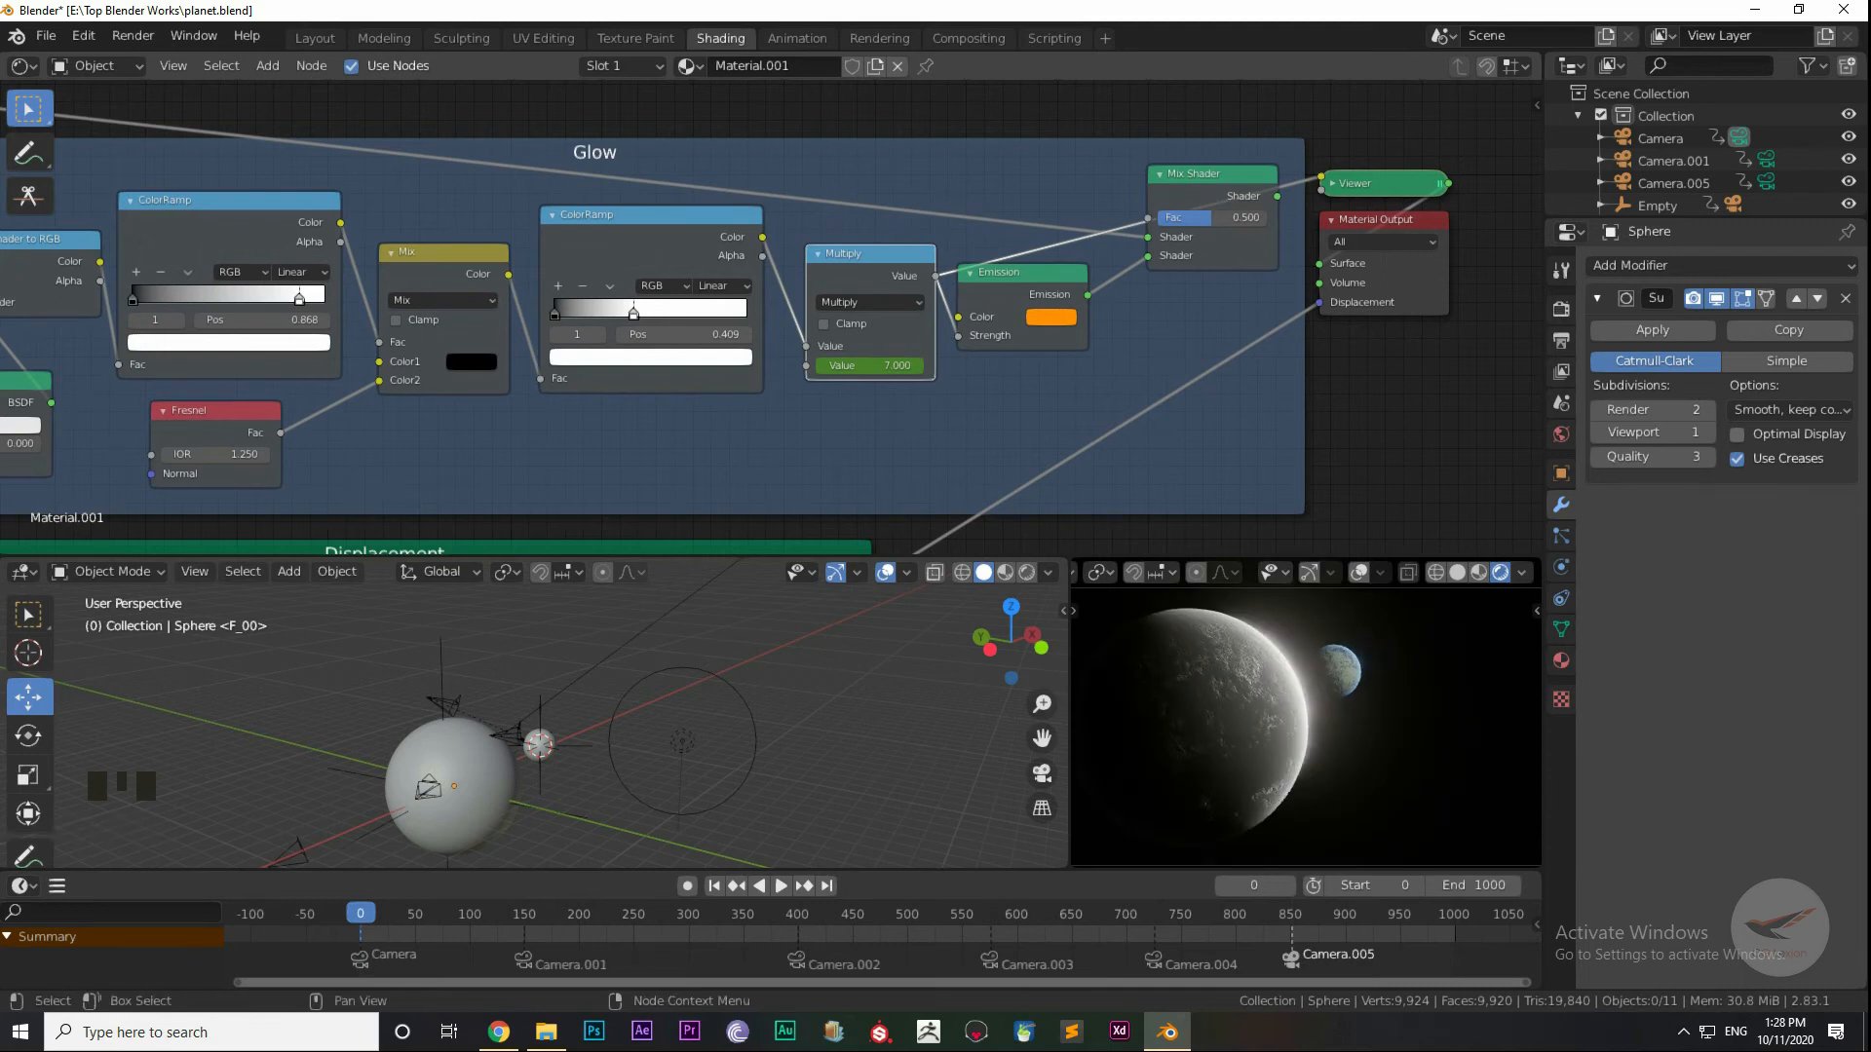
middle_drag(682, 341, 533, 361)
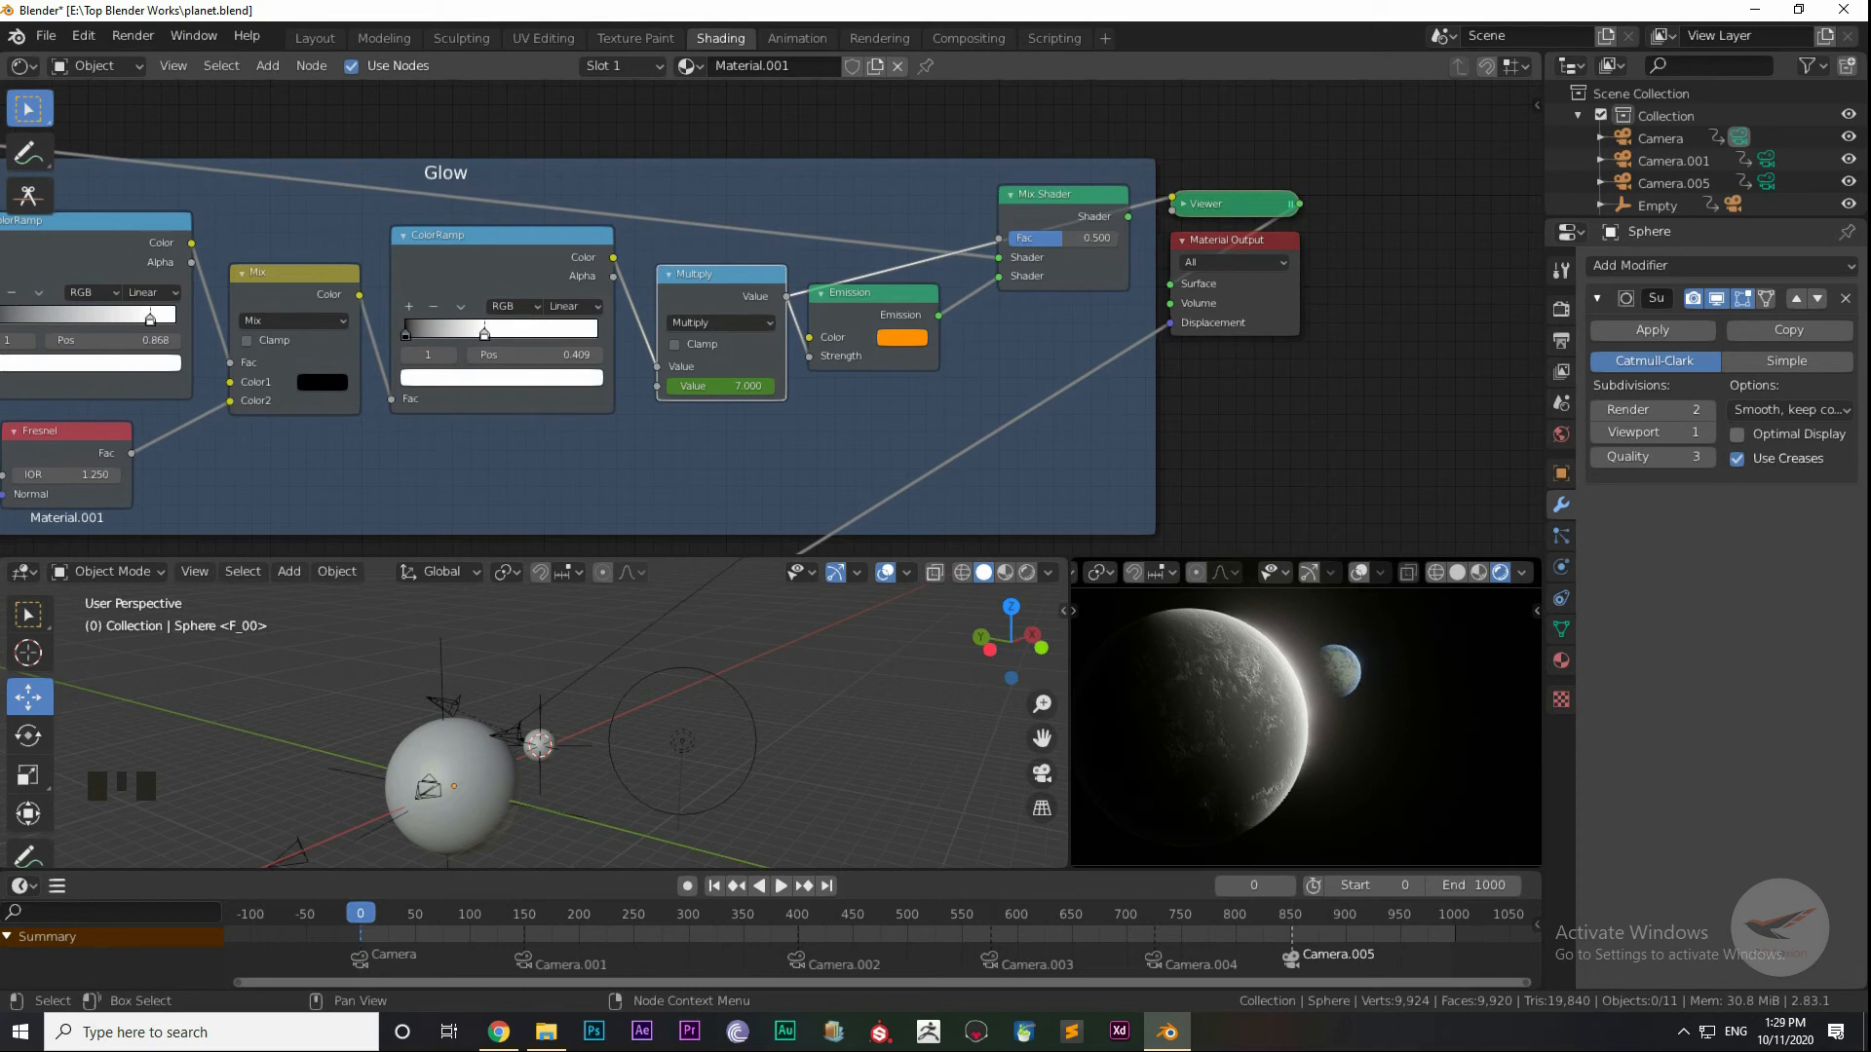
Step: Preview the Glow group's orange Emission node on the planet
ctrl+shift+click(872, 322)
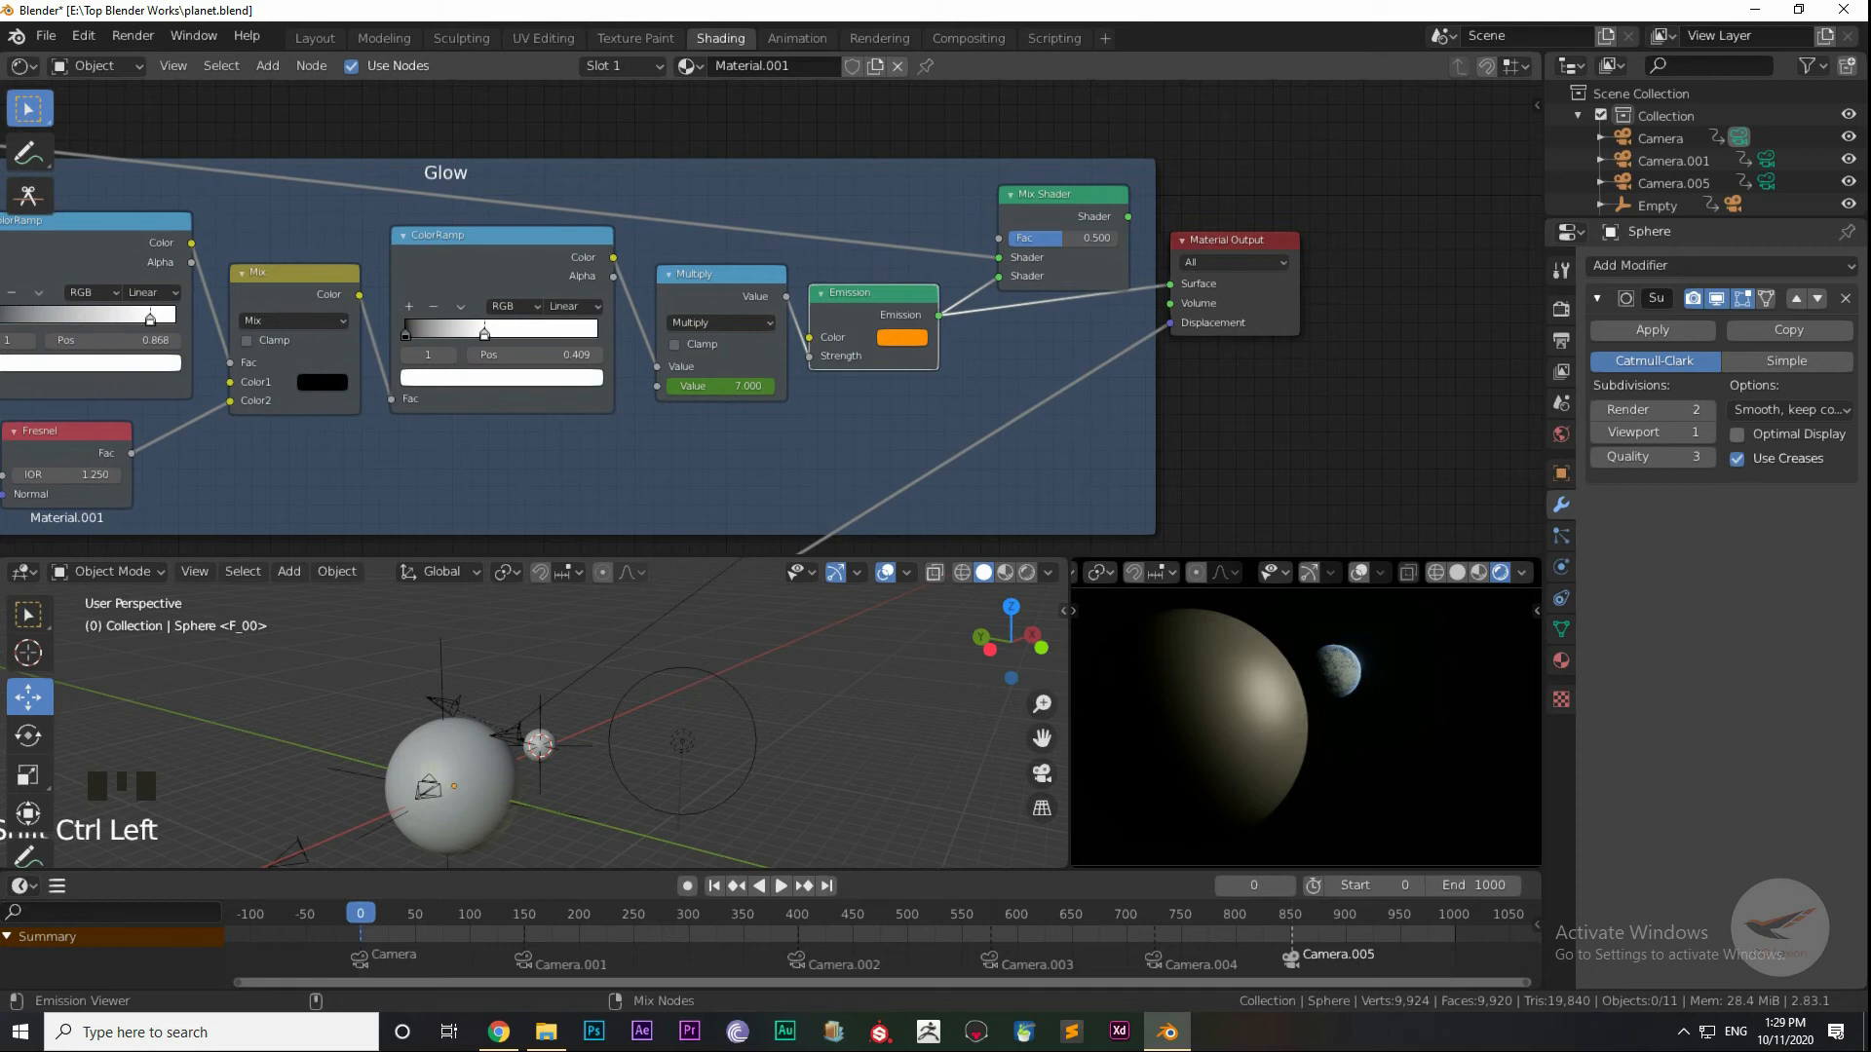
middle_drag(682, 390, 508, 416)
middle_drag(583, 300, 688, 310)
scroll(774, 326, down, 7)
click(335, 255)
click(1054, 302)
scroll(827, 308, up, 4)
scroll(767, 321, up, 3)
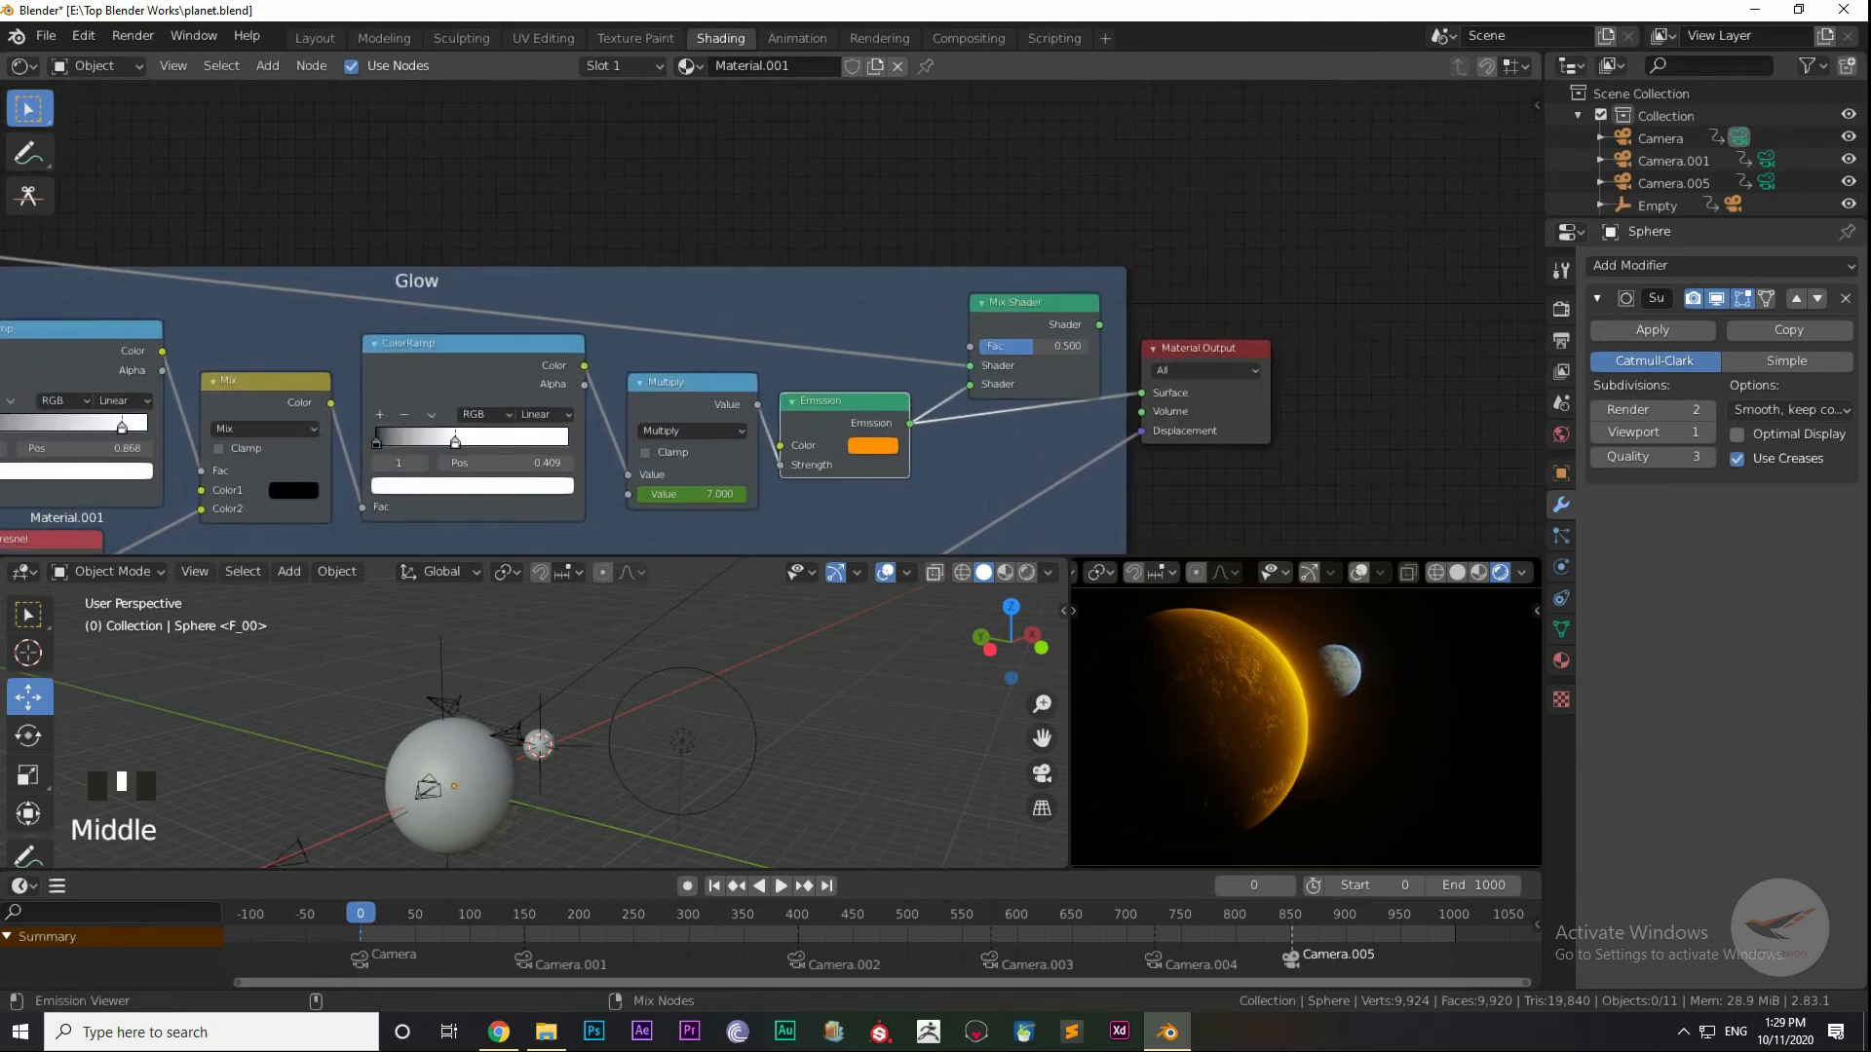
Step: Connect the Glow group's Mix Shader to the Material Output surface to restore the complete planet material
ctrl+shift+click(1034, 324)
scroll(565, 410, down, 4)
middle_drag(565, 410, 1014, 336)
middle_drag(829, 351, 1329, 318)
scroll(863, 335, up, 3)
scroll(664, 358, up, 2)
middle_drag(1052, 325, 854, 306)
middle_drag(984, 302, 749, 316)
middle_drag(877, 312, 731, 312)
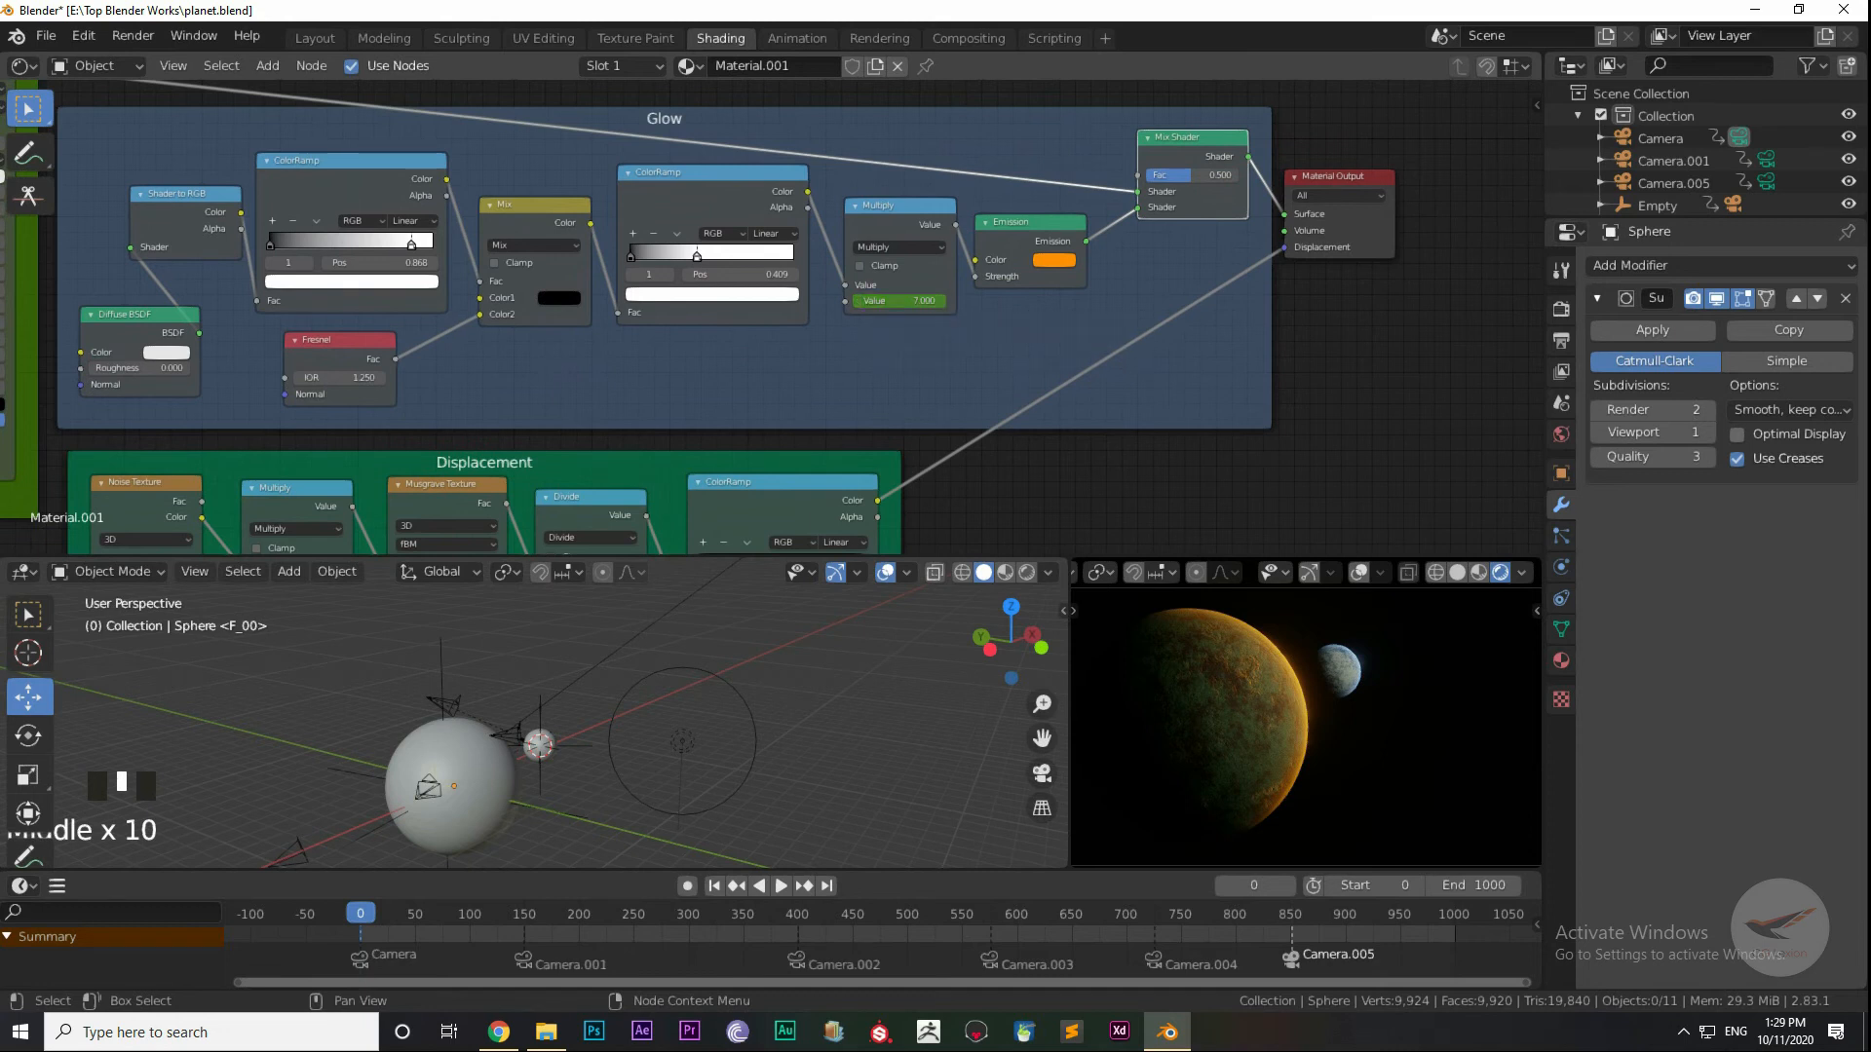
Step: Show the scene's render settings, render the current frame as an image and minimize the render window
click(1561, 309)
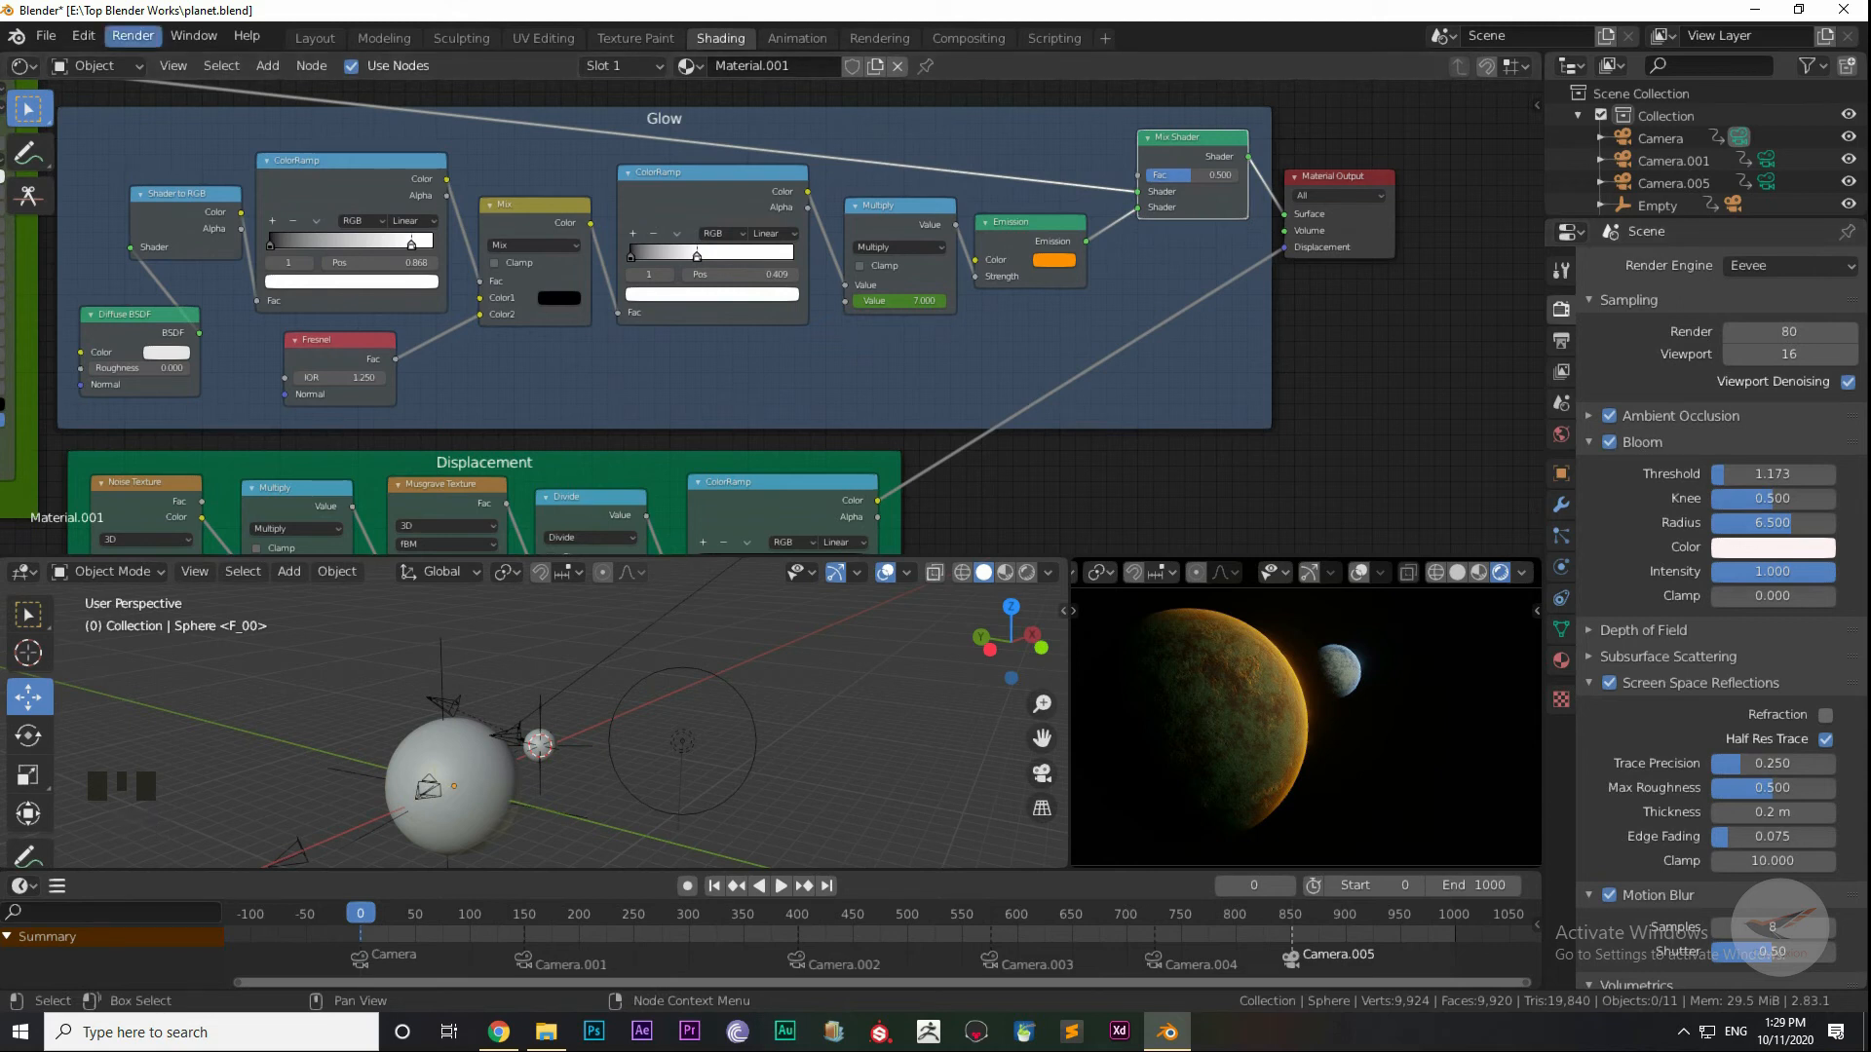
click(132, 36)
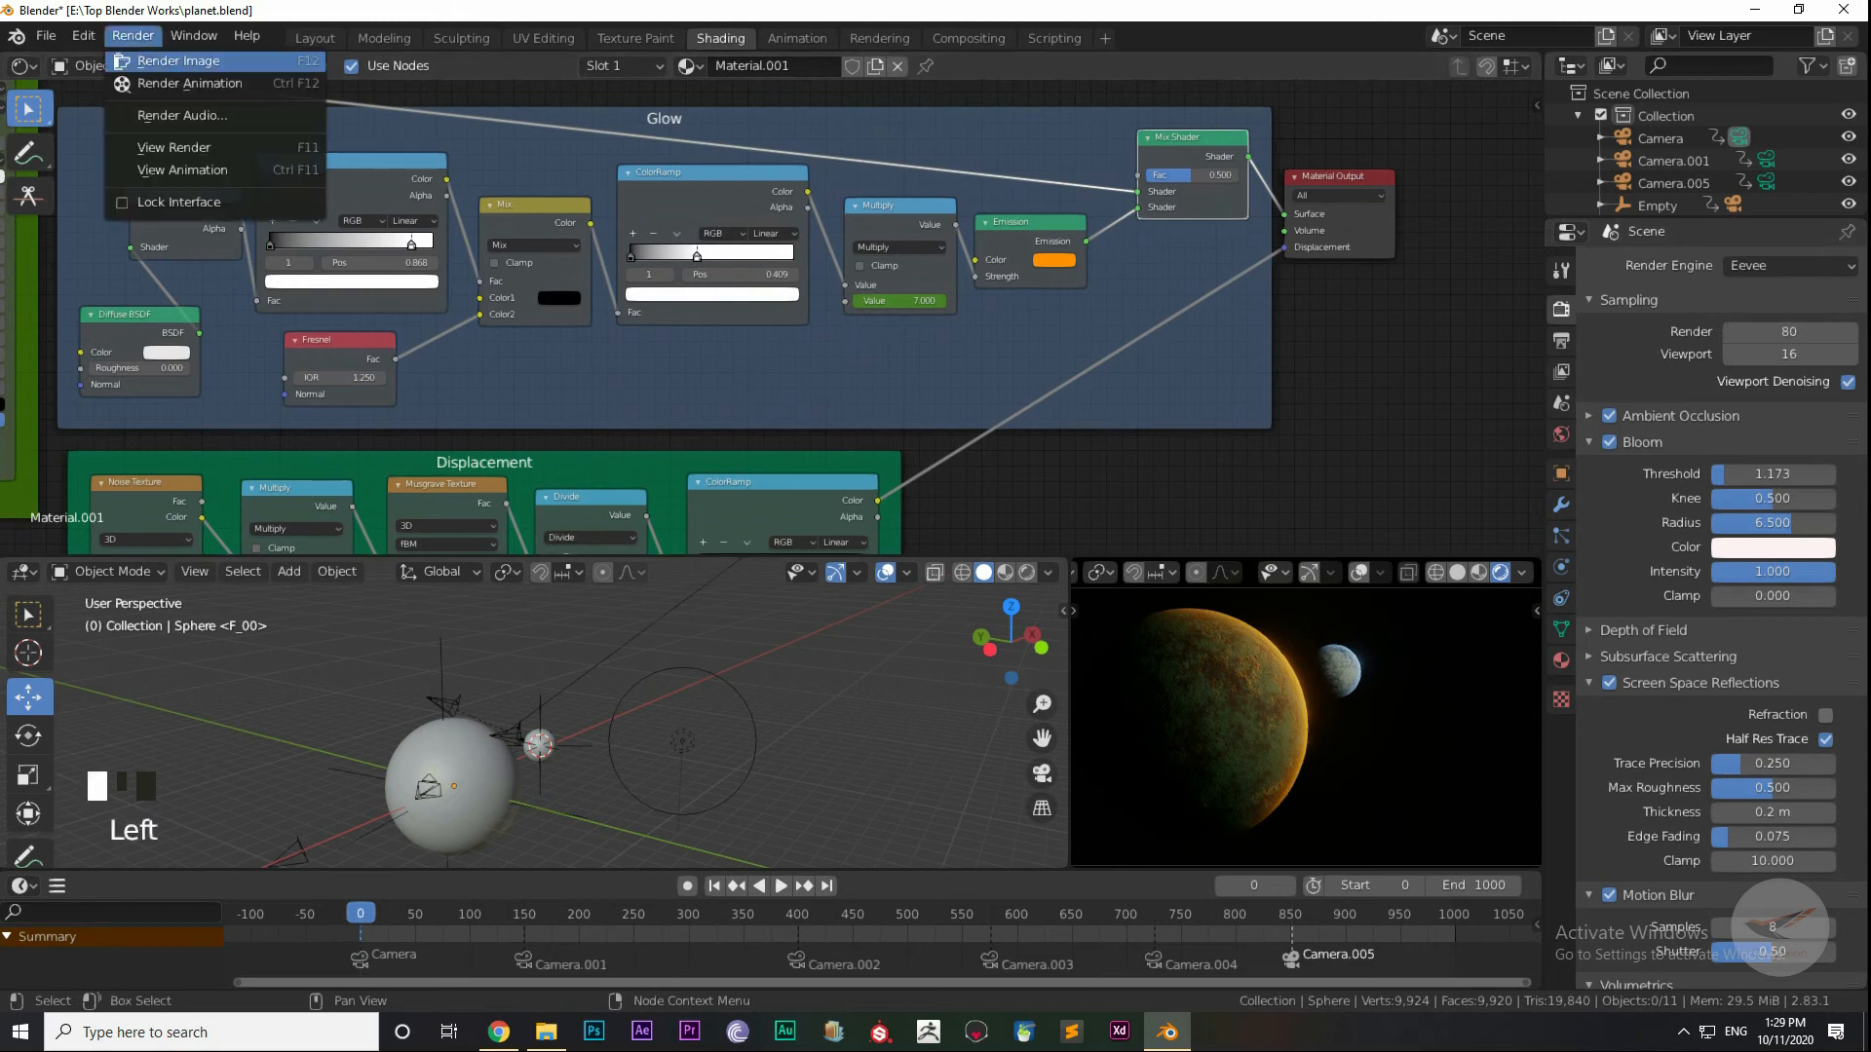
click(161, 59)
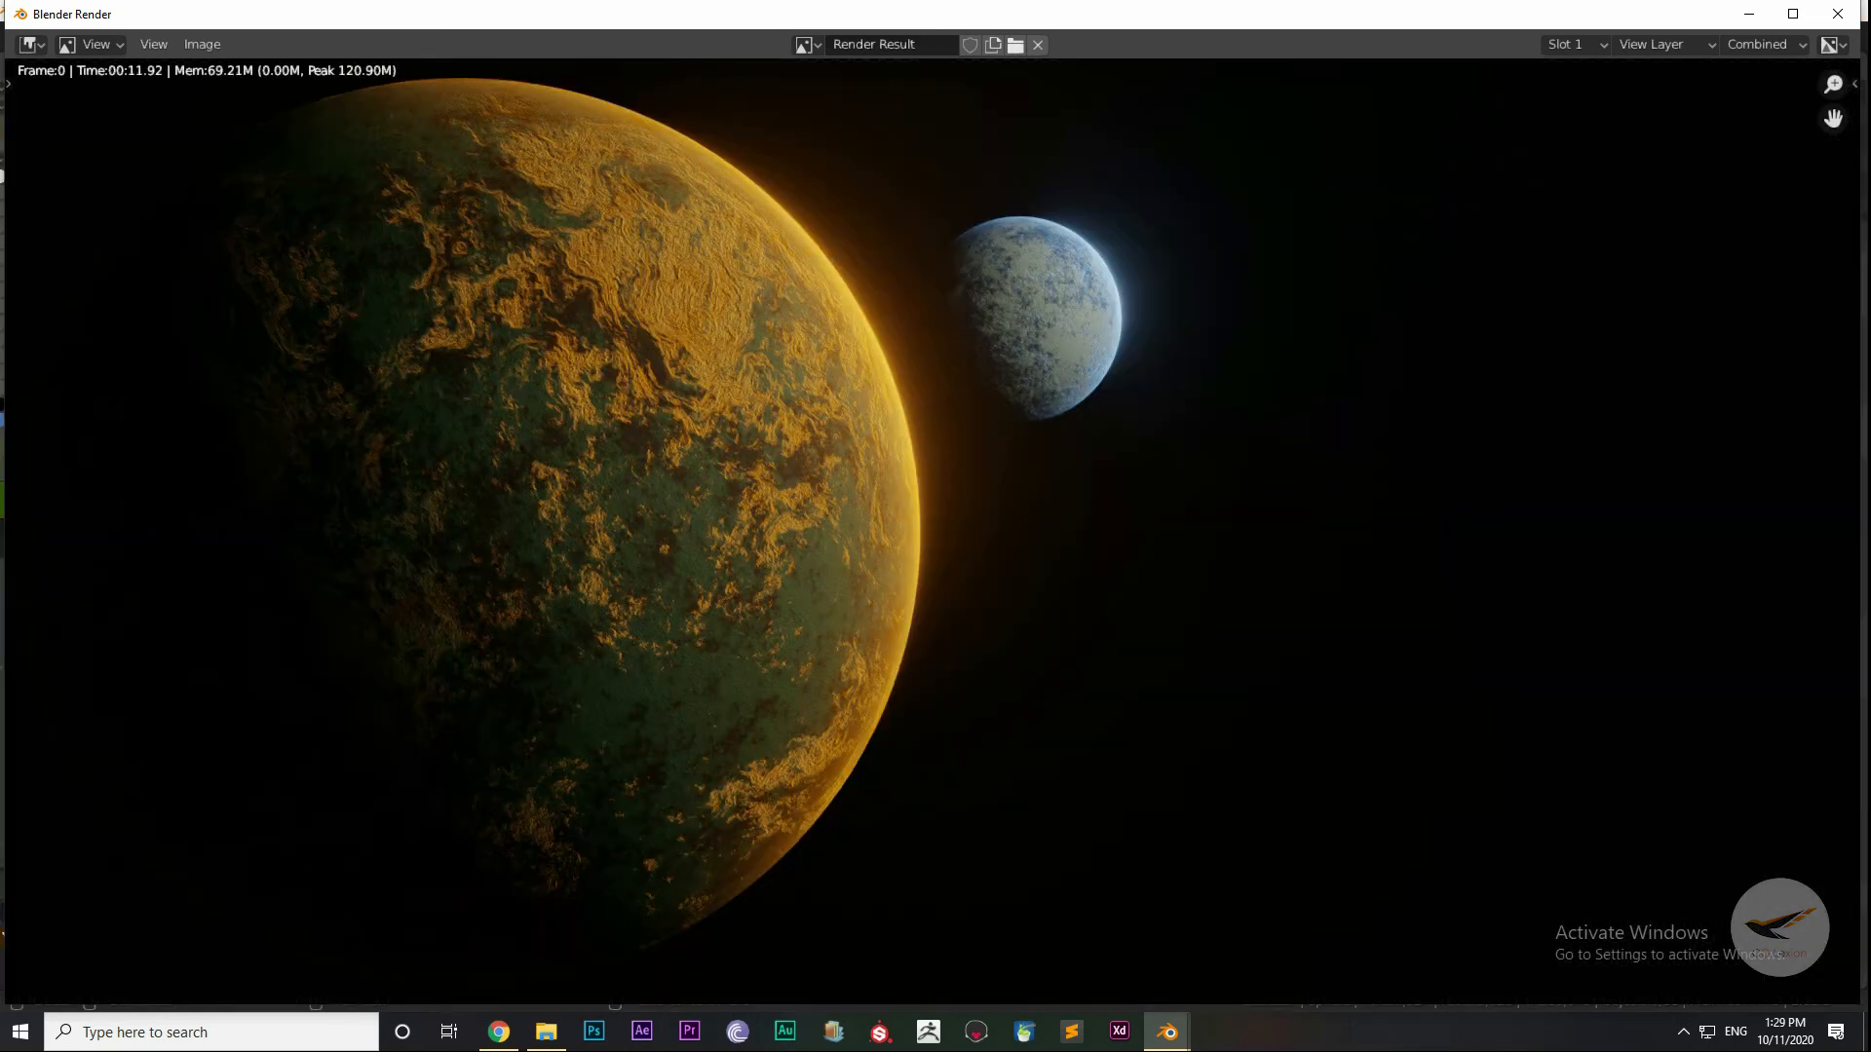
click(1750, 14)
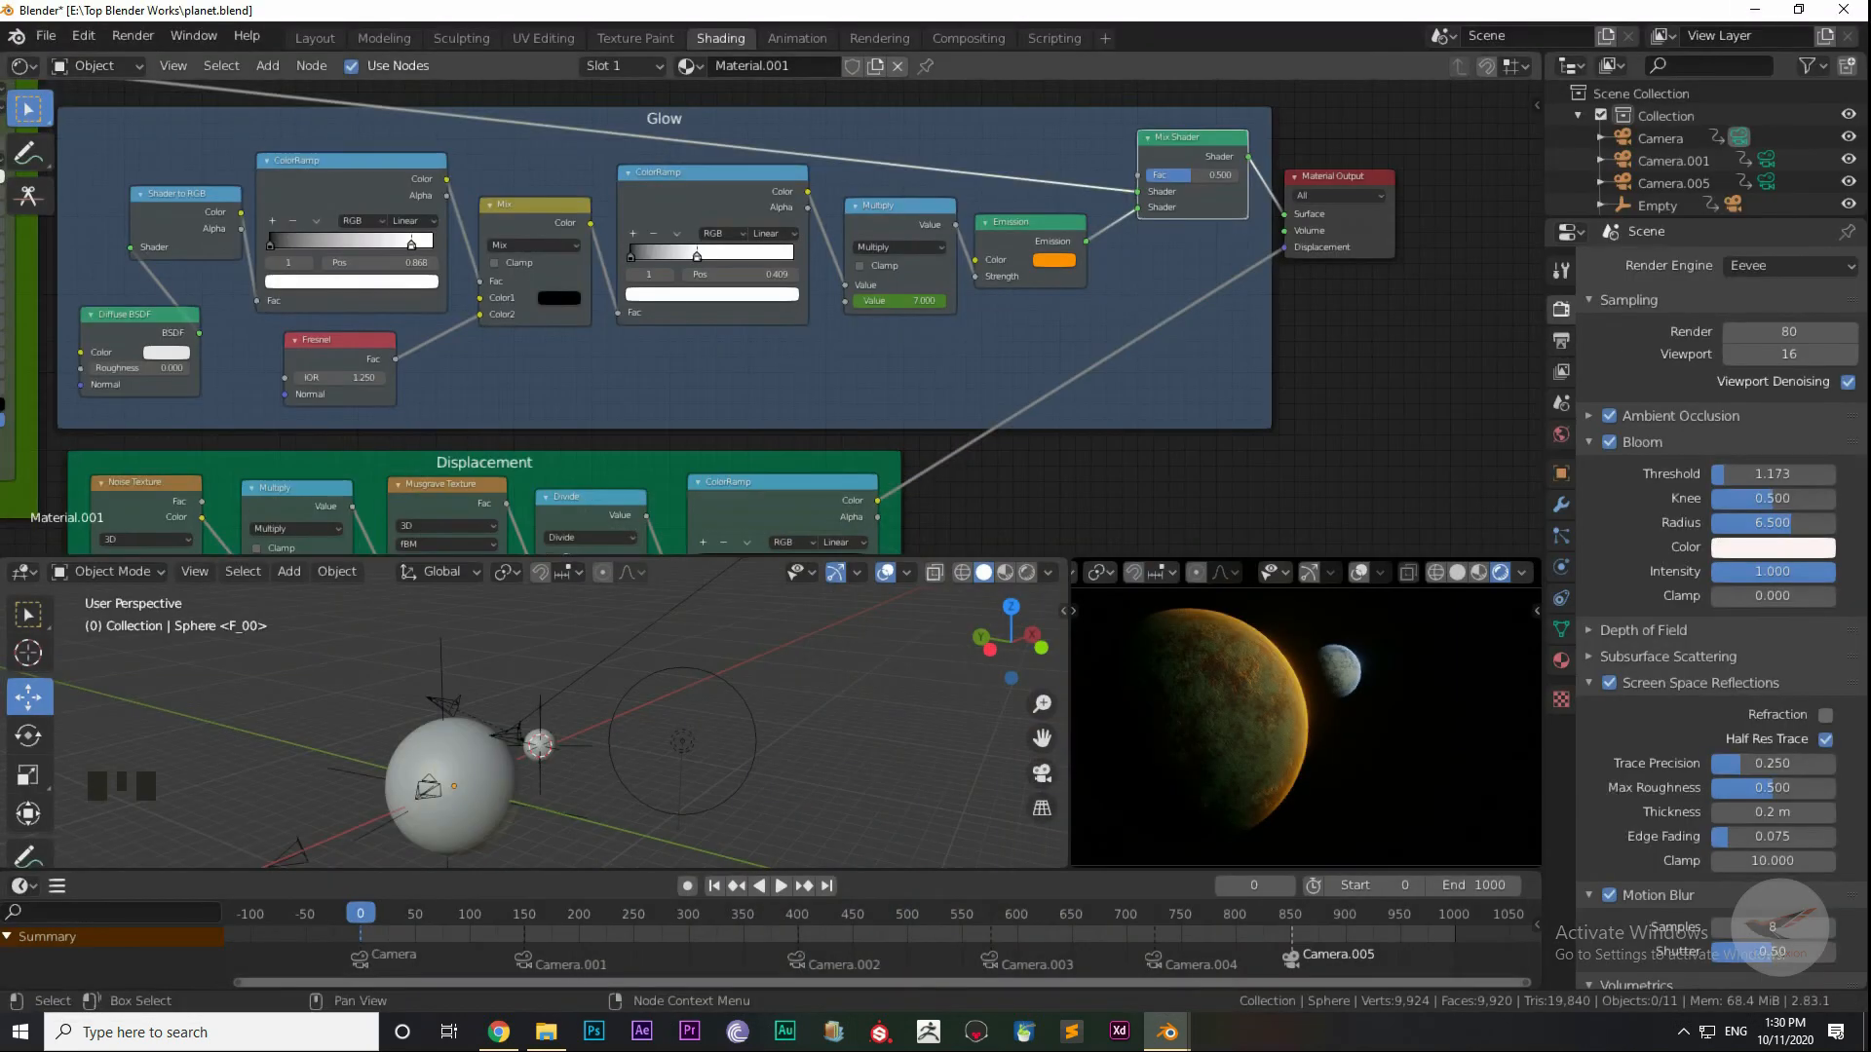
Step: Switch to the Compositing workspace, enable Use Nodes and hide the node editor's sidebar
click(968, 39)
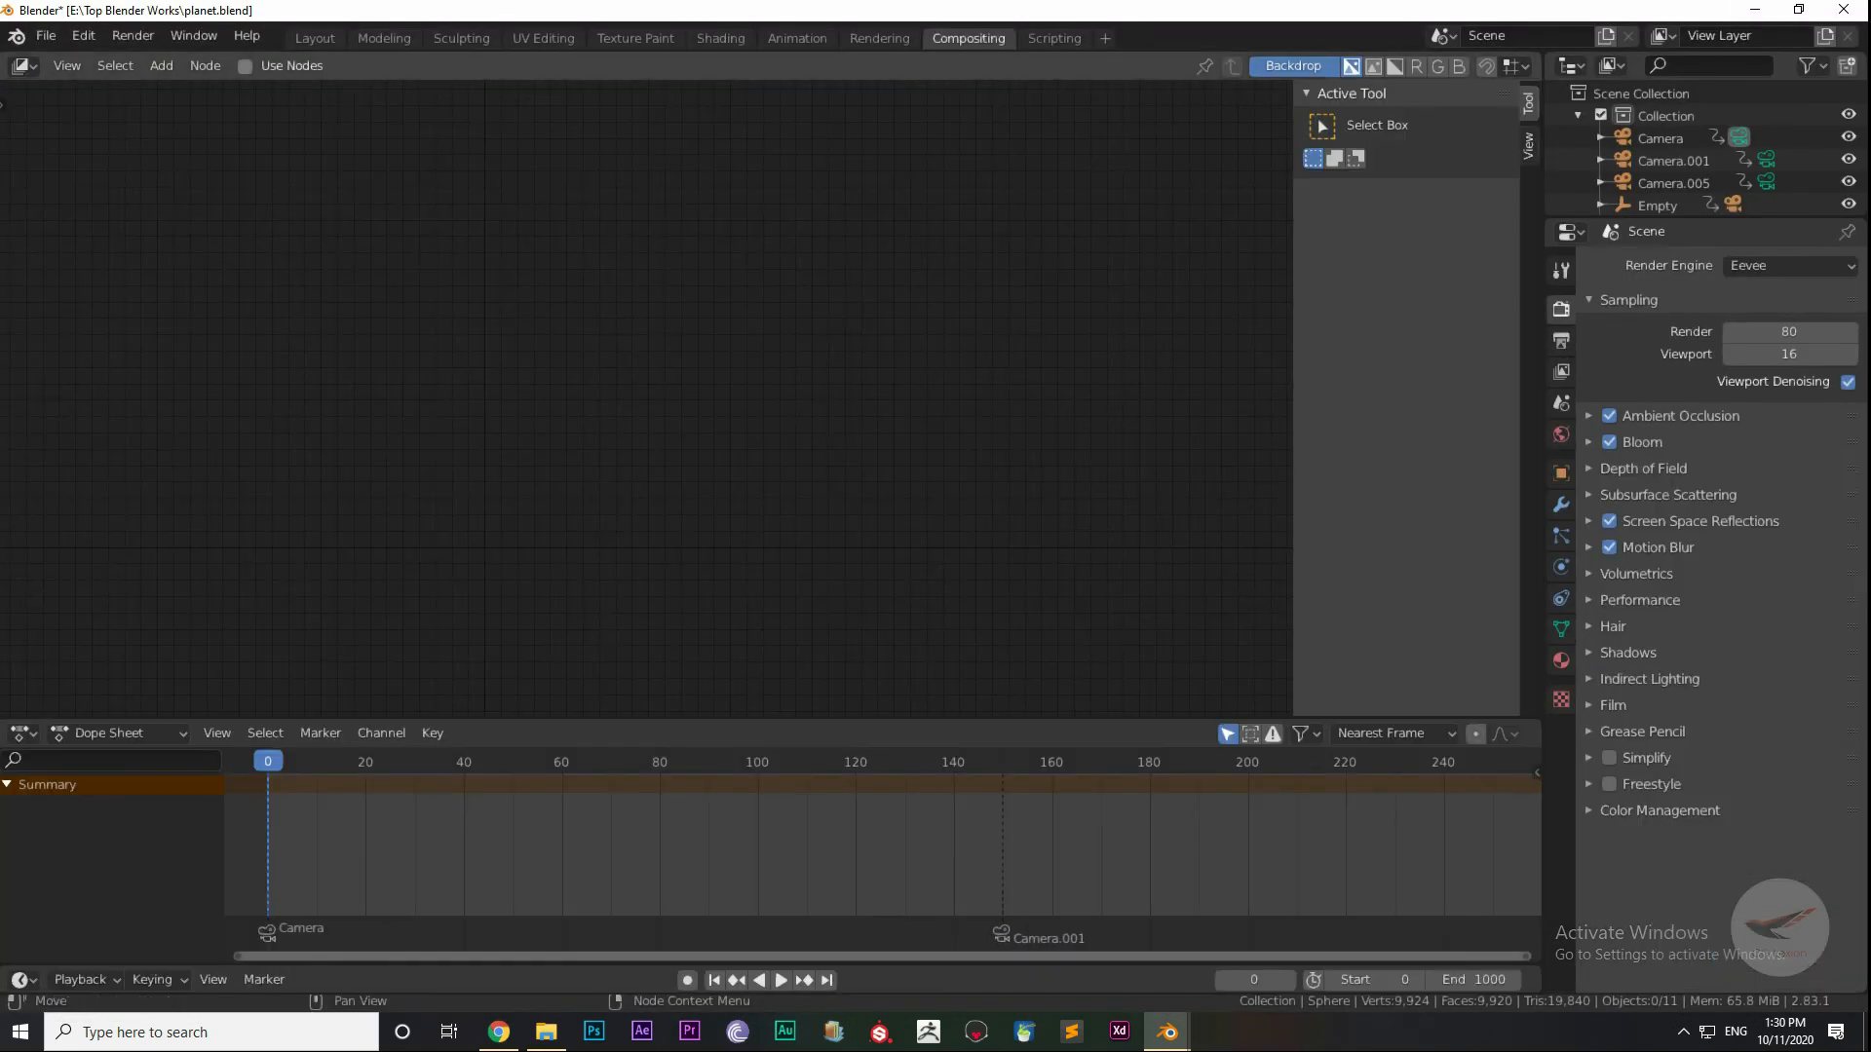
click(246, 67)
scroll(646, 398, up, 1)
middle_drag(646, 398, 592, 411)
click(585, 401)
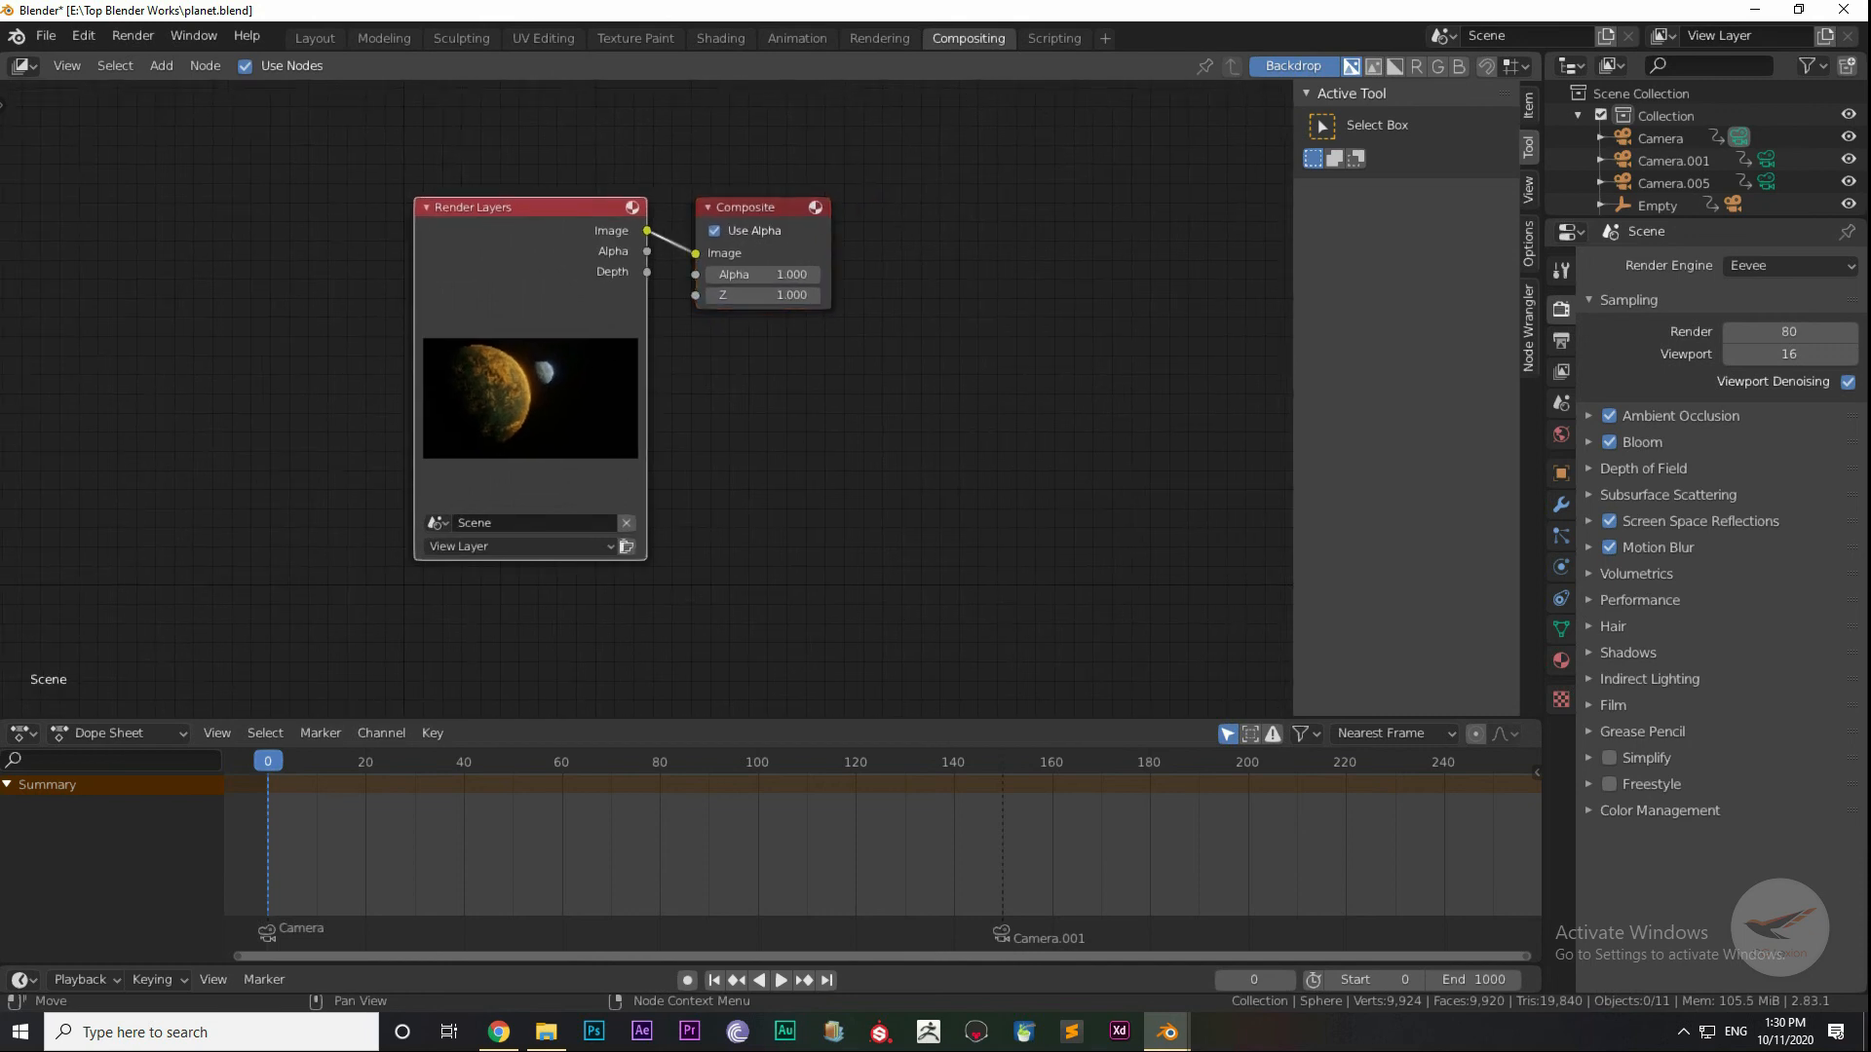
key(n)
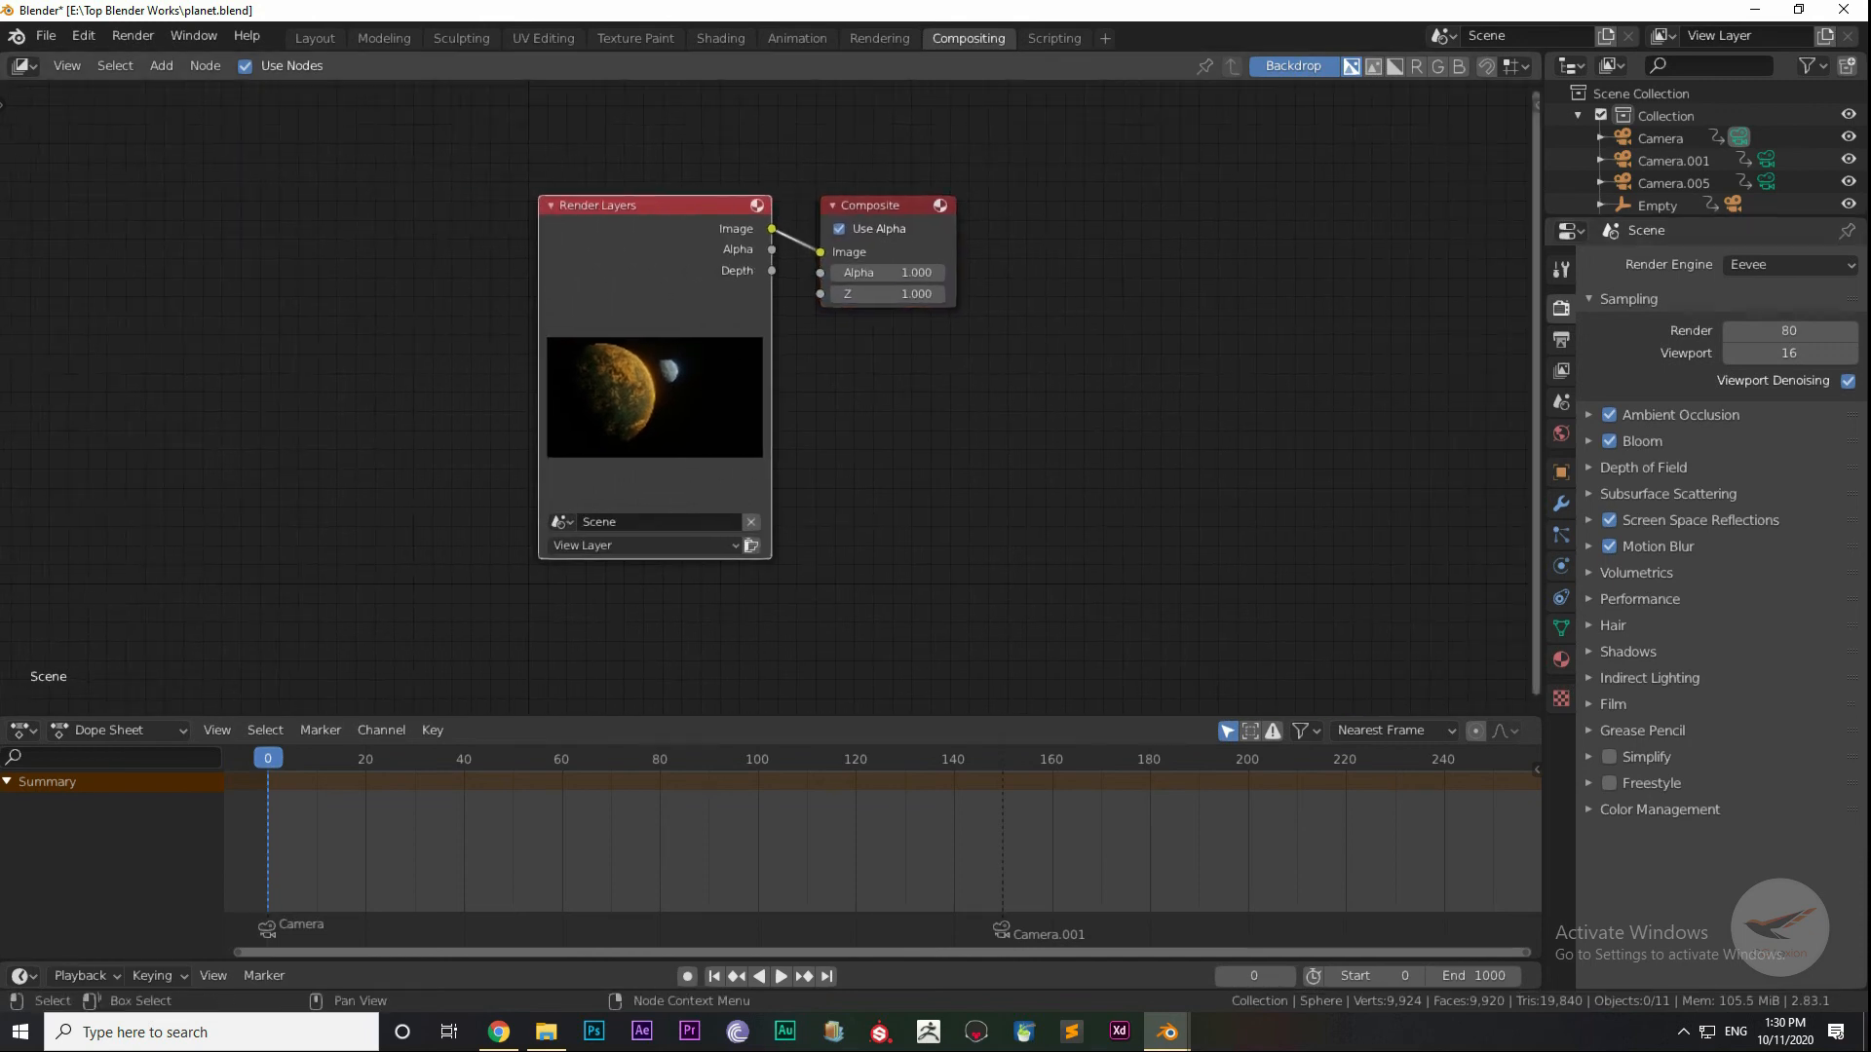
Step: Add a Viewer node and connect the Render Layers image output to its image input
key(shift+a)
text(svi)
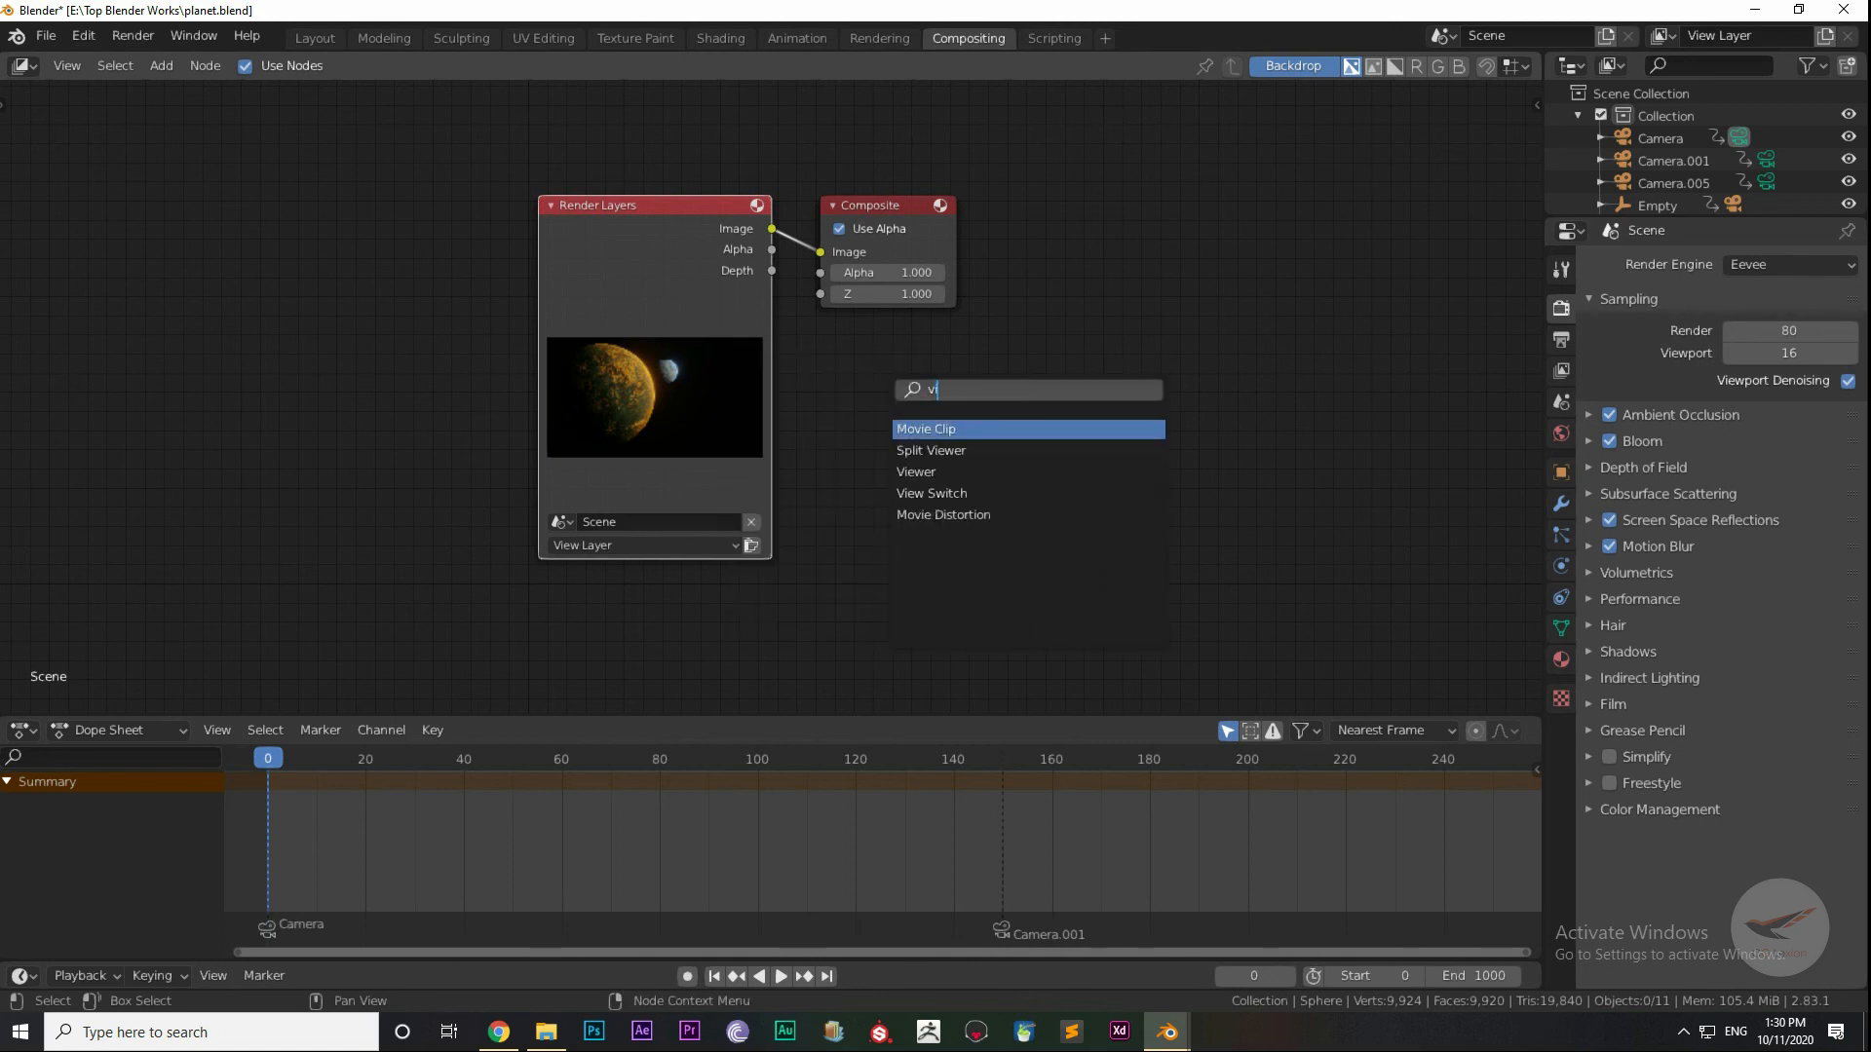
key(Down)
key(Down)
key(Return)
key(Return)
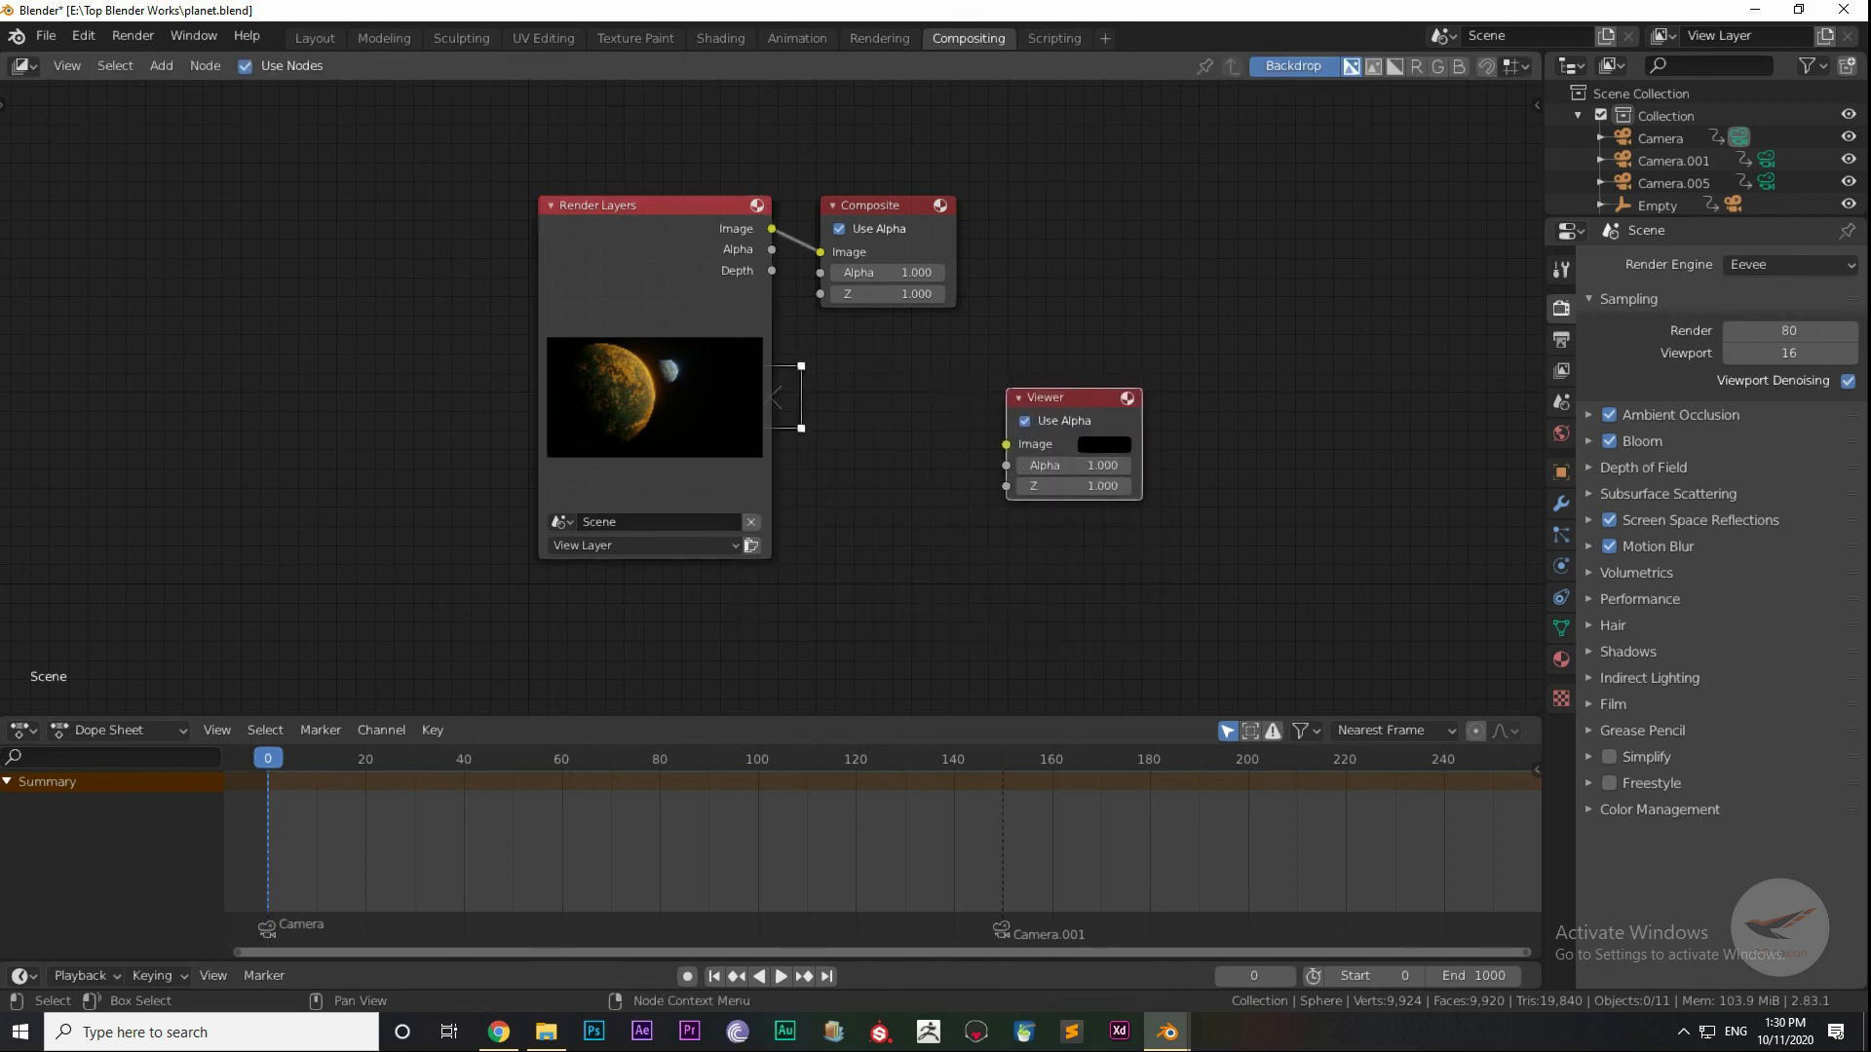
drag(771, 228, 1006, 445)
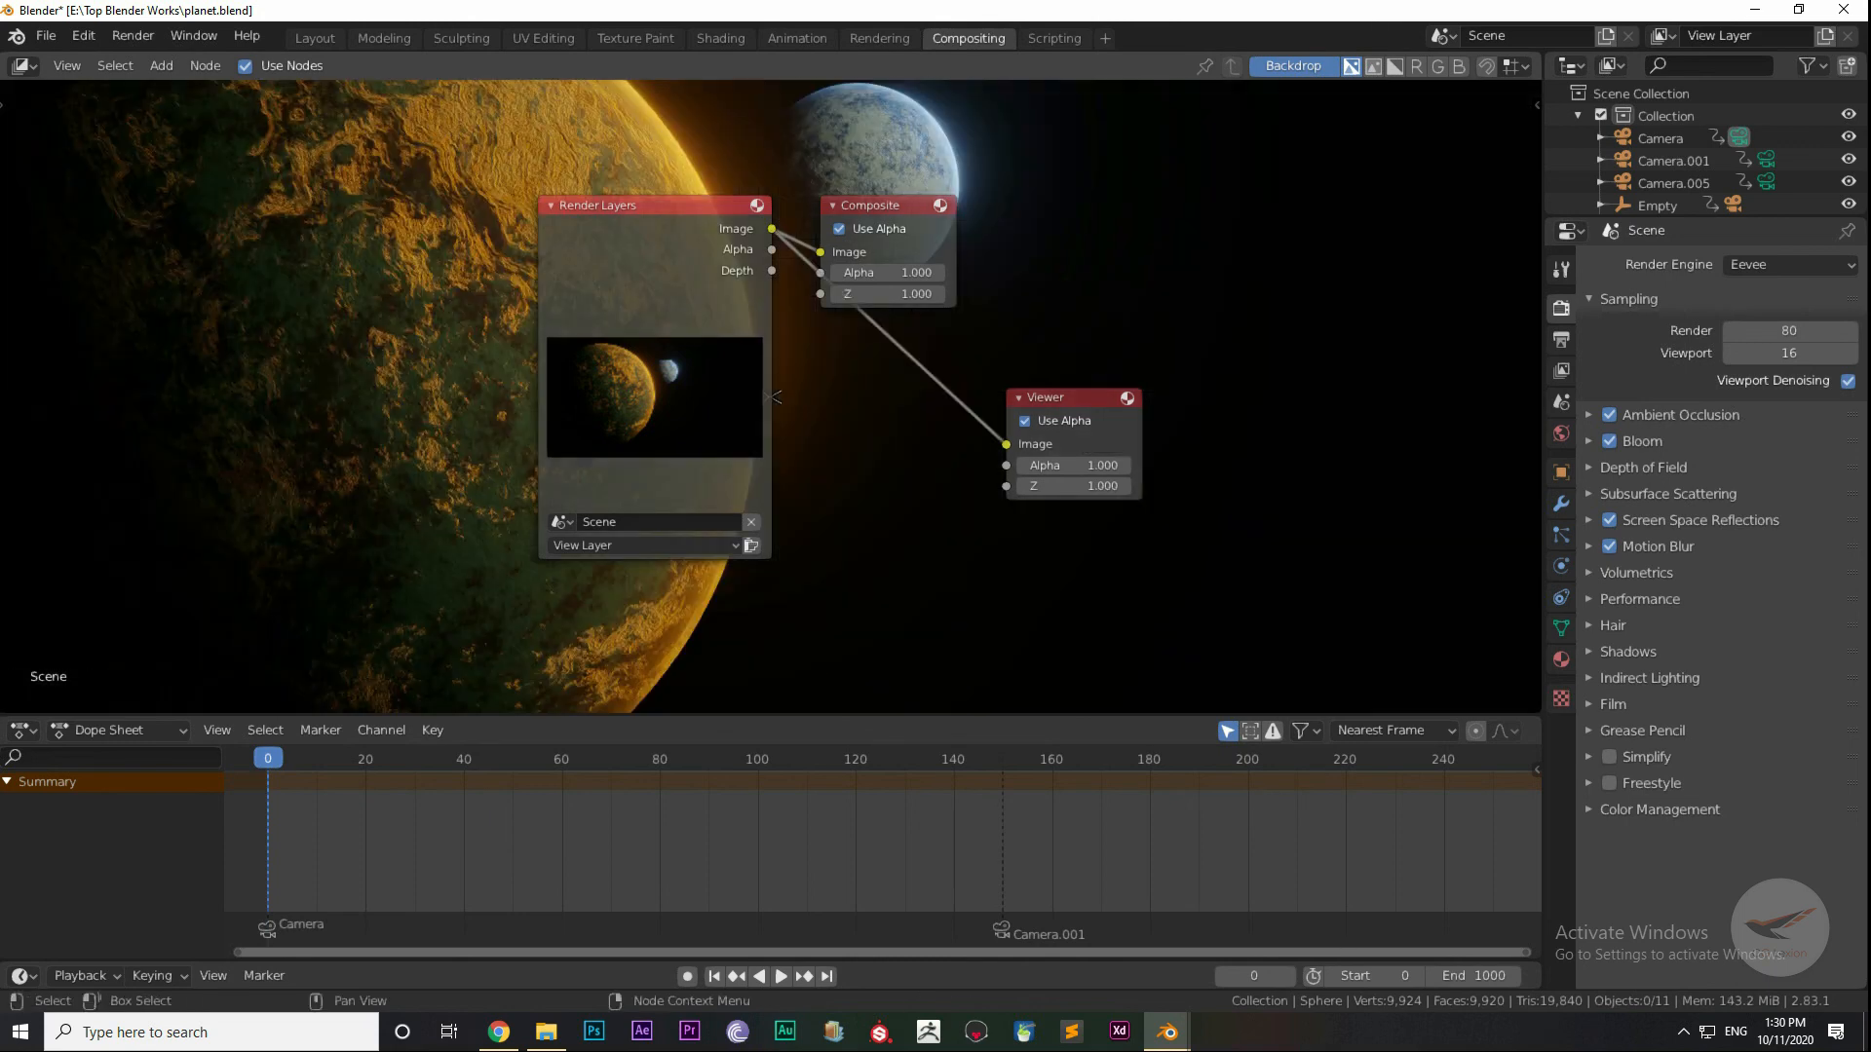
Step: Spread the Render Layers, Composite and Viewer nodes apart to make room between them
drag(655, 293, 224, 293)
scroll(770, 397, down, 4)
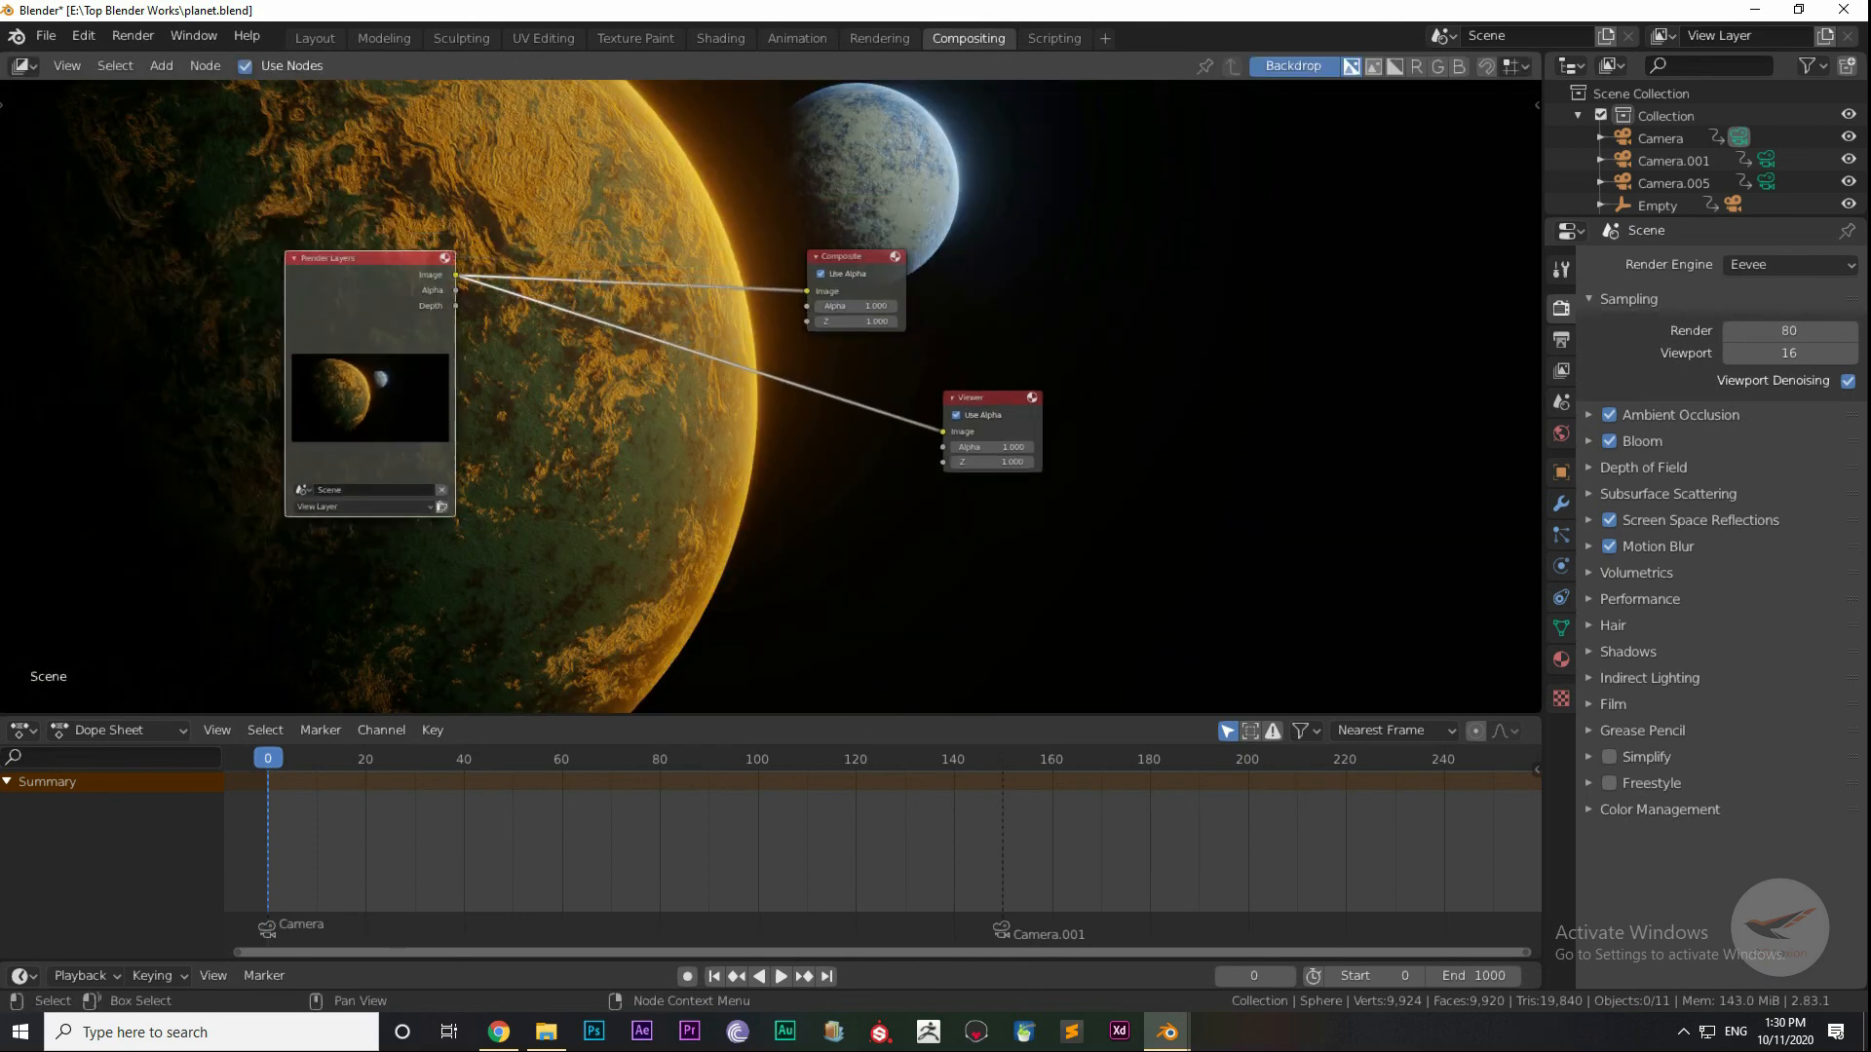
drag(363, 259, 203, 292)
drag(851, 257, 1109, 202)
drag(994, 399, 1373, 371)
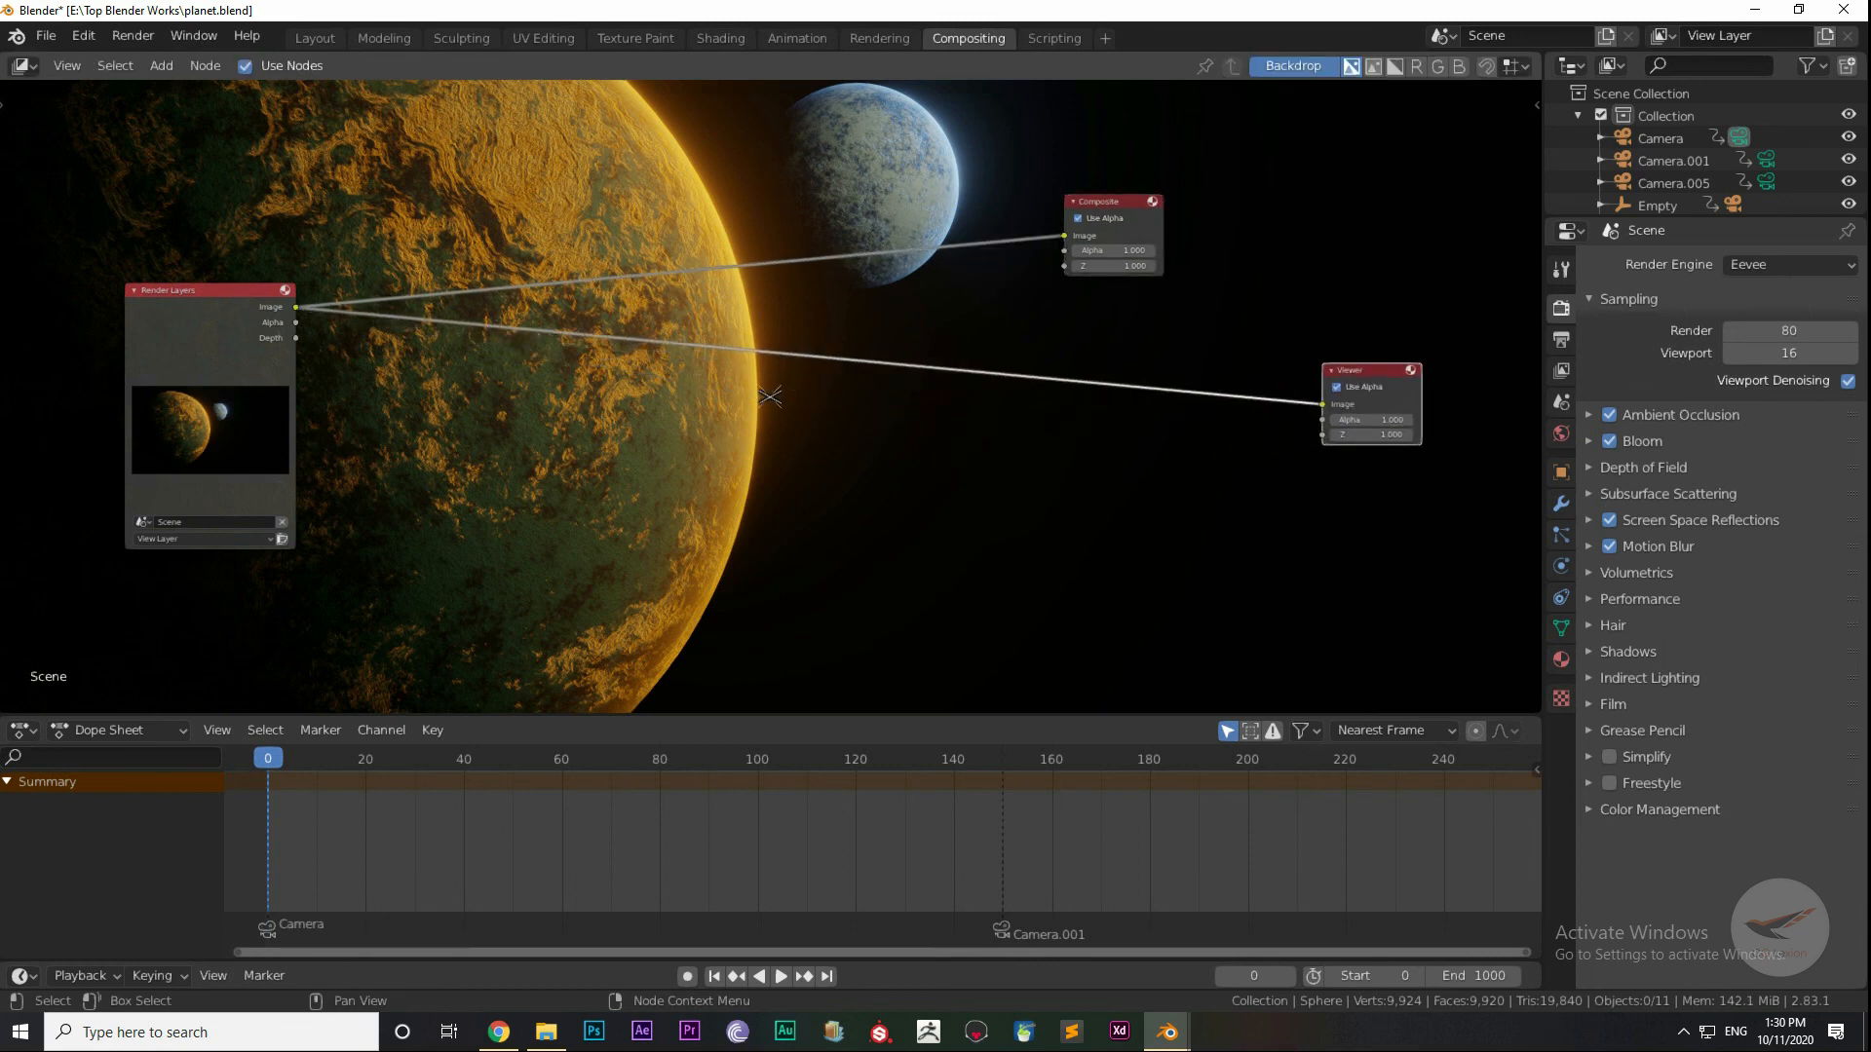
Step: Insert a Lens Distortion node into the link between the Render Layers and Viewer nodes
key(shift+a)
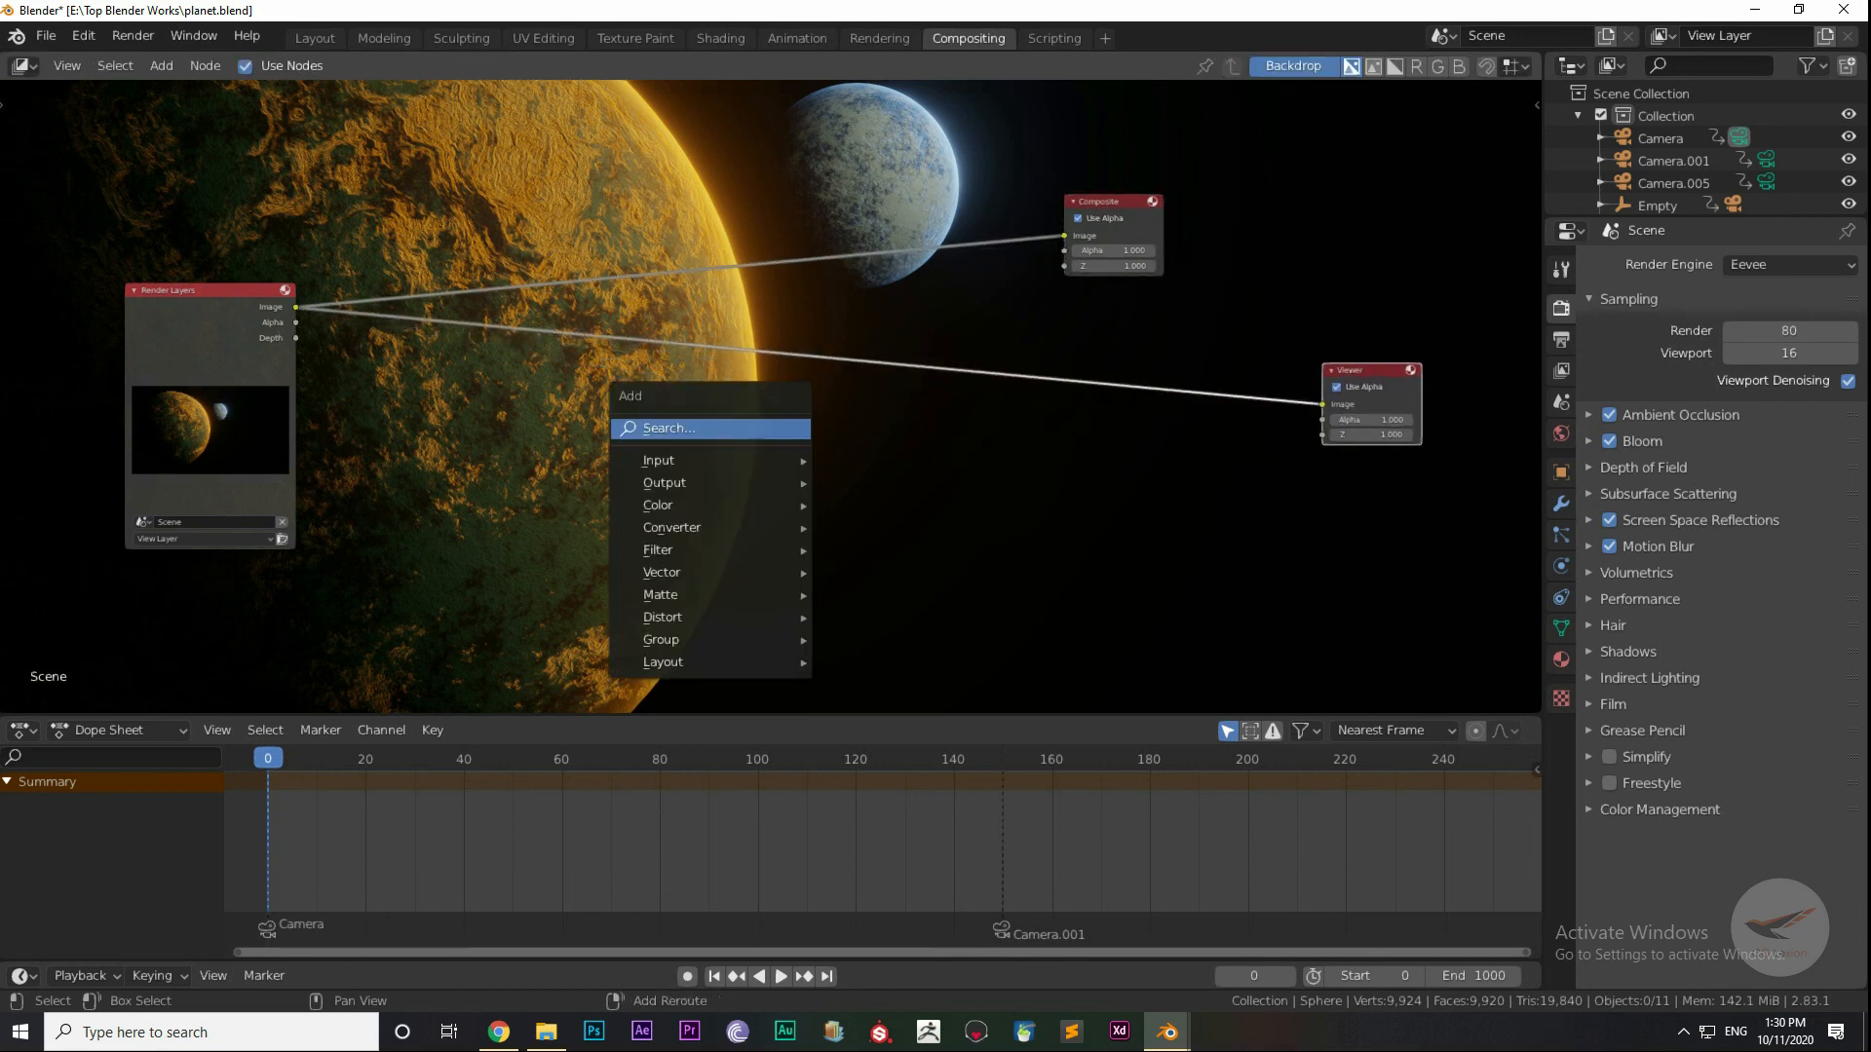
key(Return)
text(le)
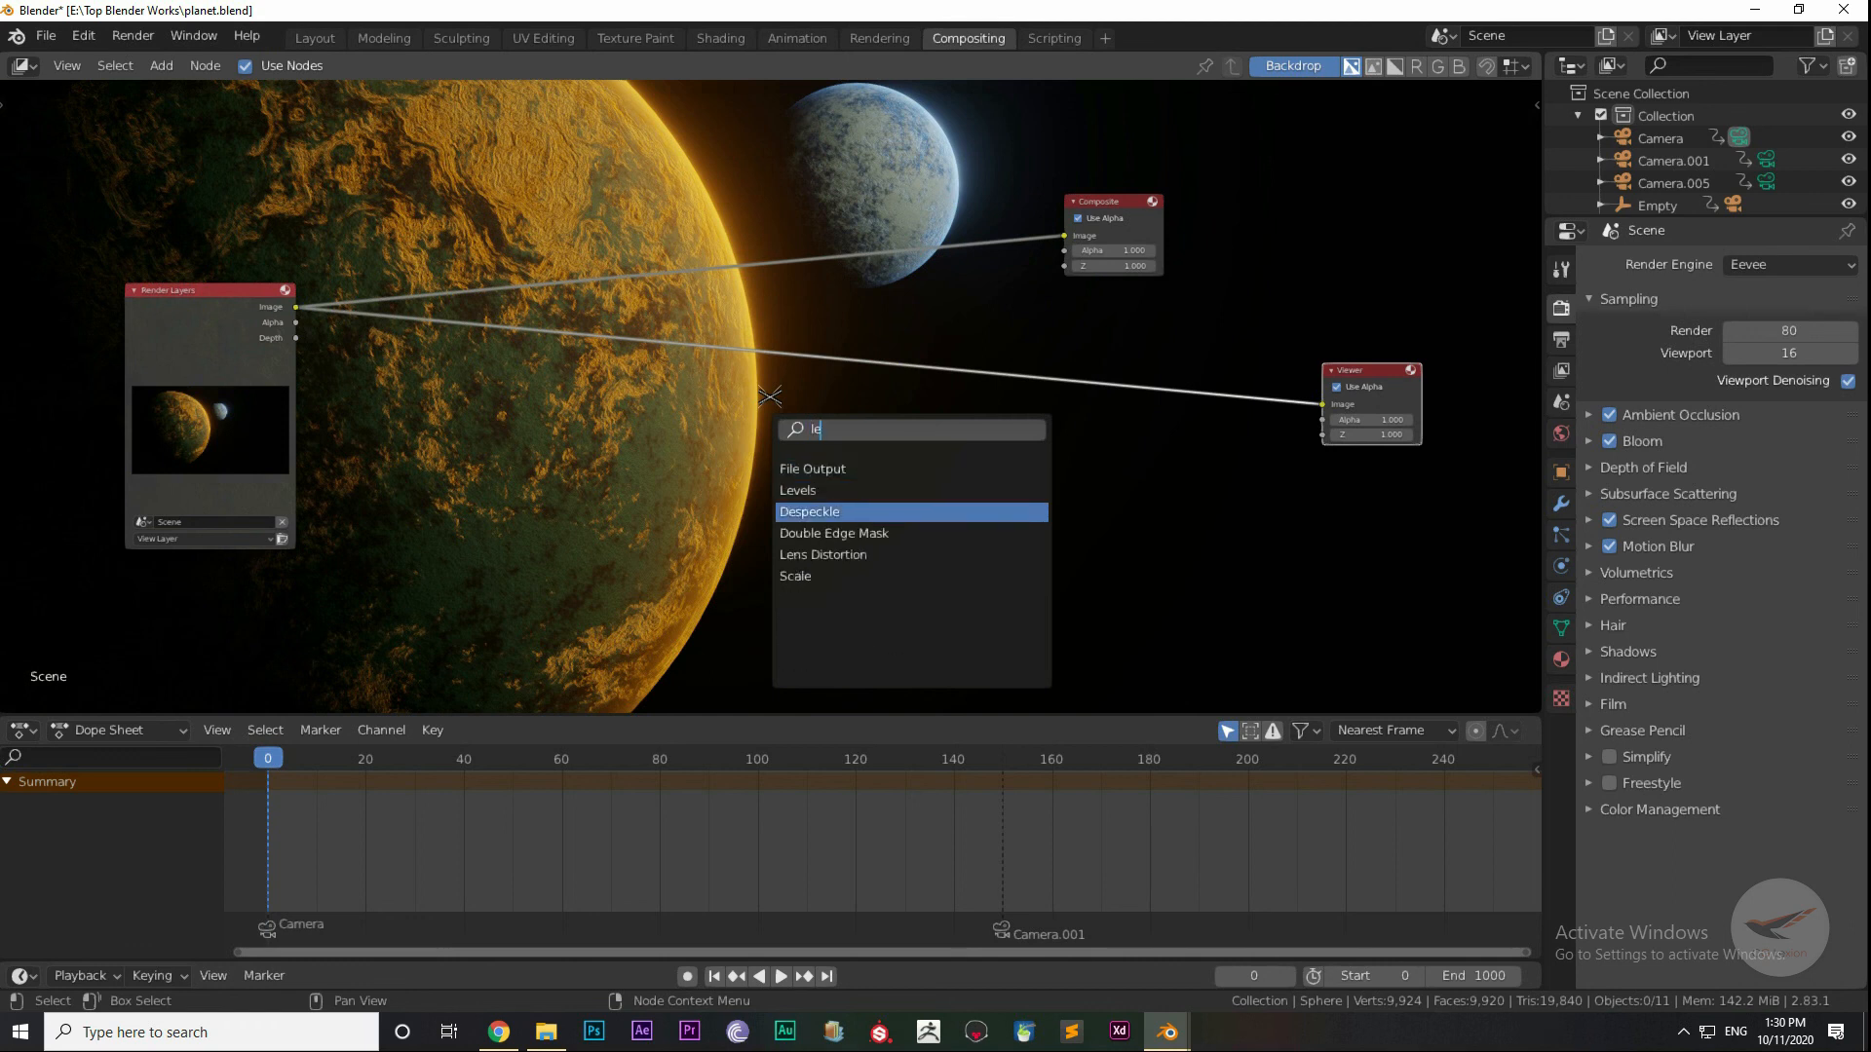
click(824, 554)
click(899, 450)
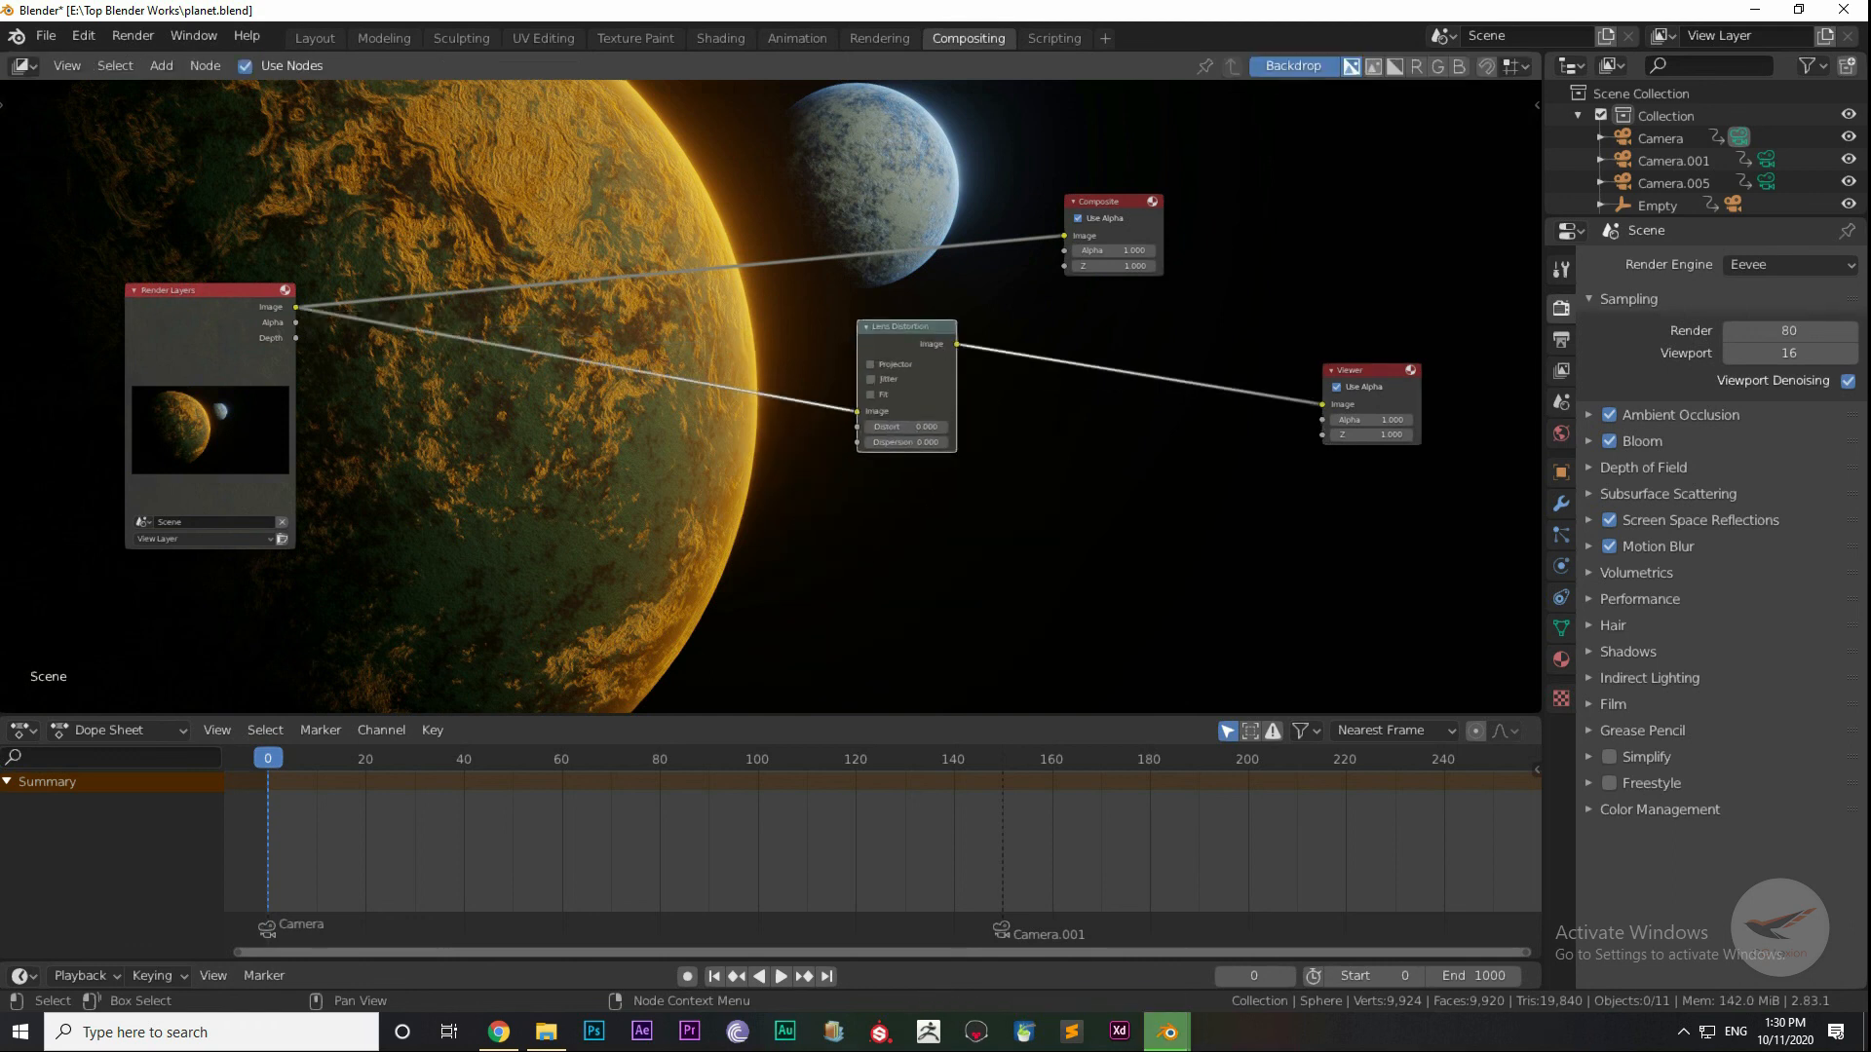
Step: Set the Lens Distortion node's Dispersion to 0.2, comparing it with 0.1
double_click(907, 442)
text(0.1)
key(Return)
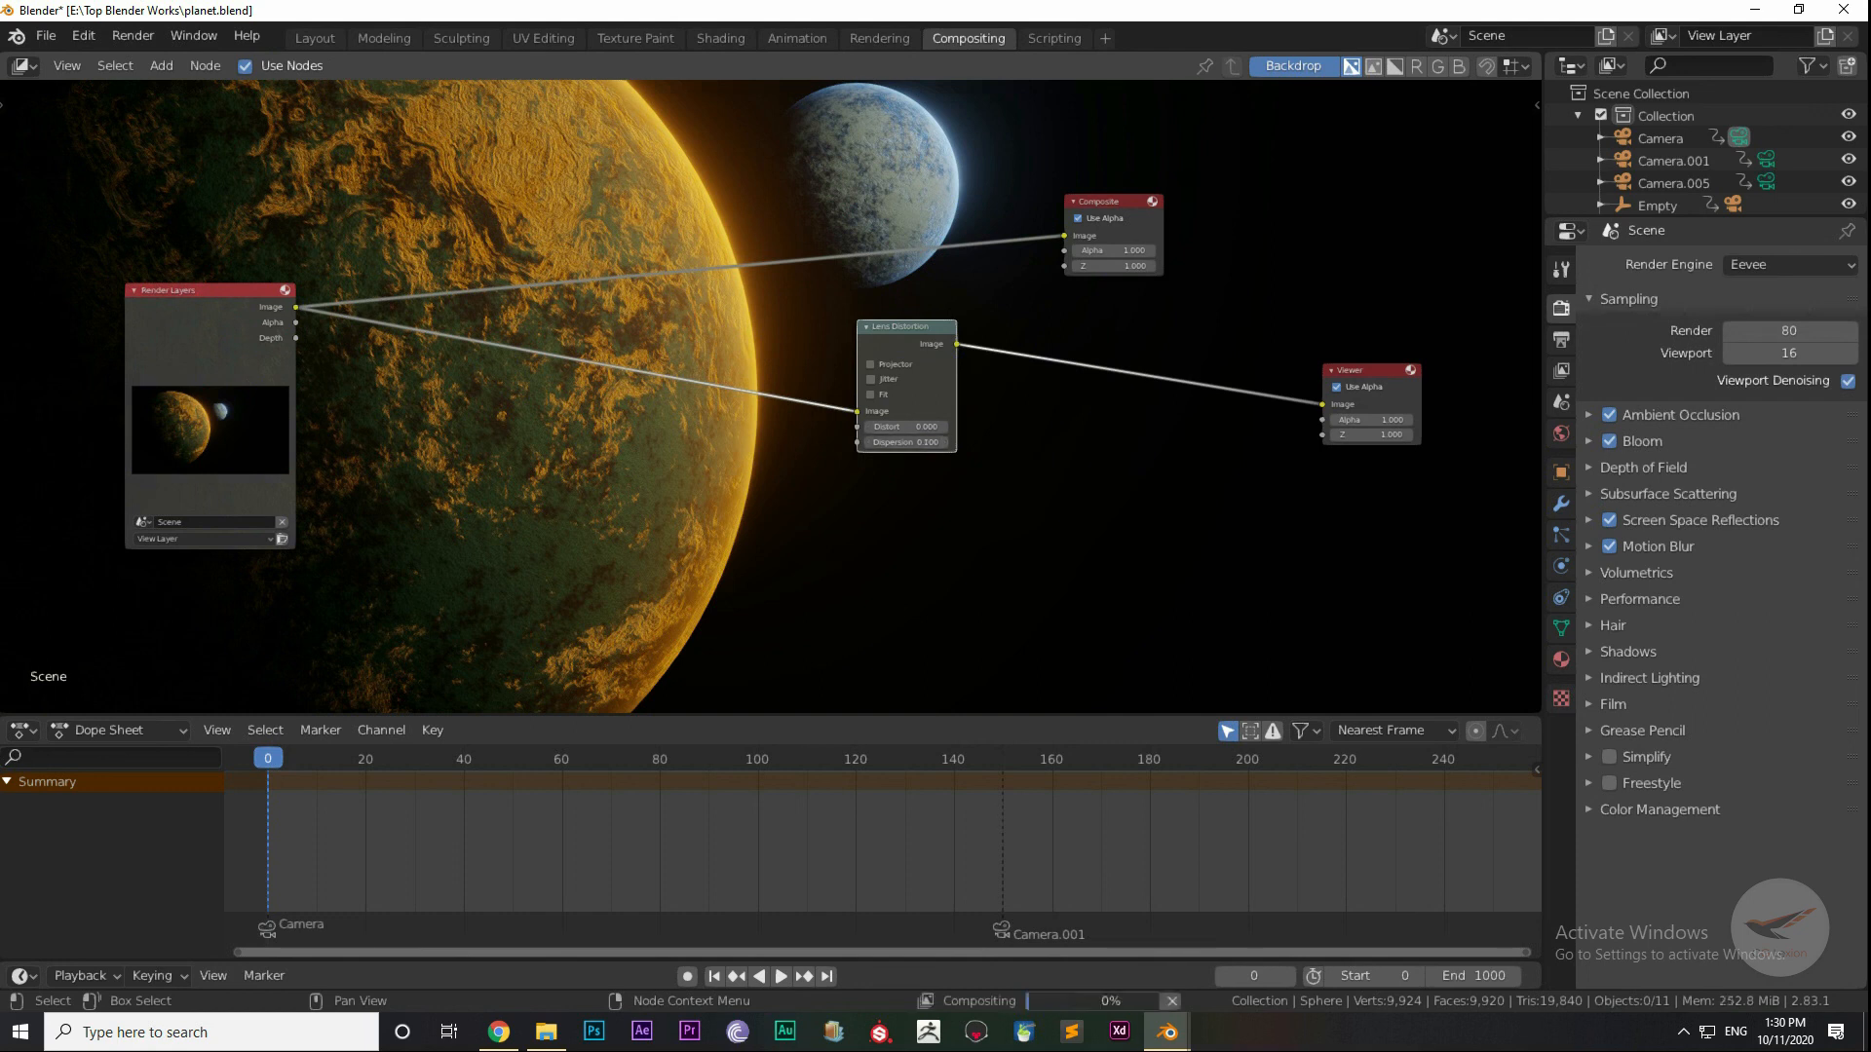
click(943, 442)
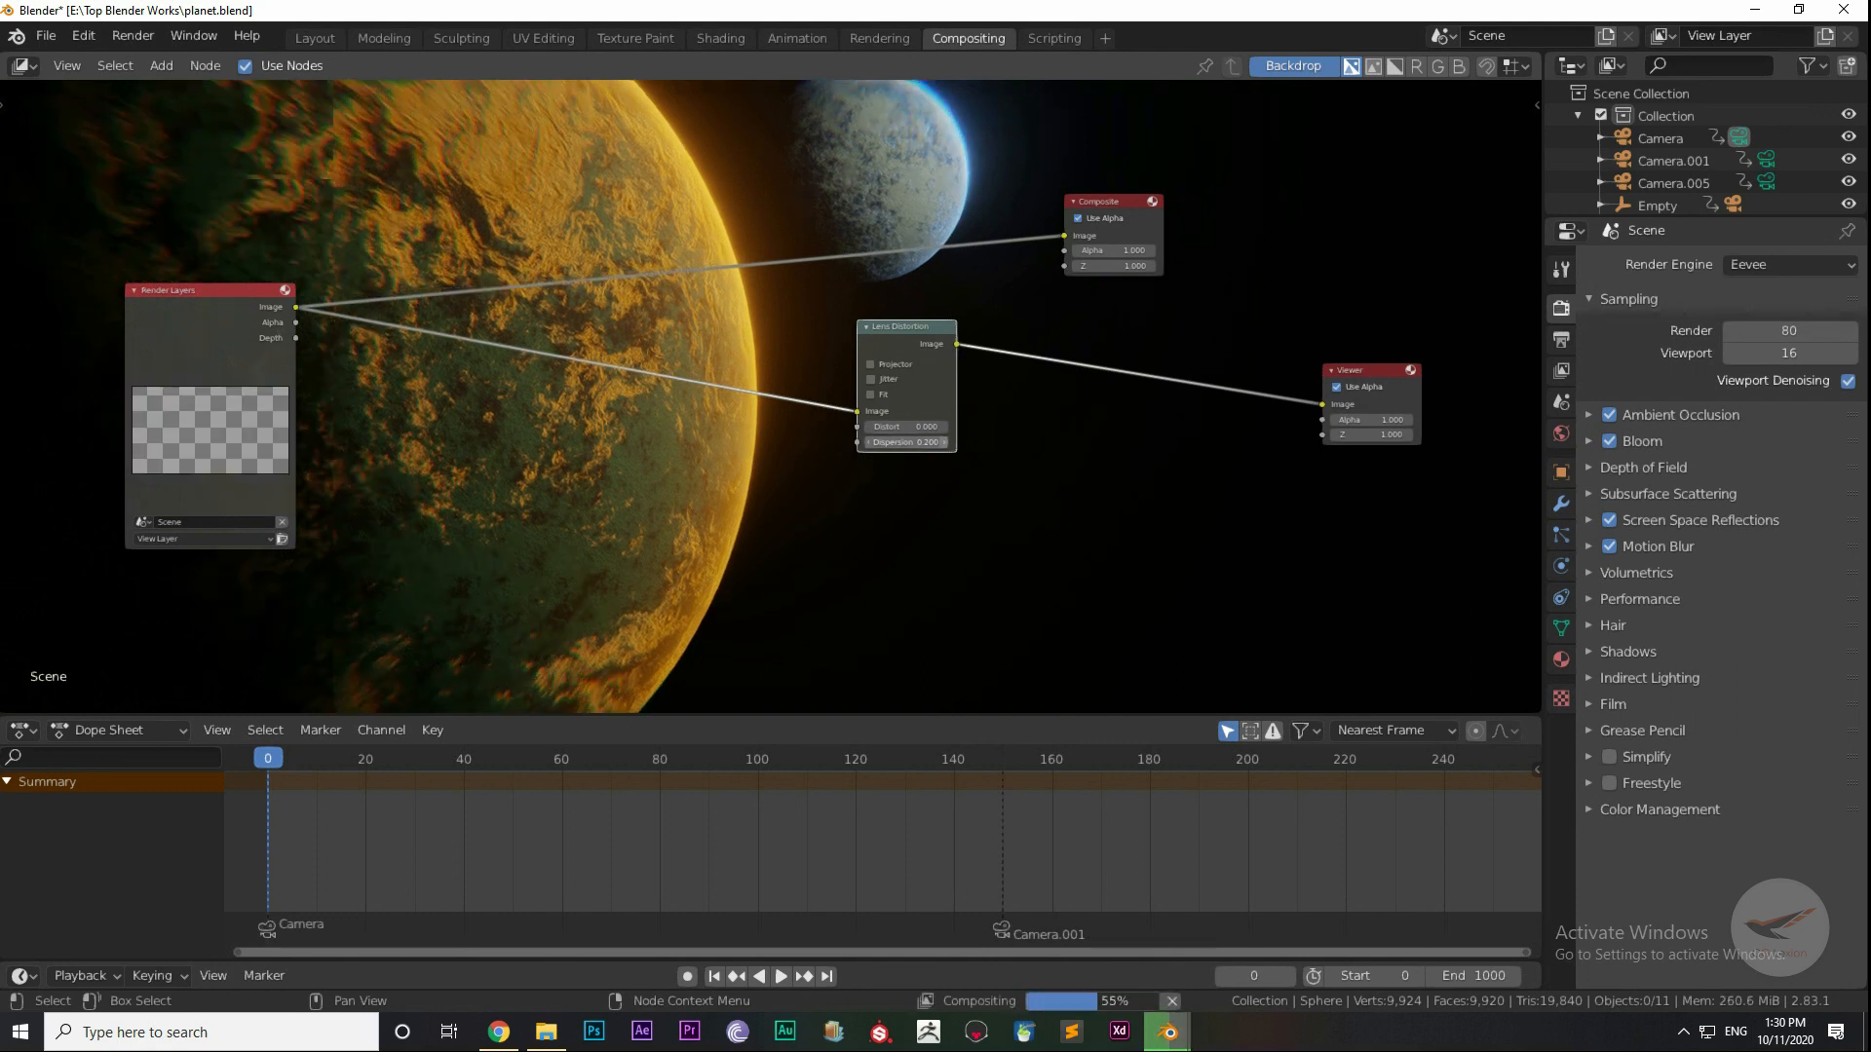
click(868, 442)
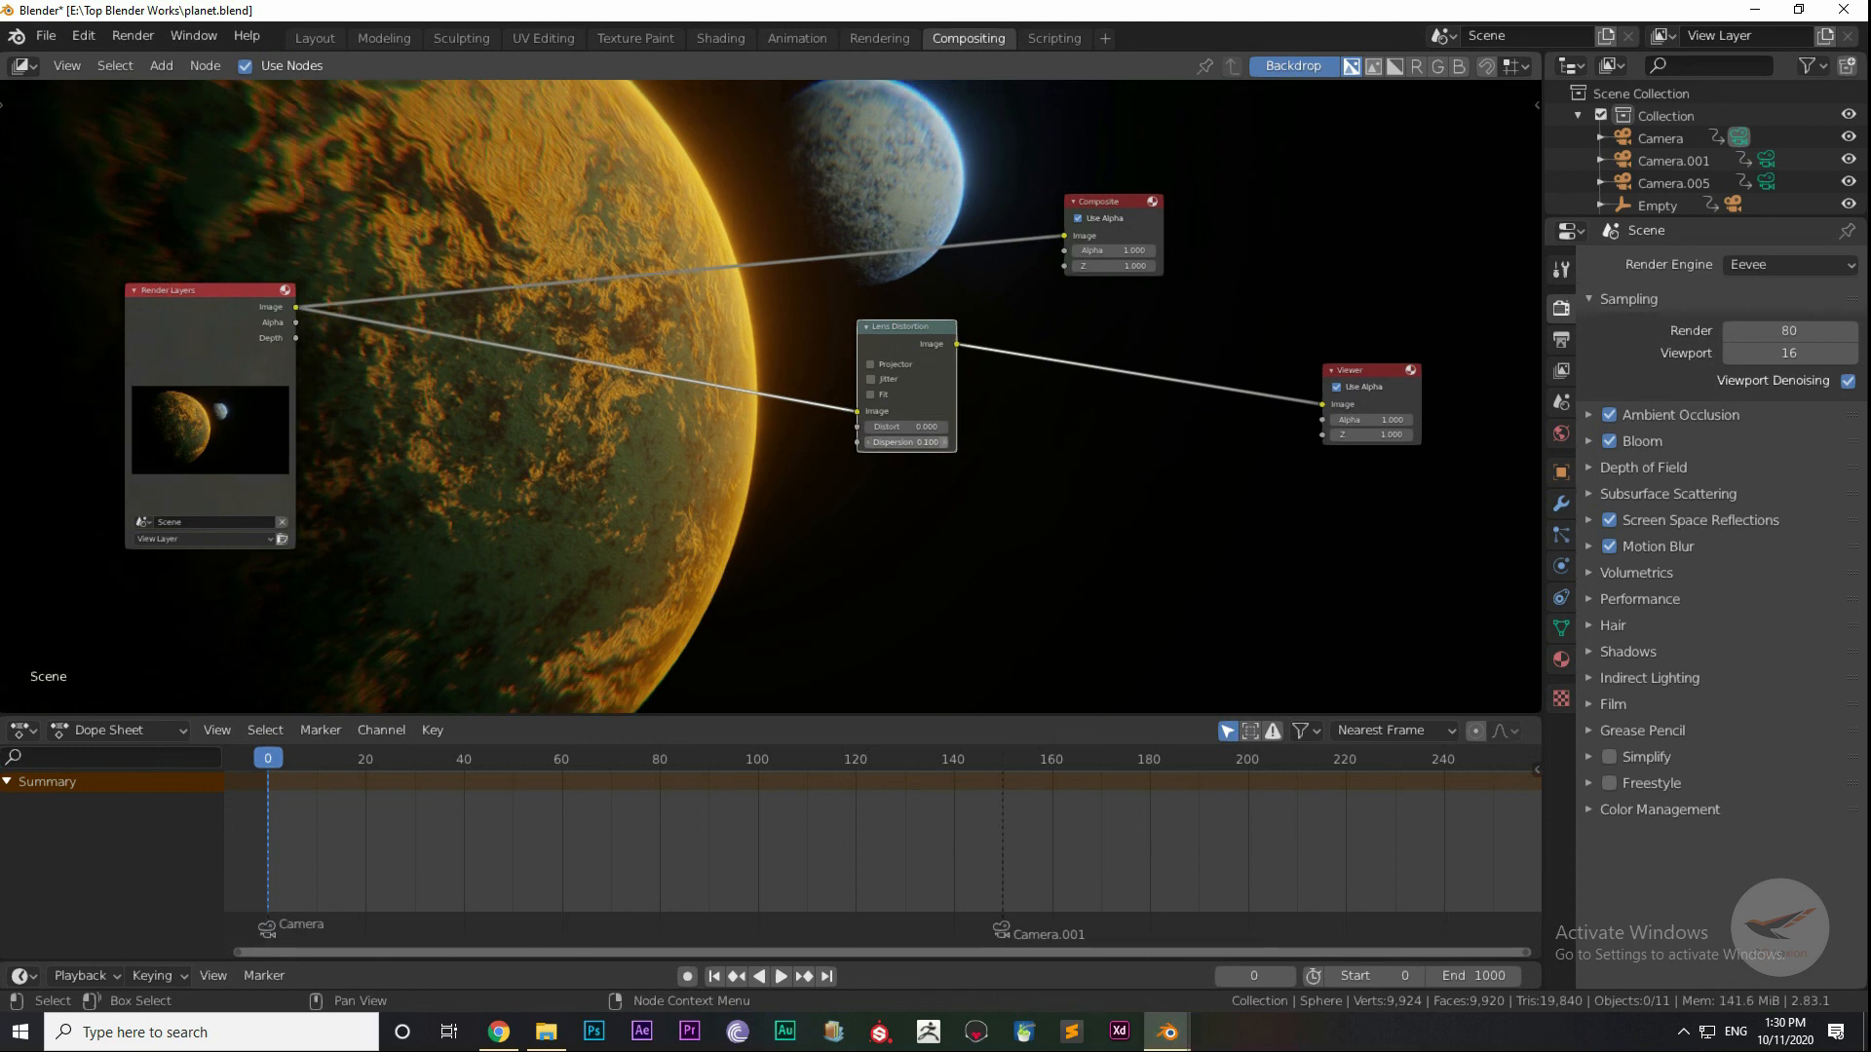
click(943, 443)
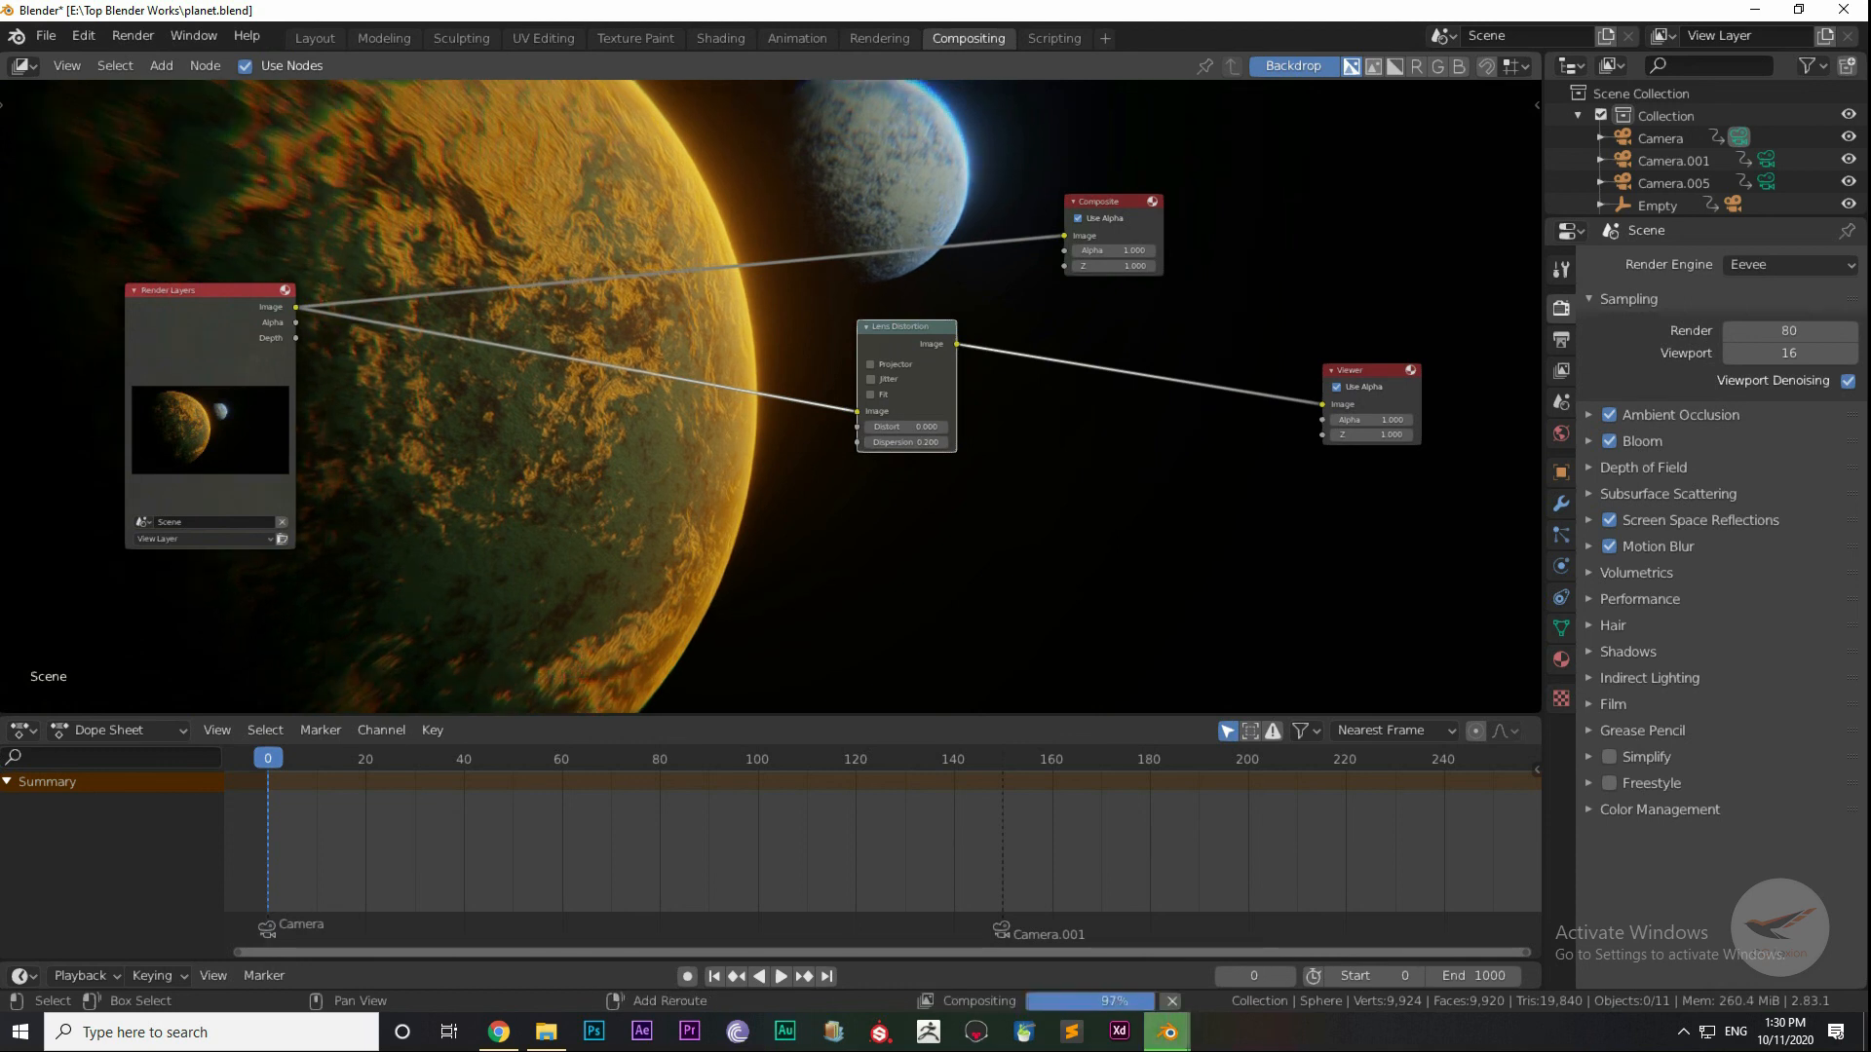
key(shift+a)
key(i)
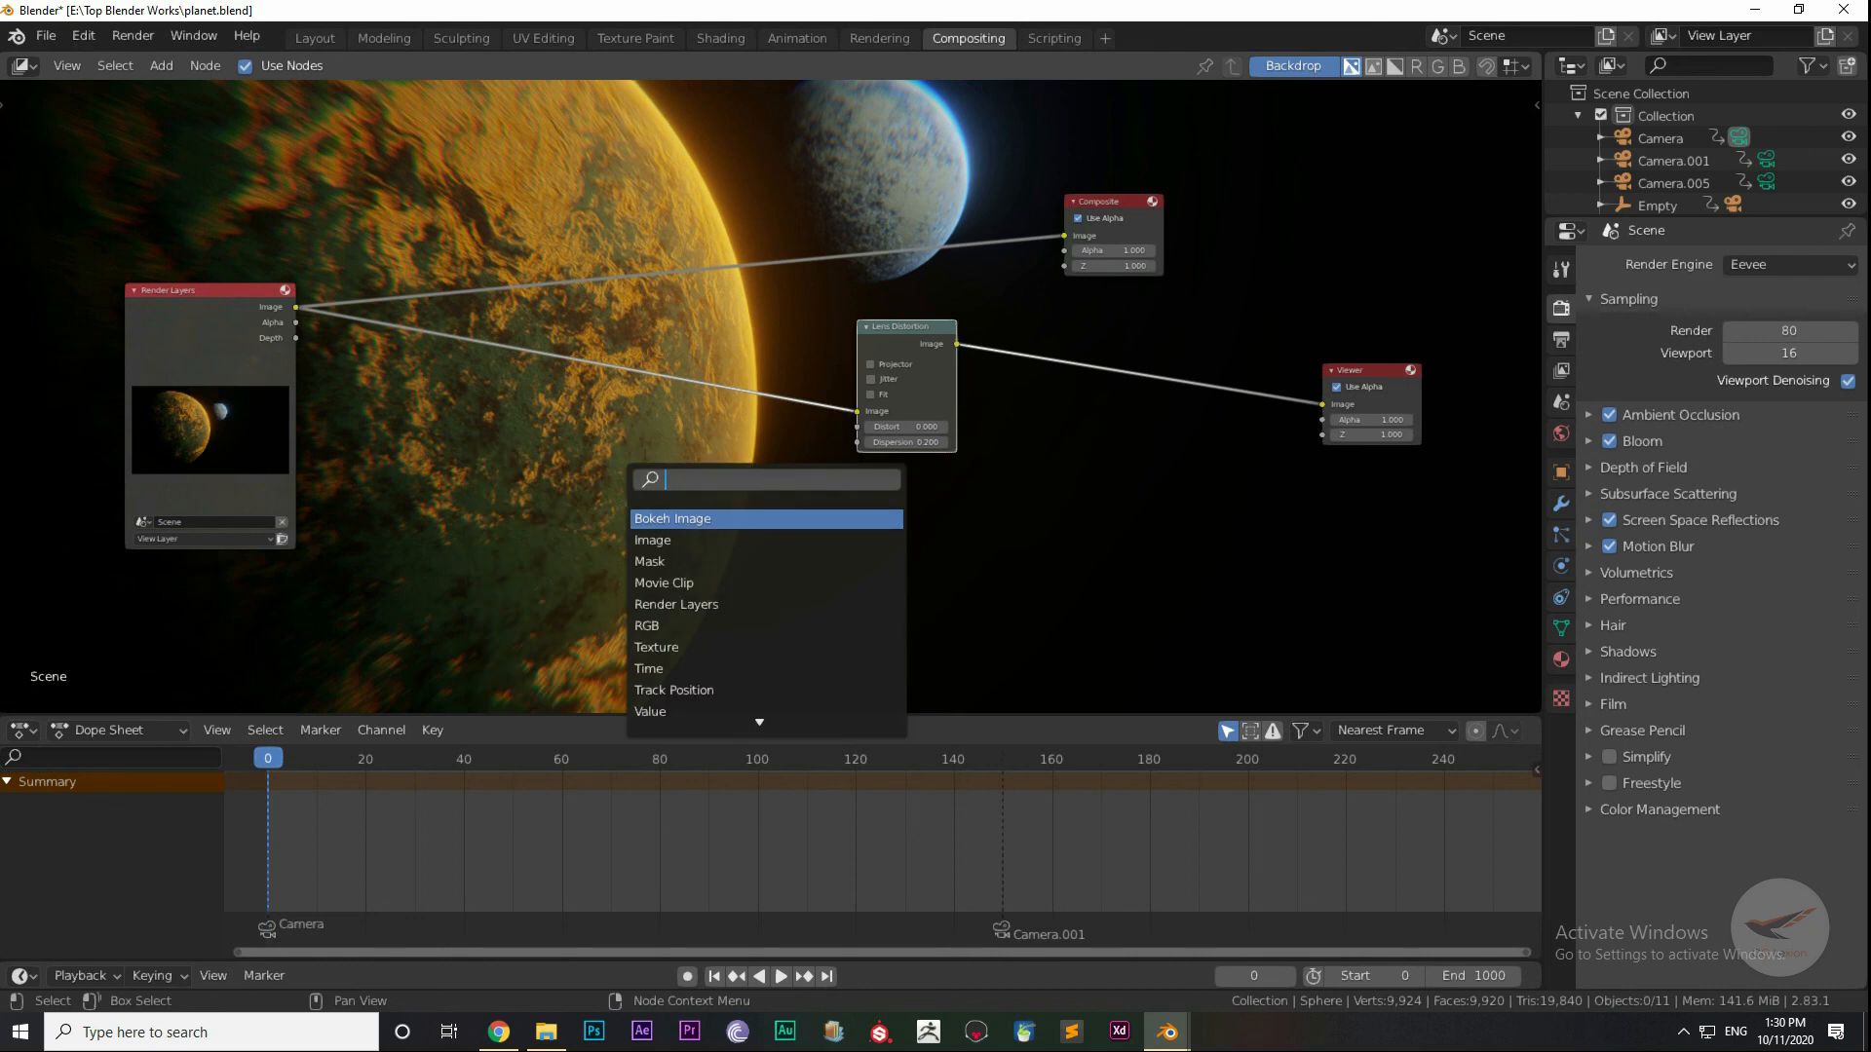
text(colo)
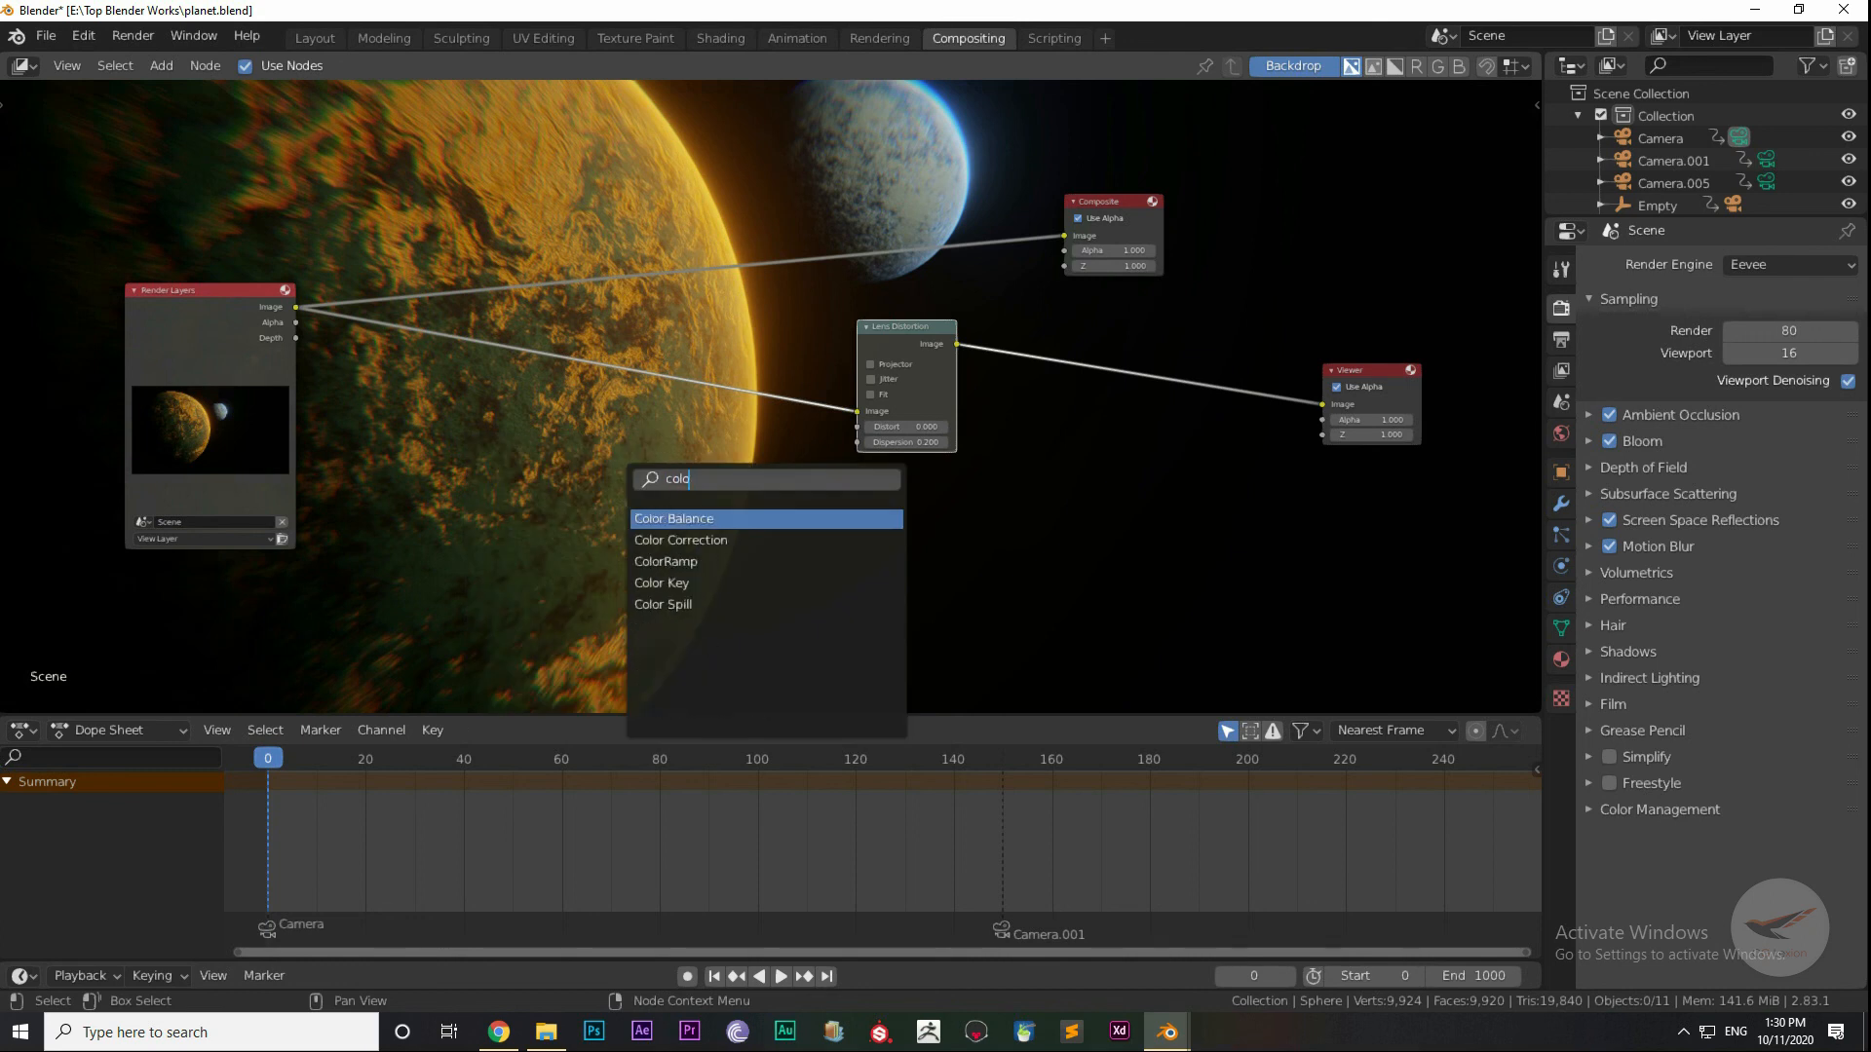
key(Down)
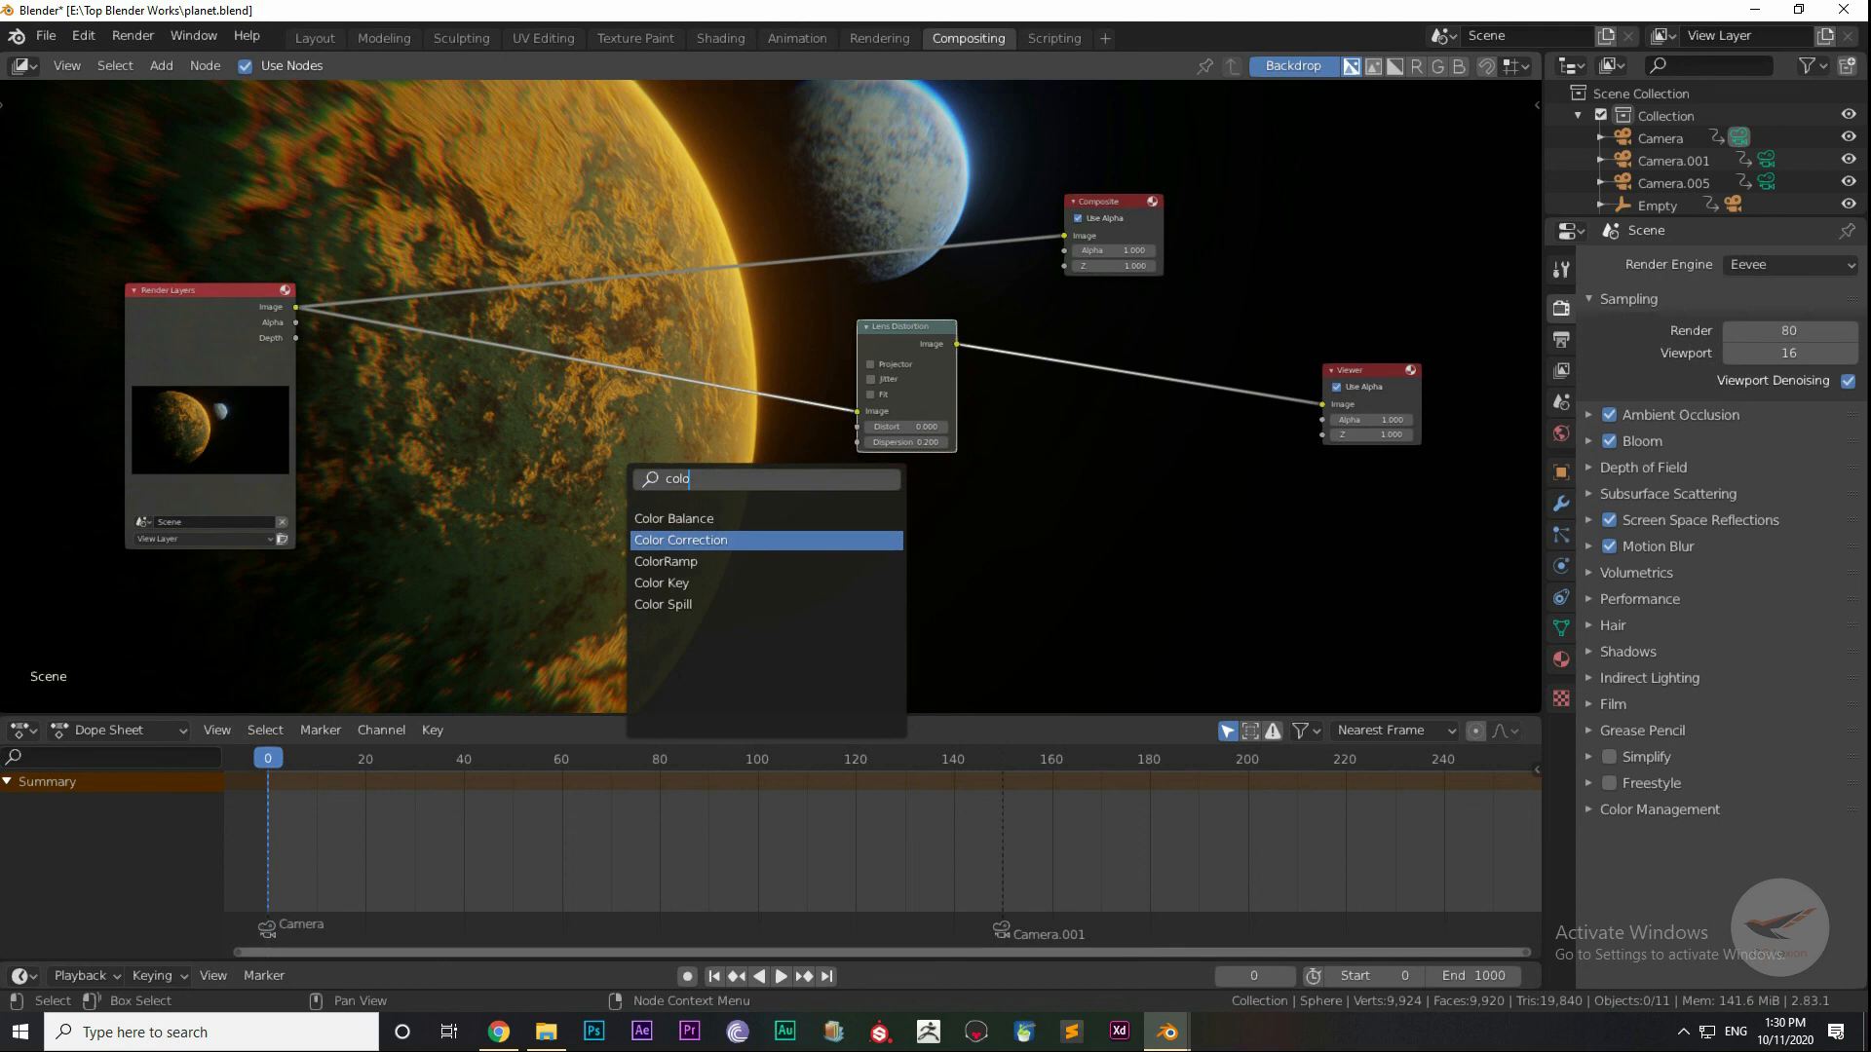
key(Up)
key(Escape)
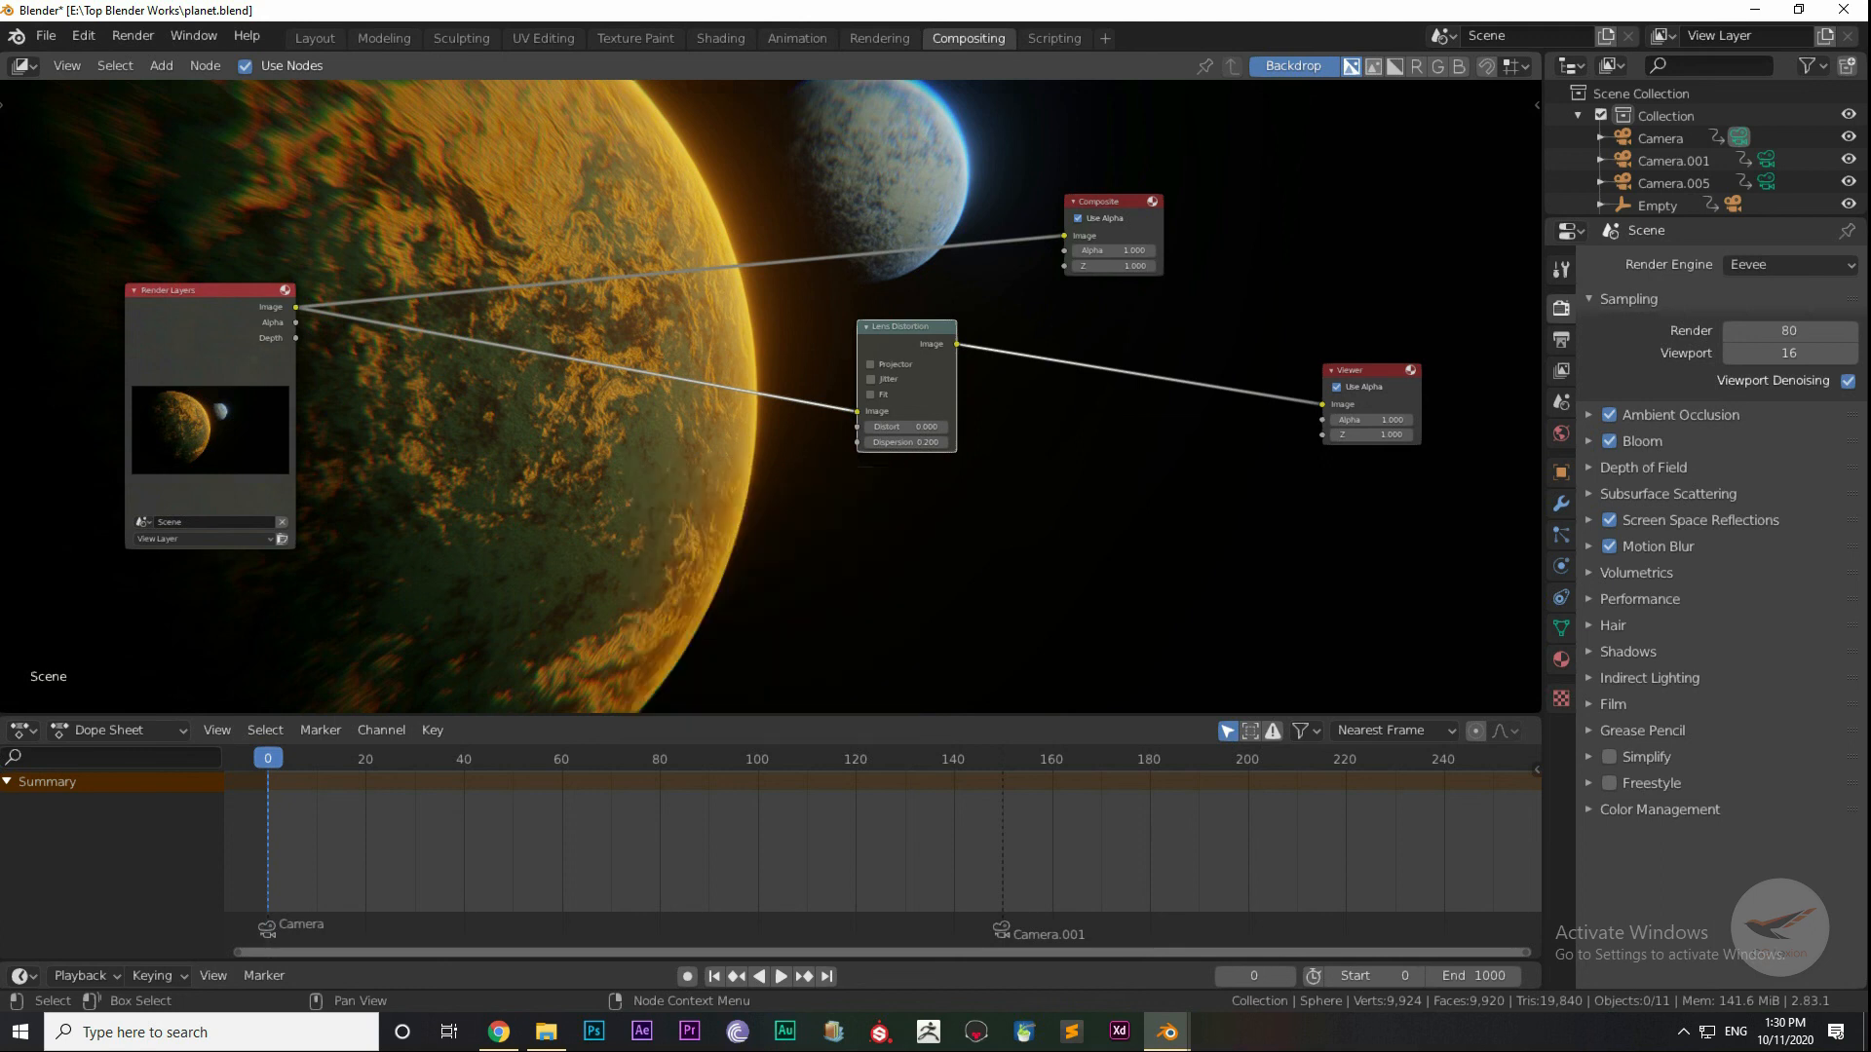
Step: Render the current frame as an image again with the compositing nodes in place
scroll(770, 371, down, 5)
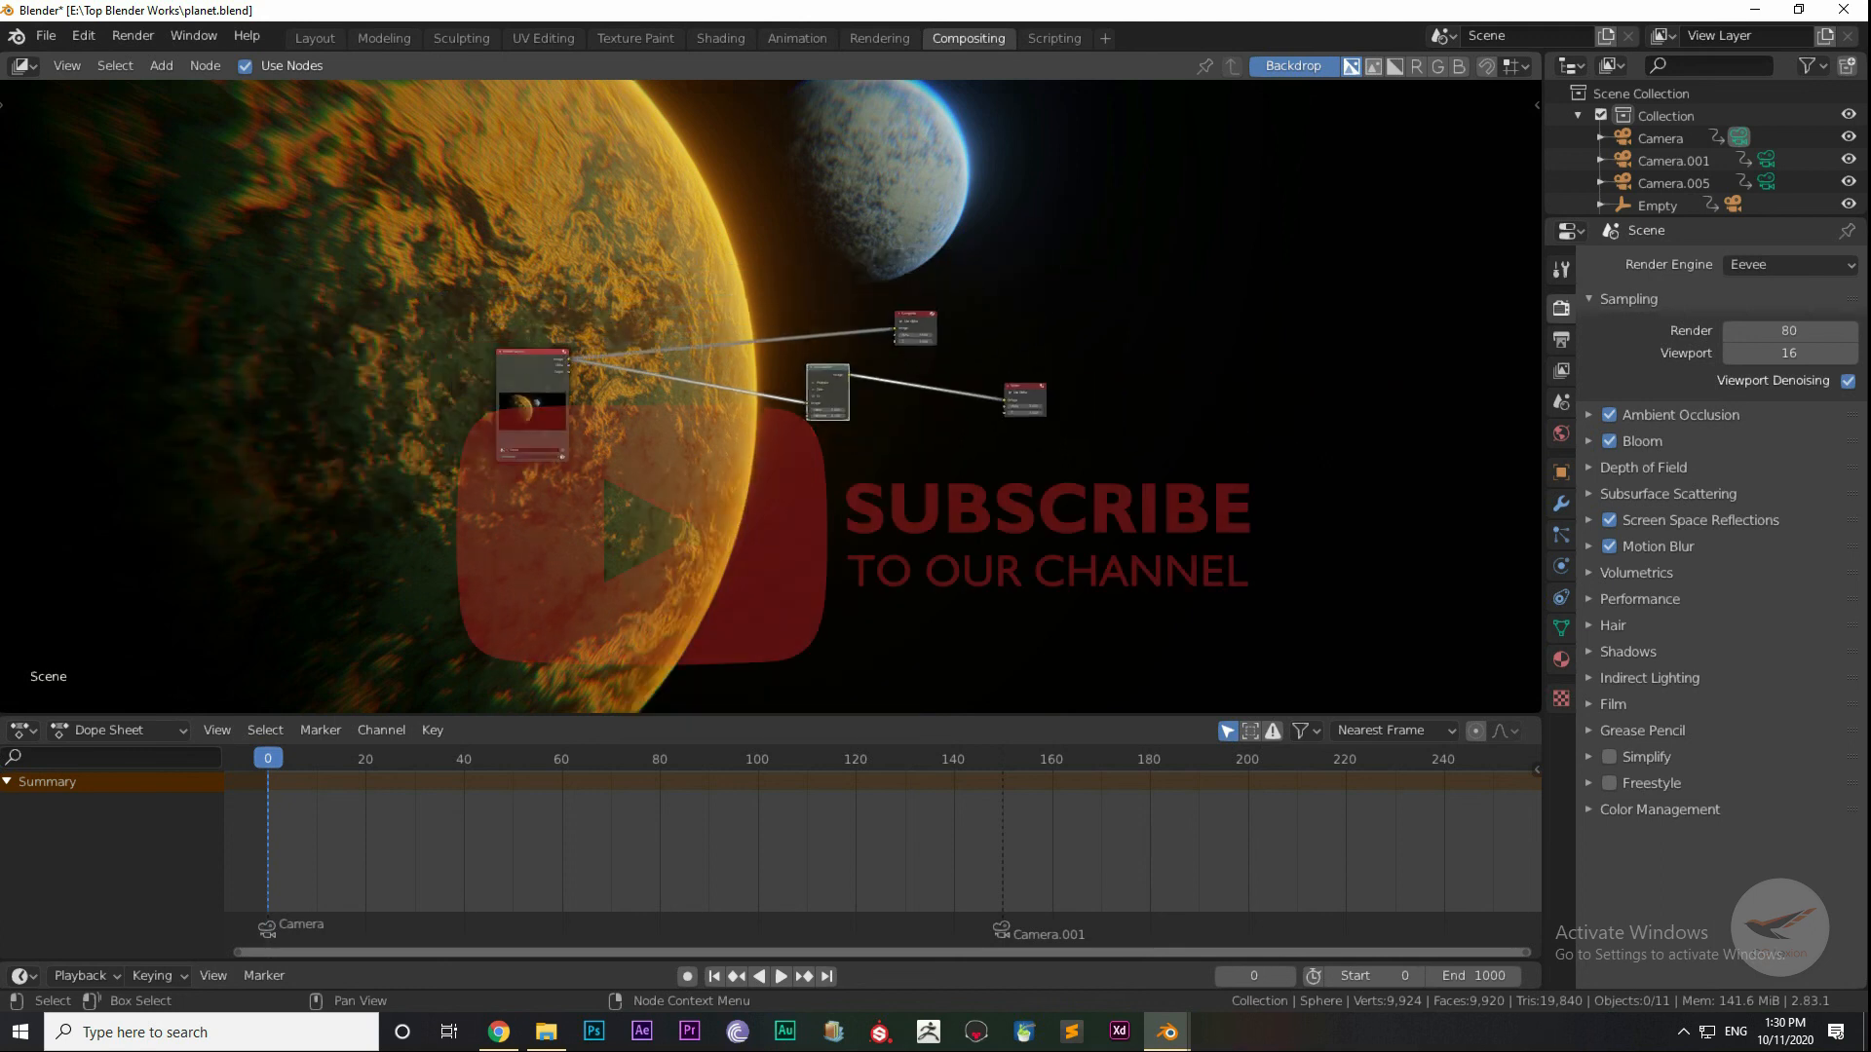
click(133, 38)
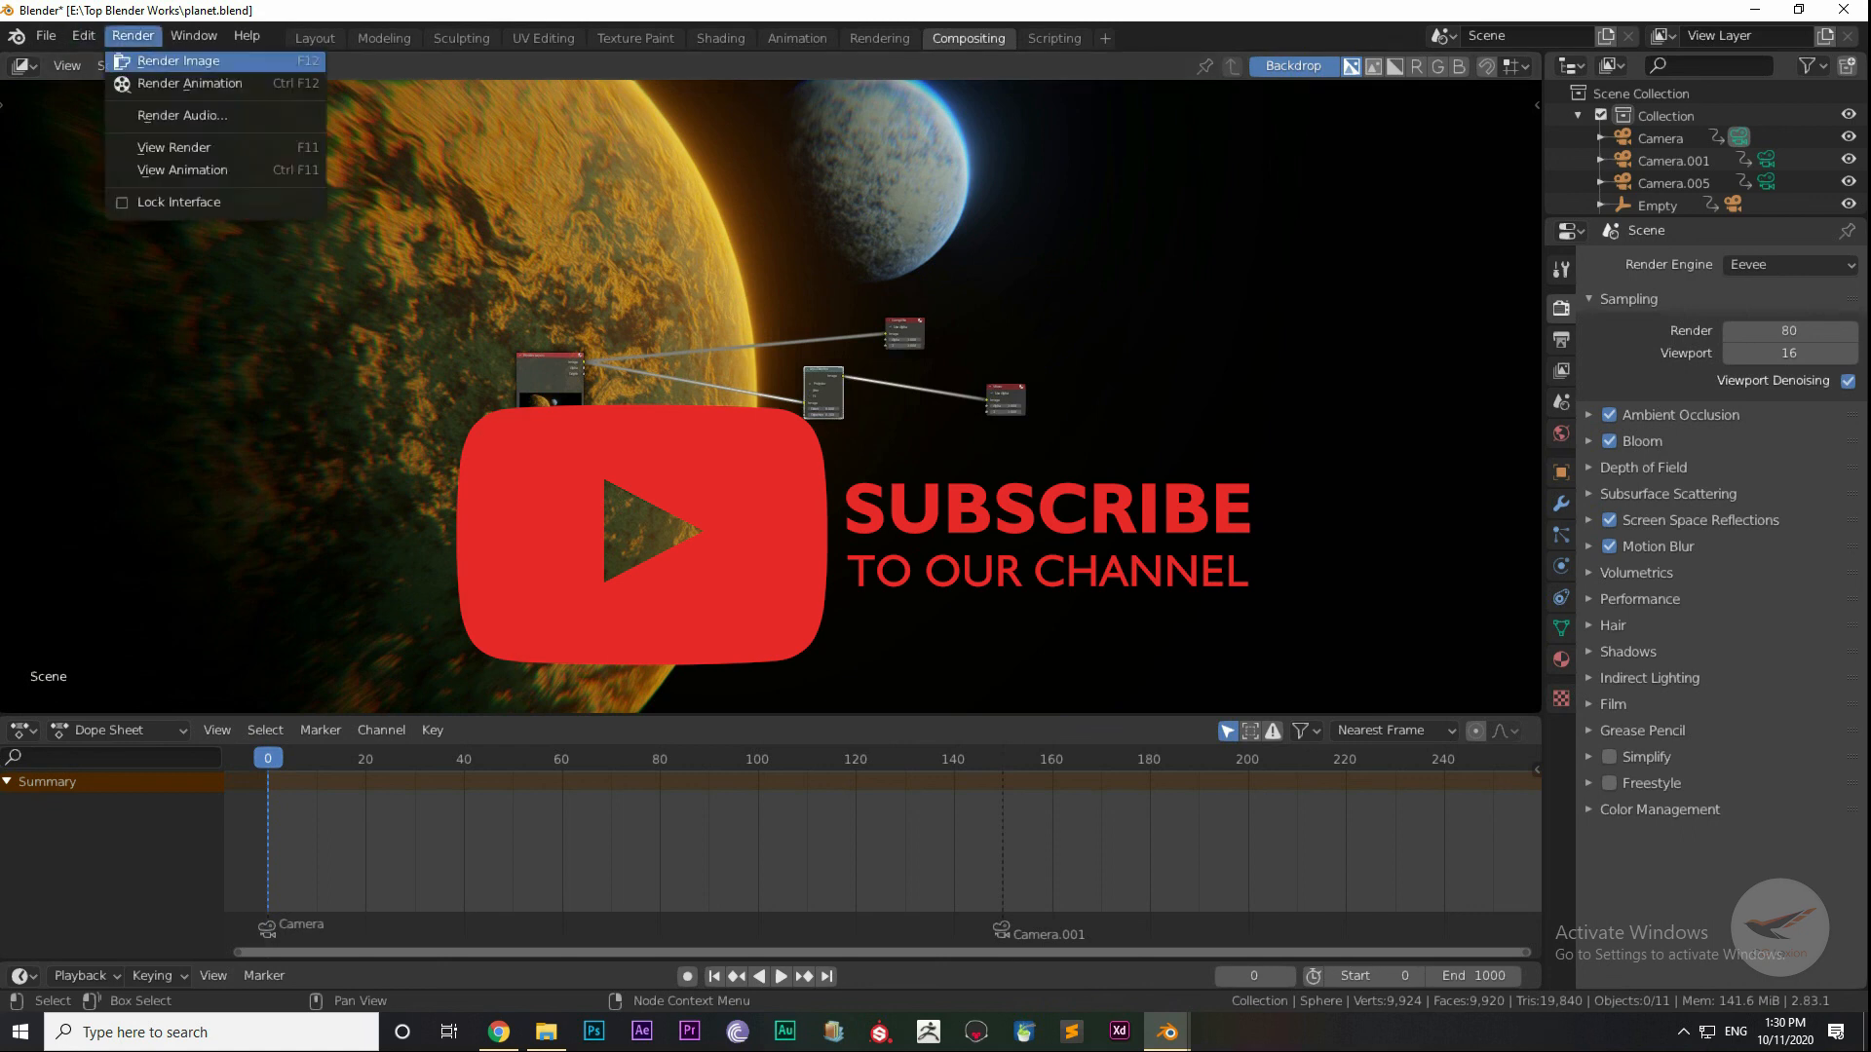
click(174, 62)
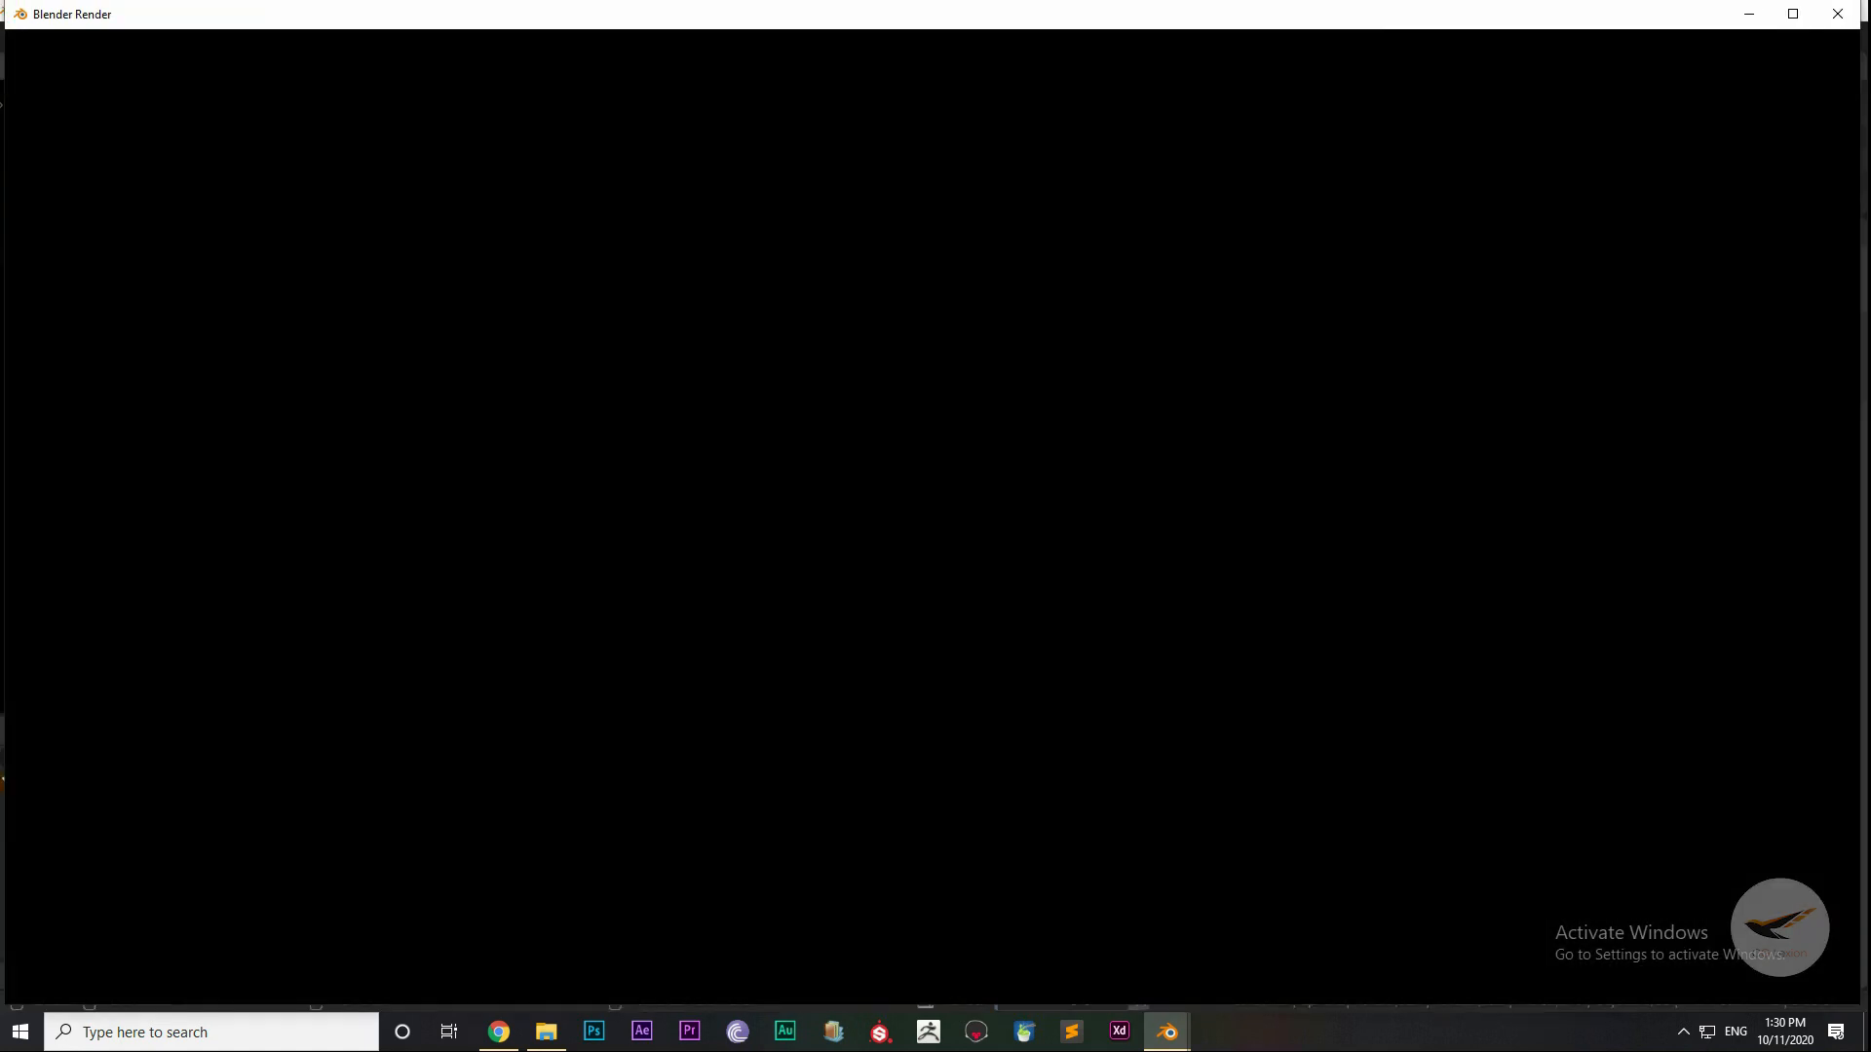